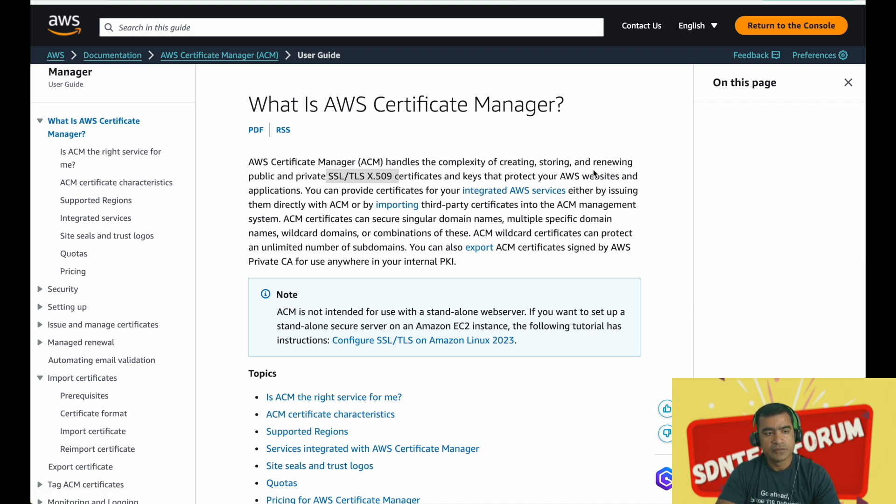
# Open the ACM certificate characteristics page of the user guide and read from certificate authority and hierarchy through Domain Validation (DV)
pyautogui.scroll(-2, 594, 173)
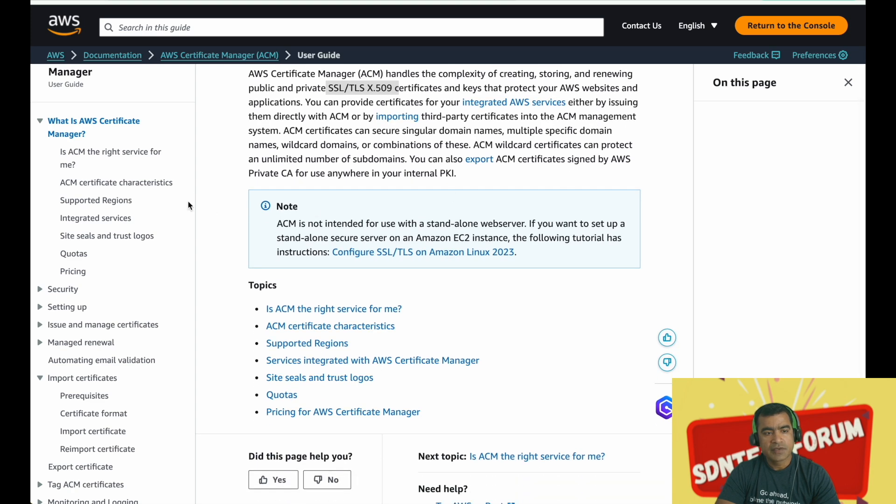
pyautogui.click(125, 183)
pyautogui.scroll(-2, 606, 167)
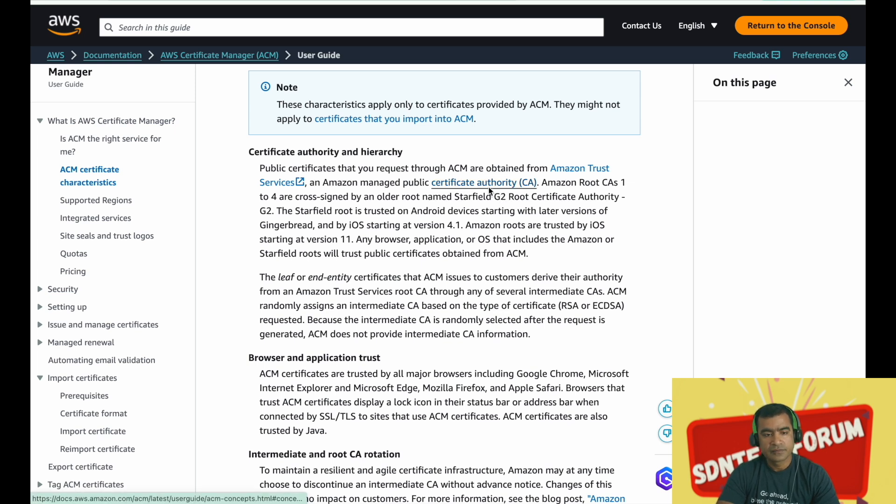
pyautogui.scroll(-2, 490, 190)
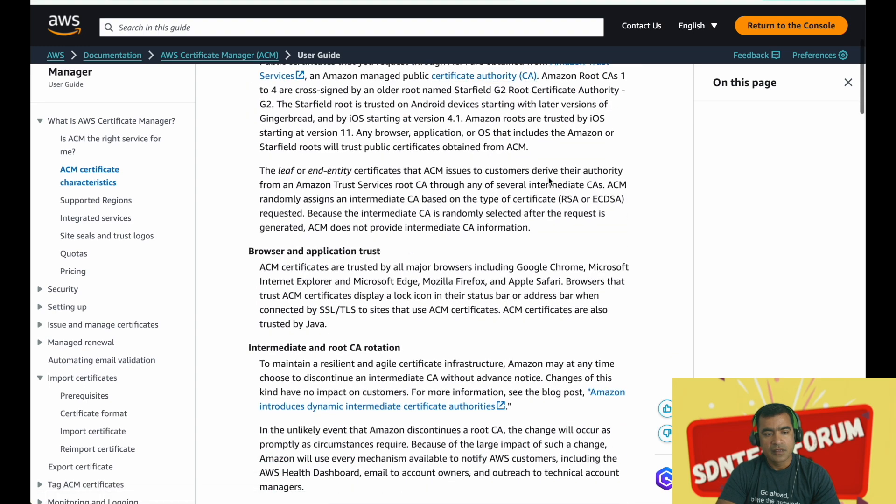
pyautogui.scroll(-3, 491, 219)
pyautogui.scroll(-3, 490, 219)
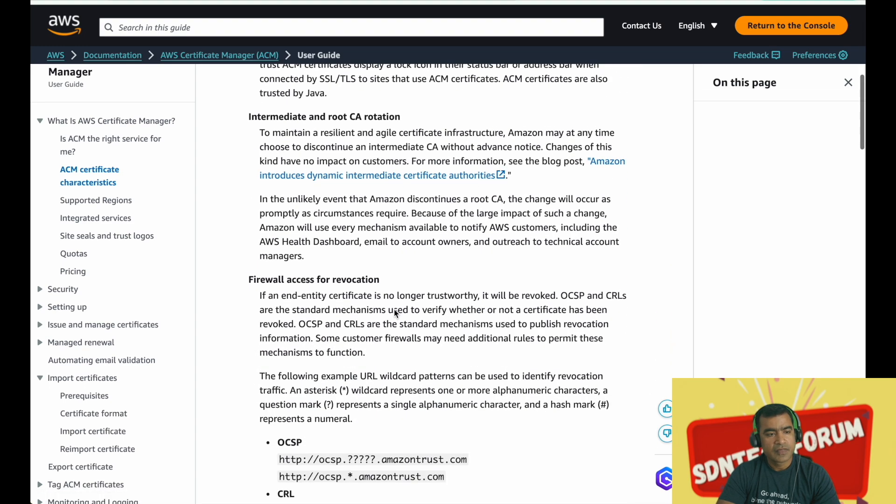
pyautogui.scroll(-3, 498, 259)
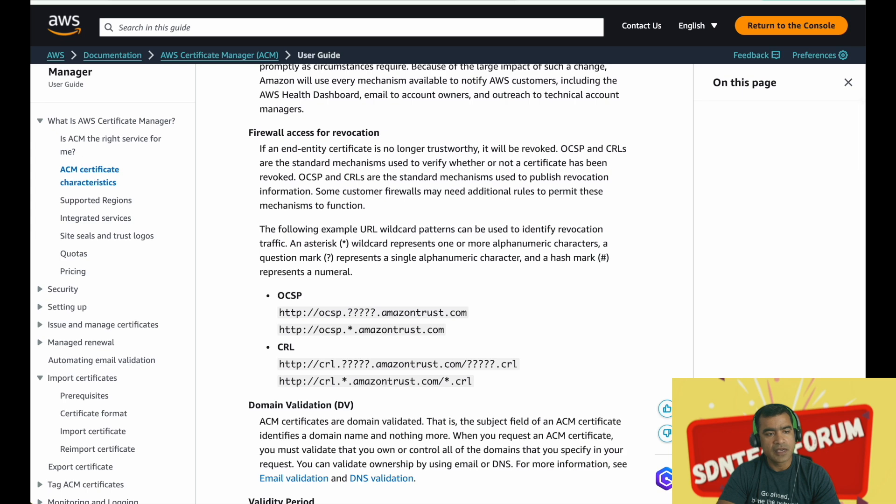
# Open the Supported Regions page and read how certificates are used with Elastic Load Balancing and Amazon CloudFront across regions
pyautogui.click(114, 202)
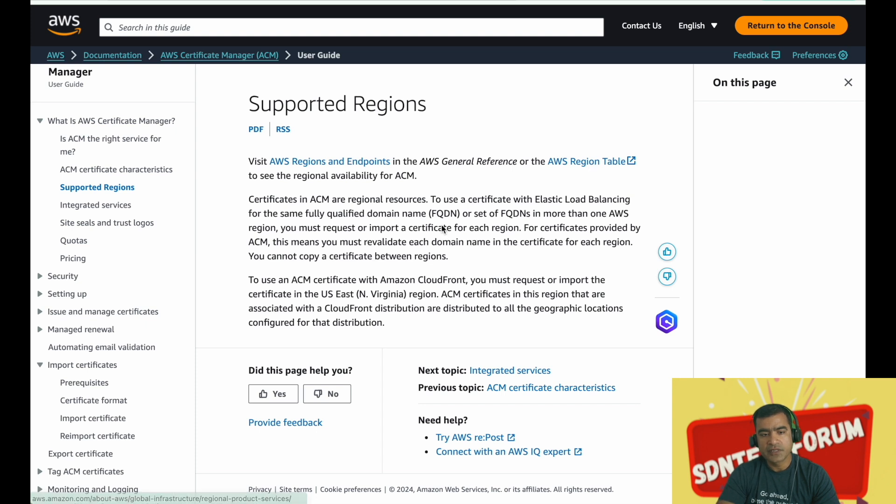
pyautogui.moveTo(435, 199); pyautogui.dragTo(476, 216)
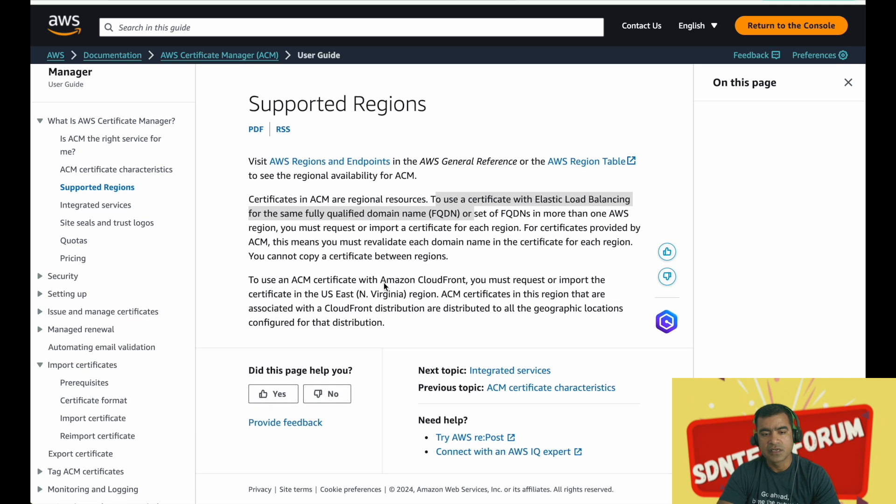
pyautogui.click(419, 285)
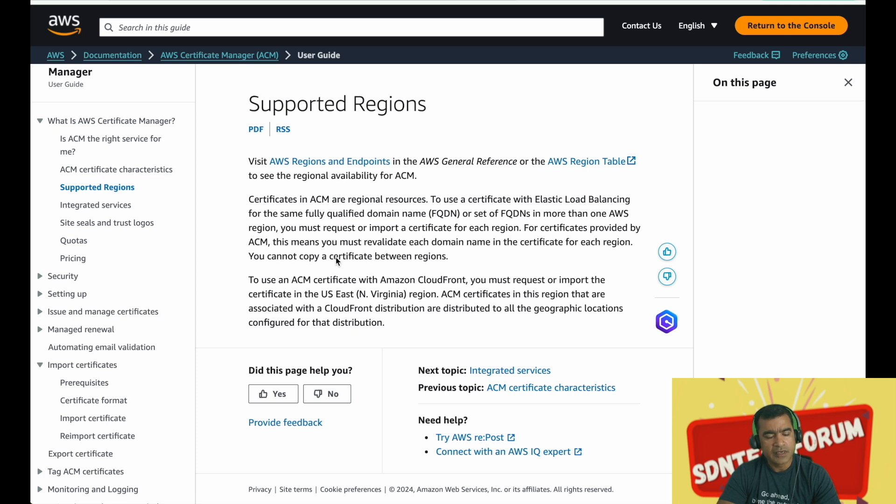
# Read the Pricing page of the guide and the Register a domain name page in the Setting up section
pyautogui.click(73, 258)
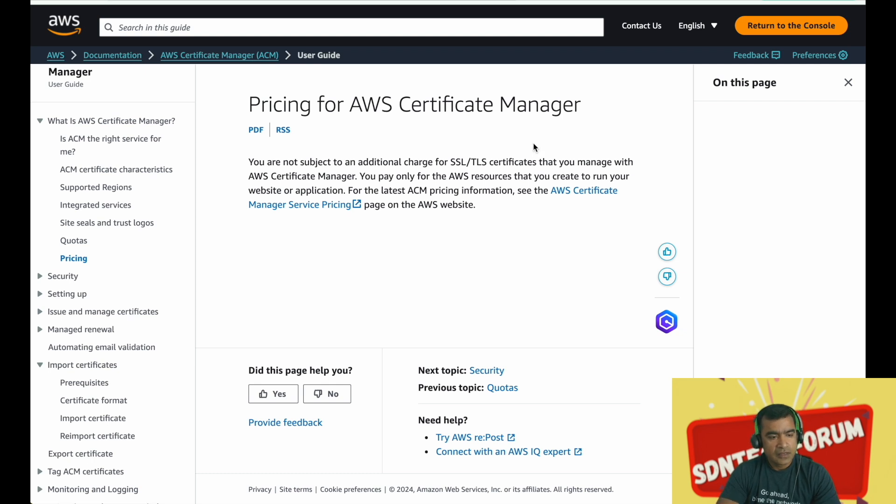
pyautogui.scroll(-2, 147, 268)
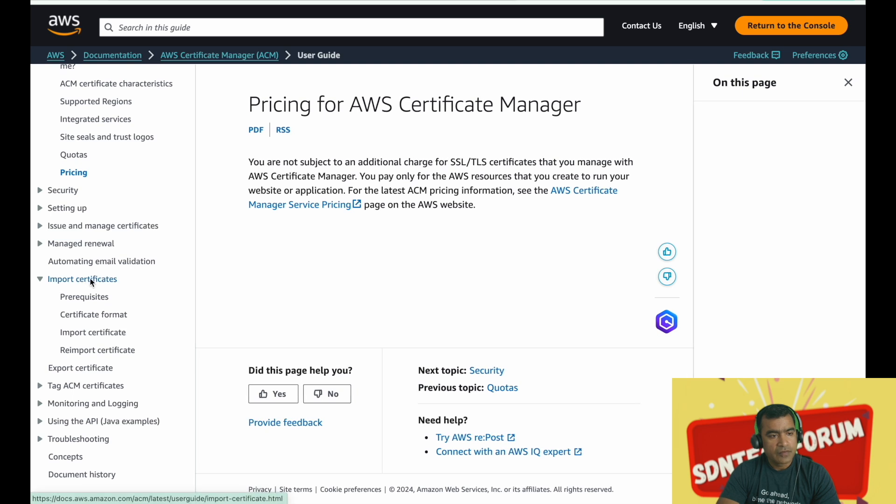
pyautogui.click(41, 208)
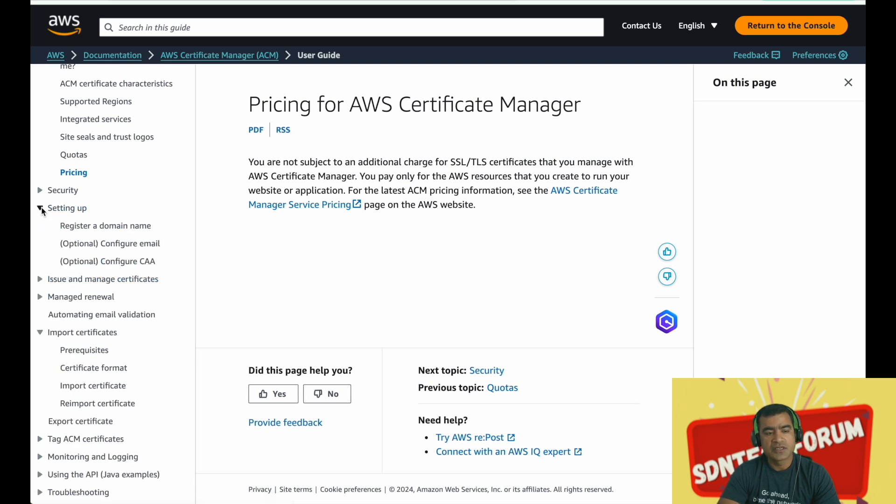
pyautogui.click(114, 226)
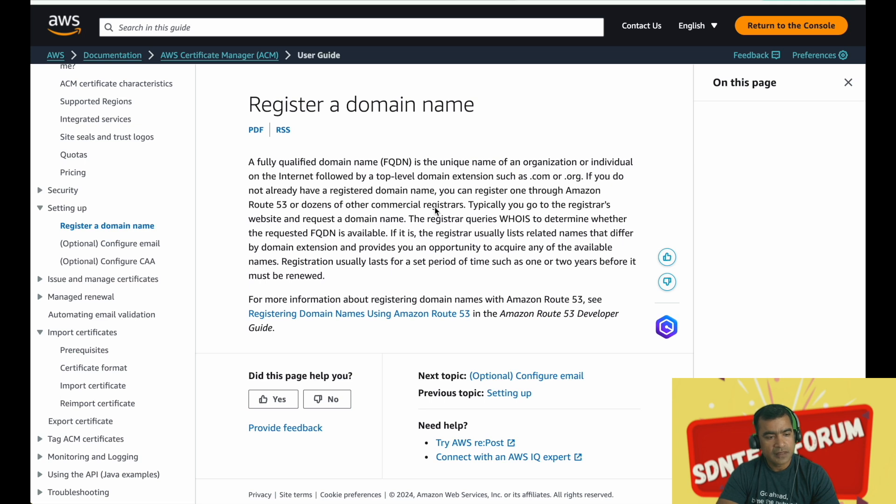
# Open Requesting a public certificate under Issue and manage certificates and read its restrictions and notes
pyautogui.scroll(-1, 170, 276)
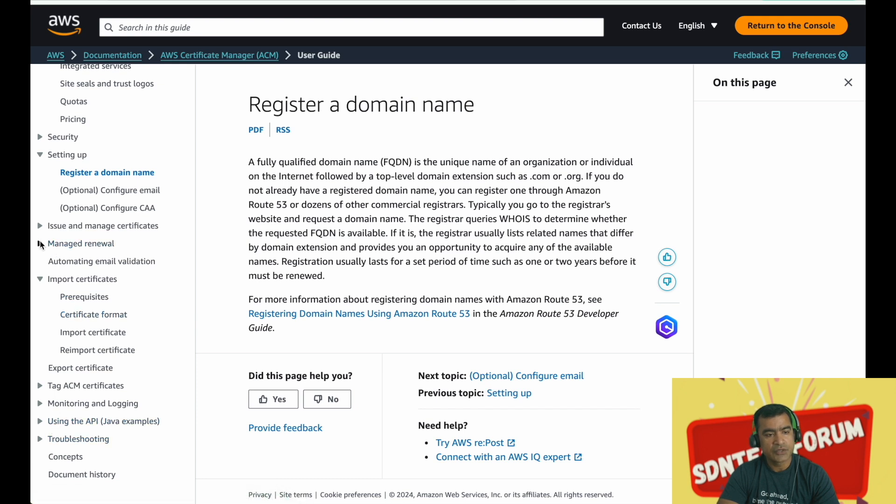
pyautogui.click(41, 226)
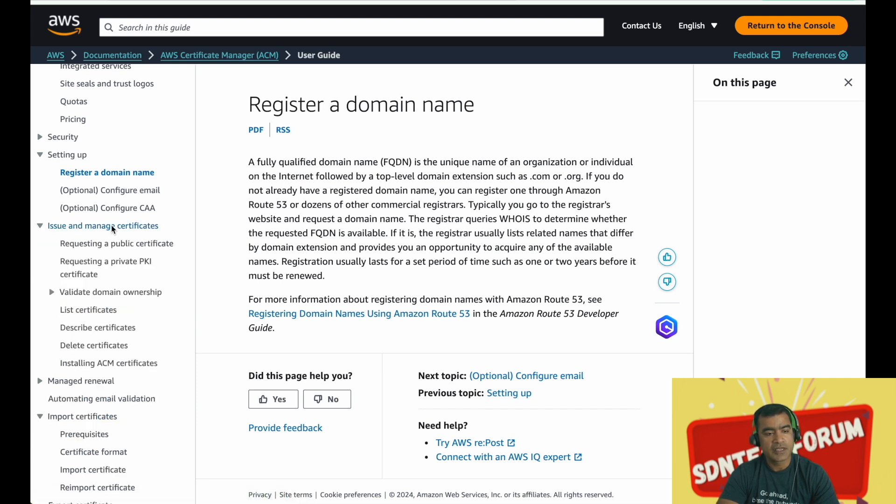
pyautogui.click(130, 246)
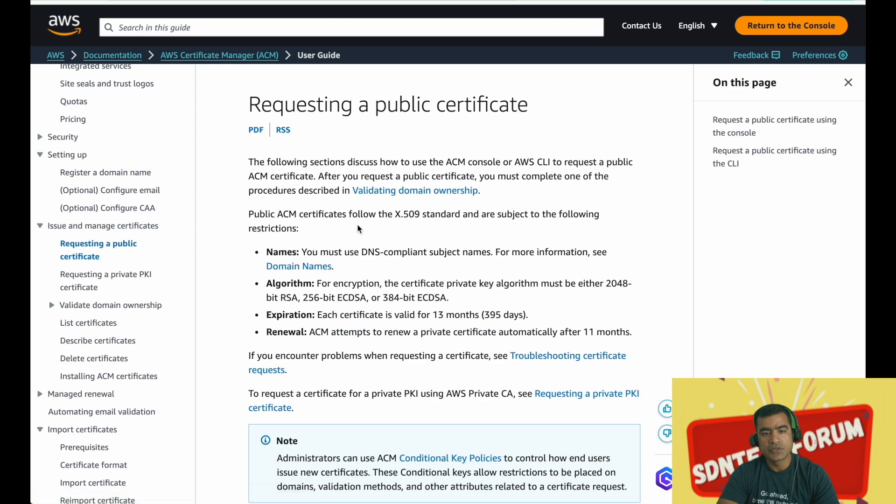
pyautogui.scroll(-1, 437, 231)
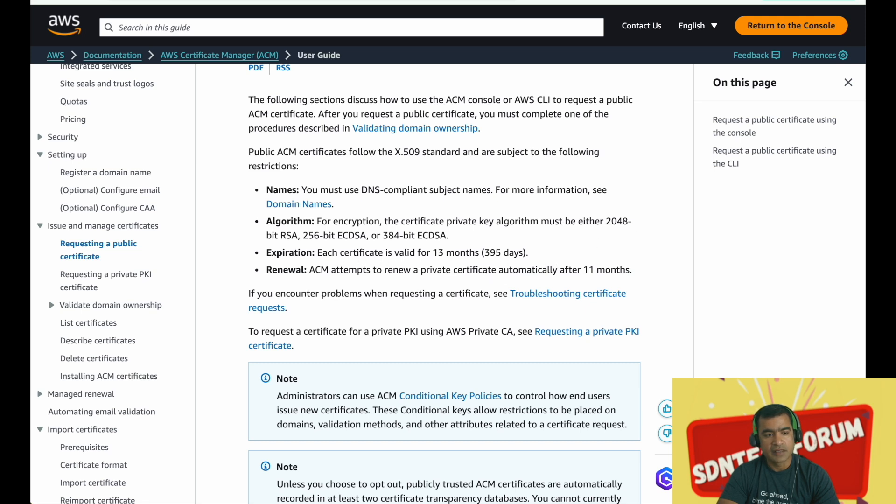
pyautogui.scroll(-2, 485, 275)
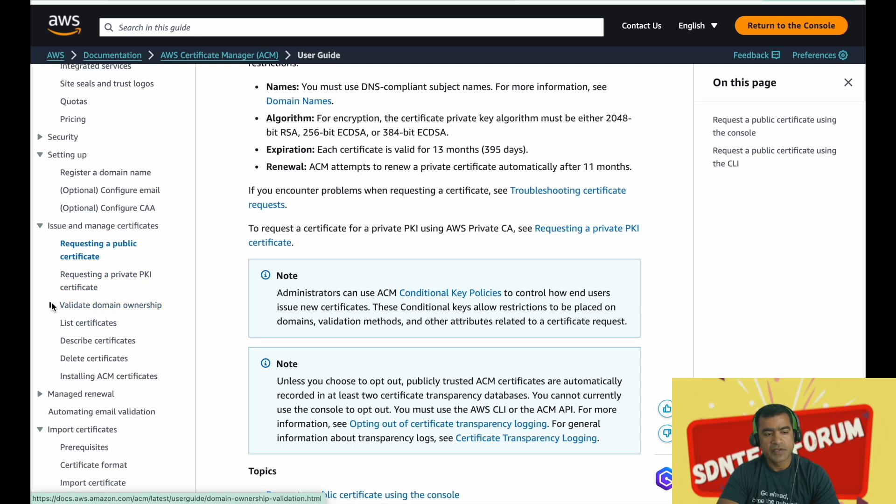
# Open the DNS validation page under Validate domain ownership and read through to How CNAME records for ACM work, highlighting CNAME in that heading
pyautogui.click(52, 305)
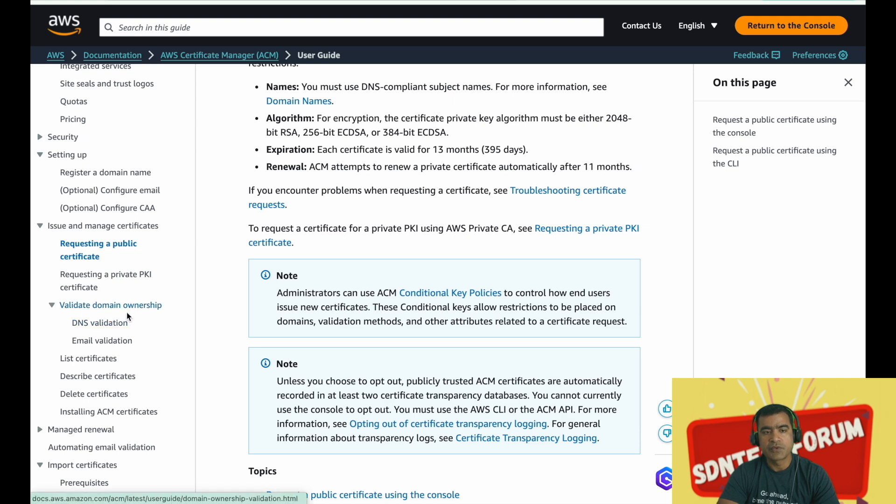
pyautogui.scroll(3, 394, 223)
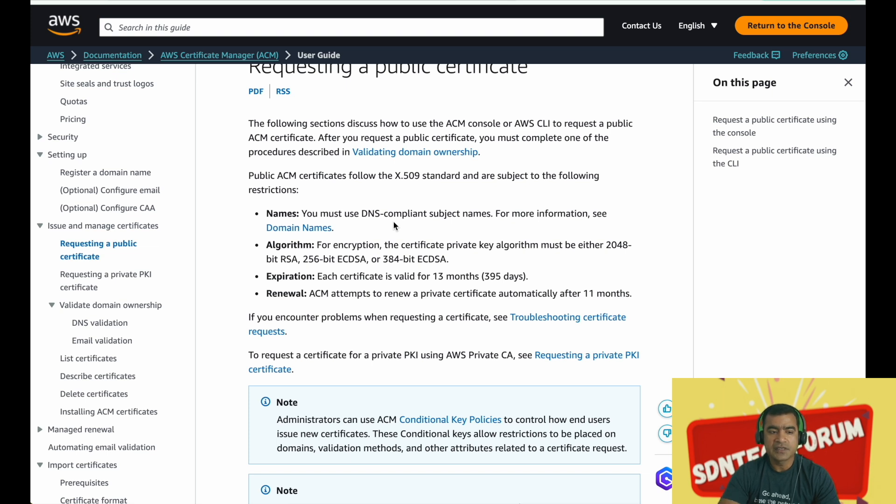
pyautogui.click(118, 323)
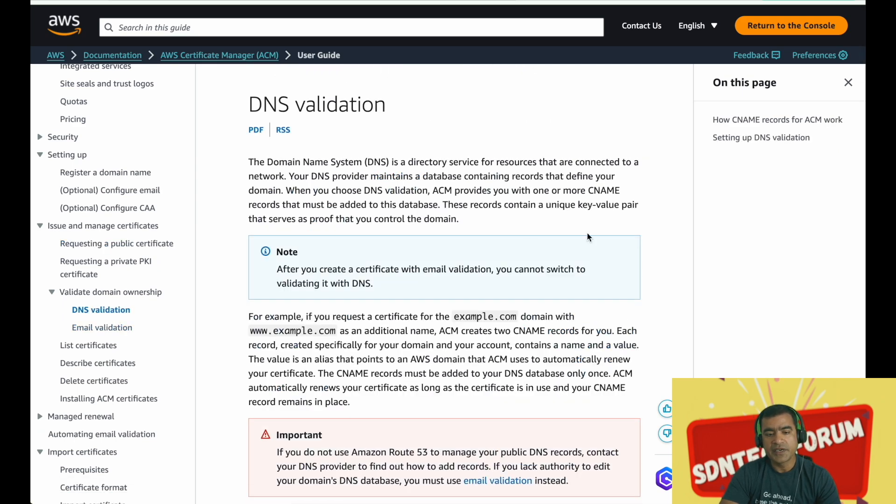
pyautogui.scroll(-2, 587, 234)
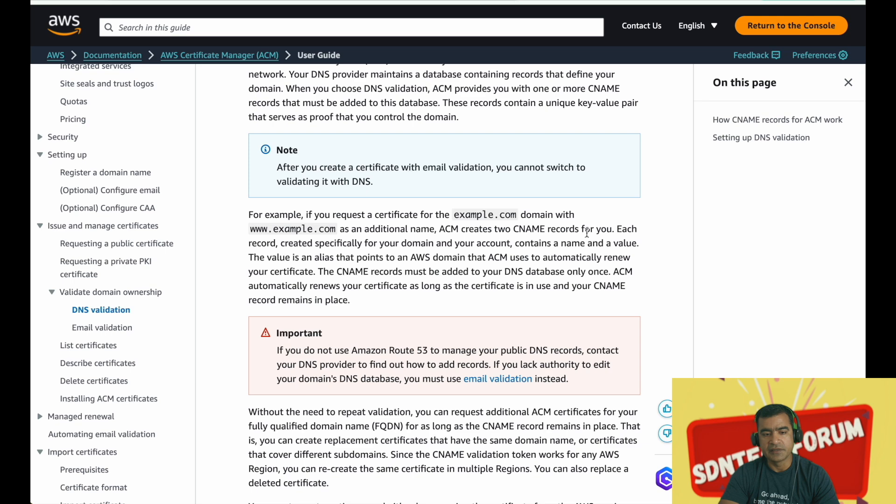
pyautogui.scroll(-5, 587, 232)
pyautogui.scroll(-2, 586, 232)
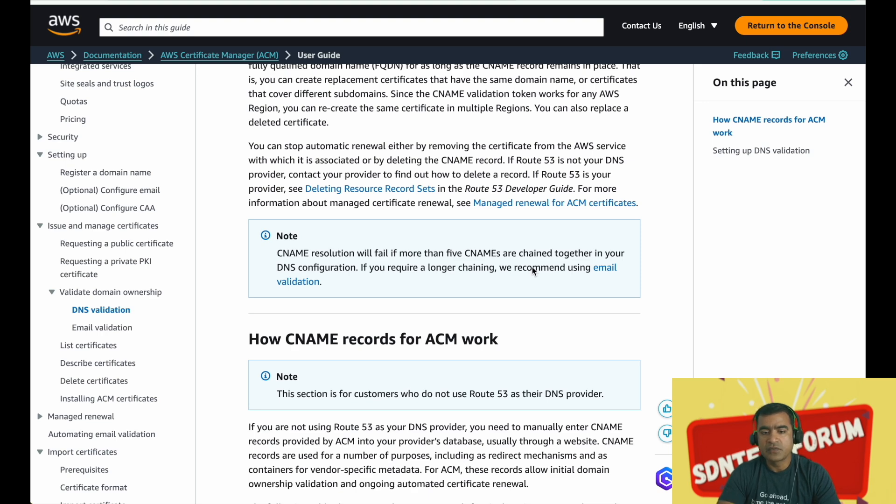
pyautogui.scroll(-3, 534, 270)
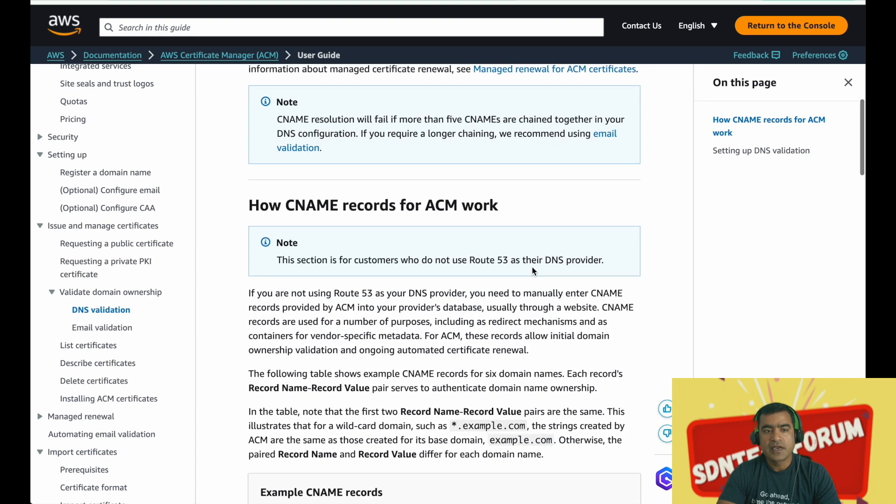
pyautogui.scroll(-2, 533, 271)
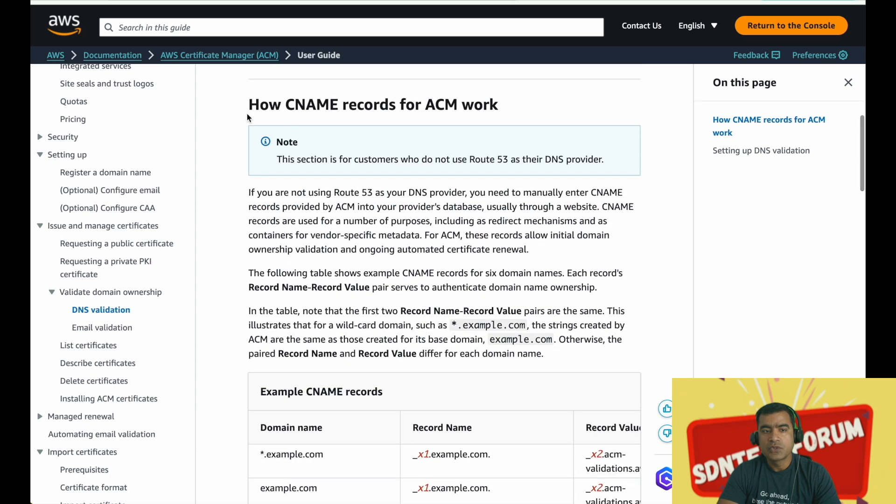
pyautogui.moveTo(287, 107); pyautogui.dragTo(317, 114)
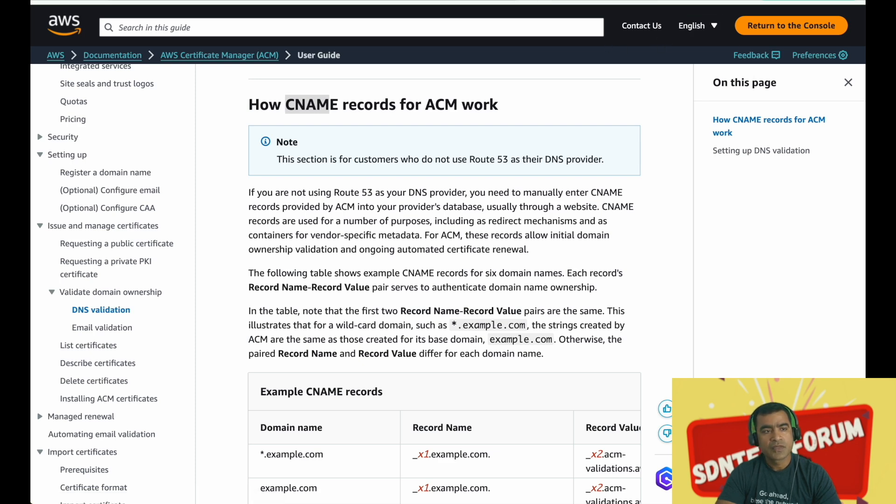
# Switch to the AWS Certificate Manager console and start a public certificate request, proceeding to the domain name and validation method form
pyautogui.hotkey('ctrl', 'Tab')
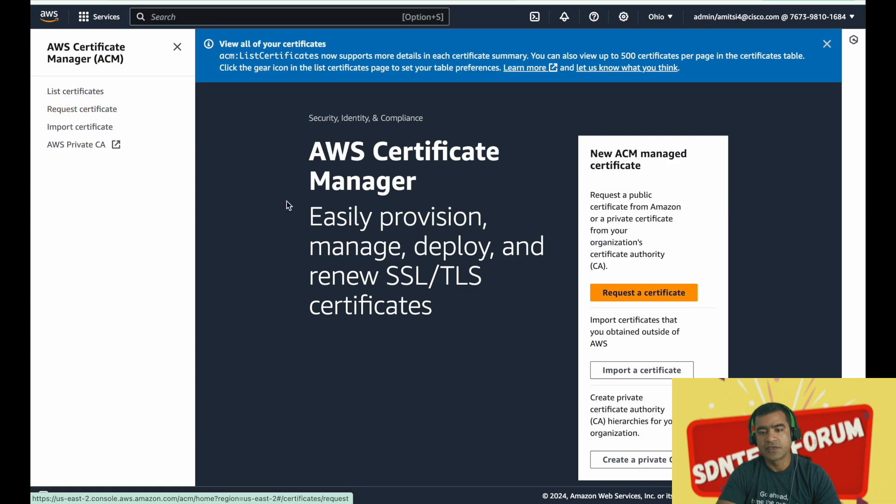
pyautogui.click(643, 293)
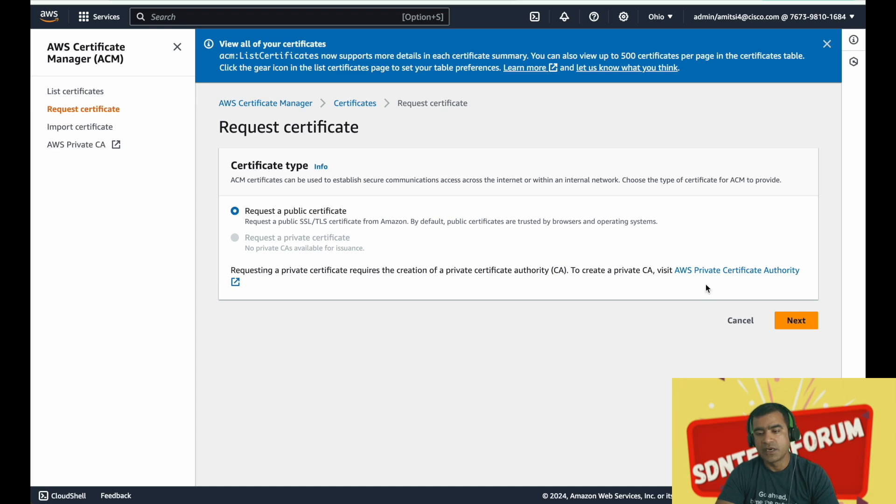
pyautogui.click(805, 320)
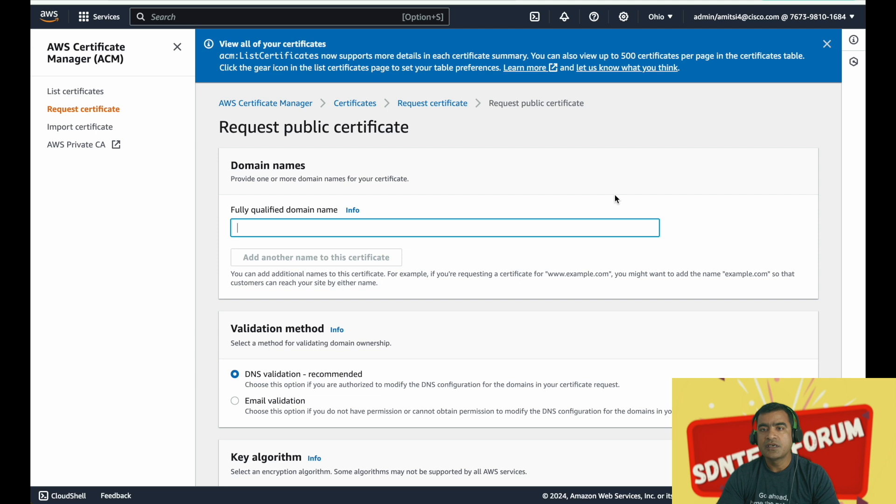
pyautogui.scroll(-2, 614, 199)
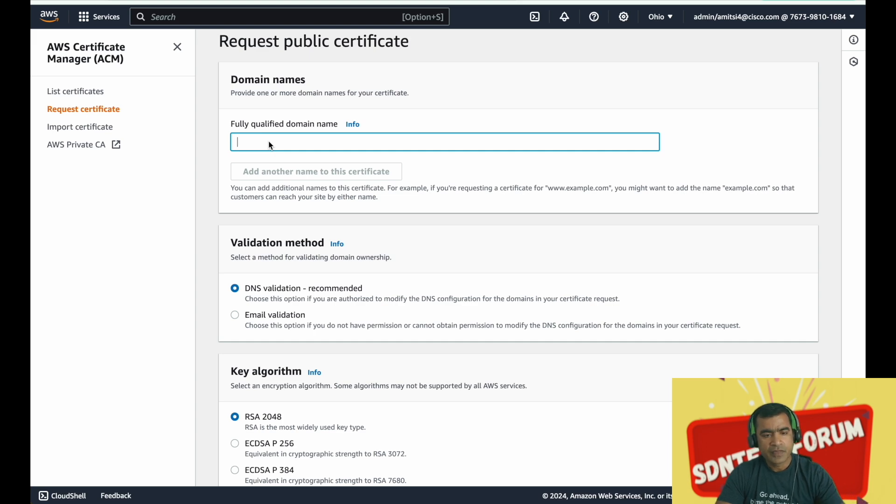
pyautogui.hotkey('ctrl', 'Up')
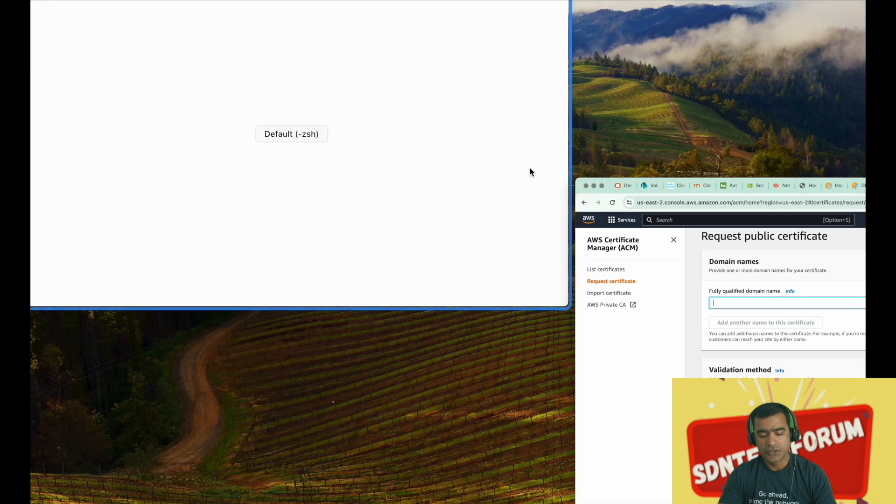
pyautogui.click(319, 208)
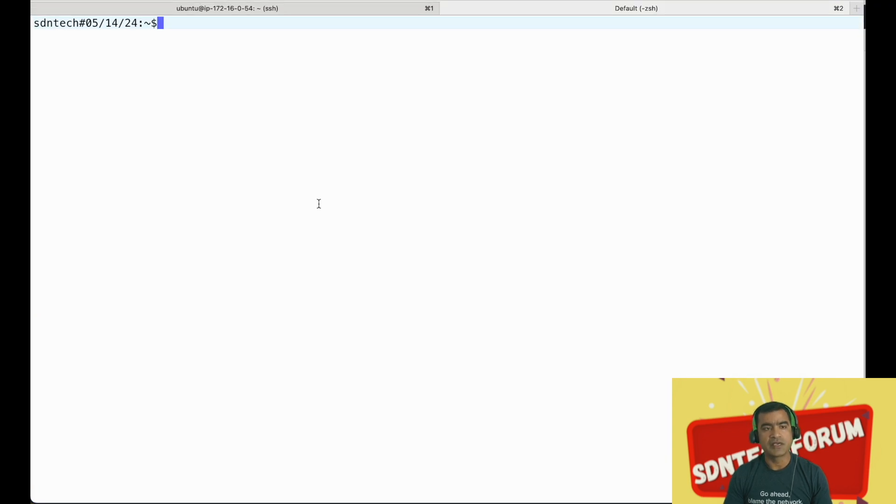
pyautogui.press('Up')
pyautogui.press('Up')
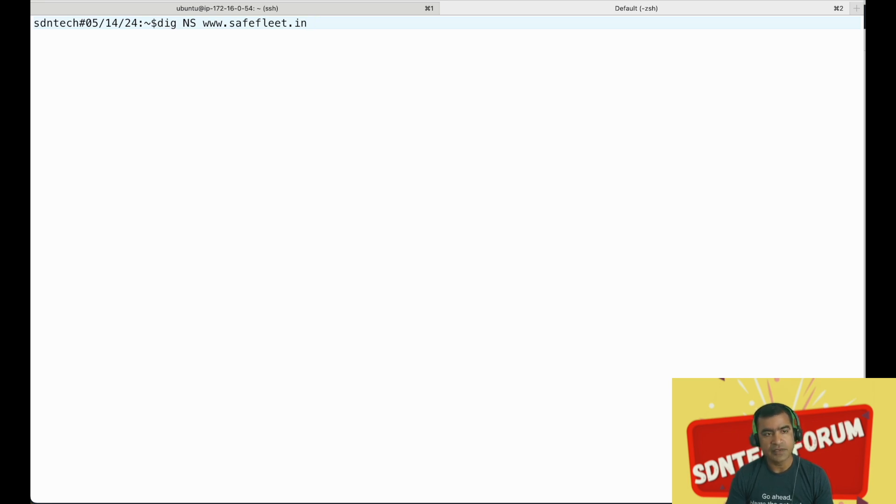
pyautogui.press('Return')
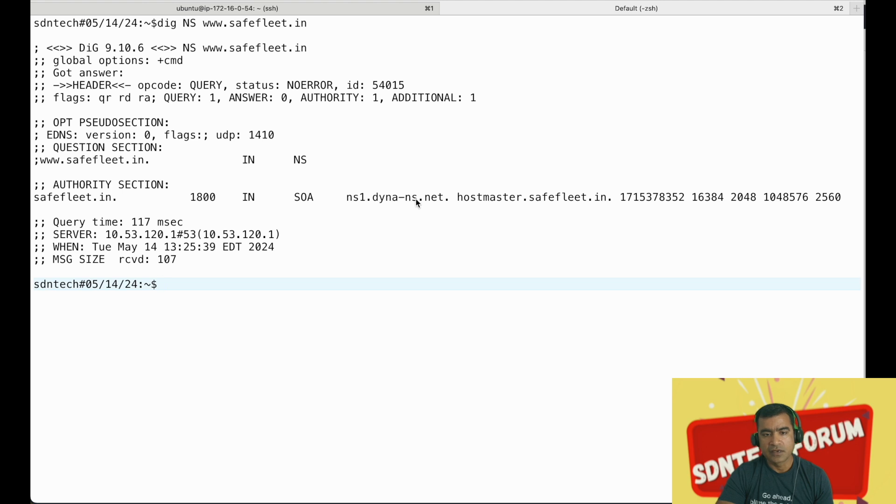
# Highlight the full host name of the authoritative name server in the dig output's authority section
pyautogui.moveTo(444, 202); pyautogui.dragTo(379, 204)
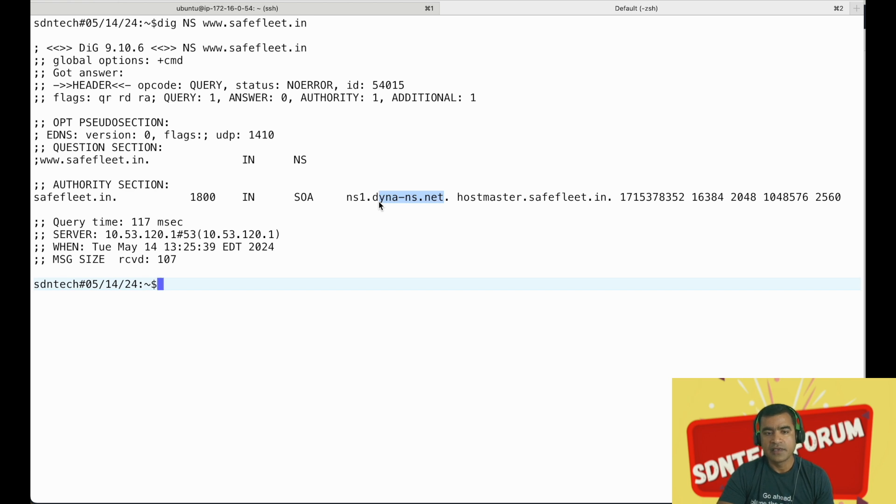
pyautogui.click(350, 201)
pyautogui.moveTo(350, 202); pyautogui.dragTo(443, 201)
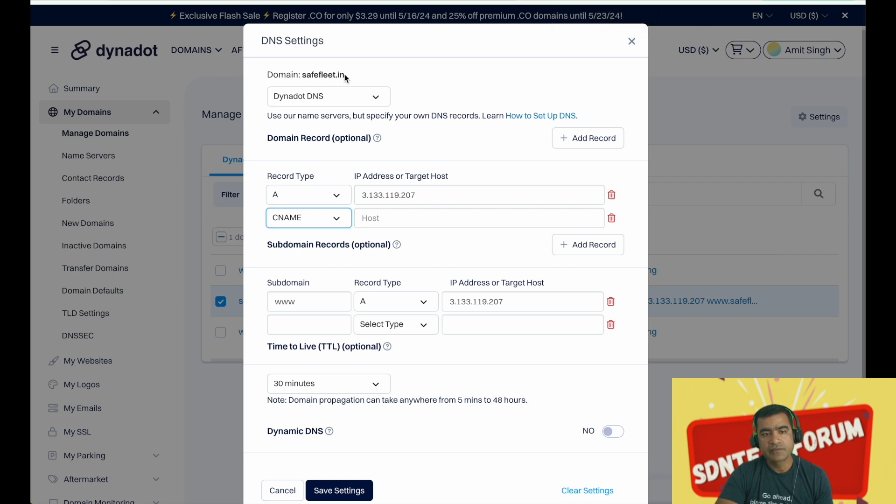
pyautogui.moveTo(346, 76); pyautogui.dragTo(267, 75)
pyautogui.click(519, 2)
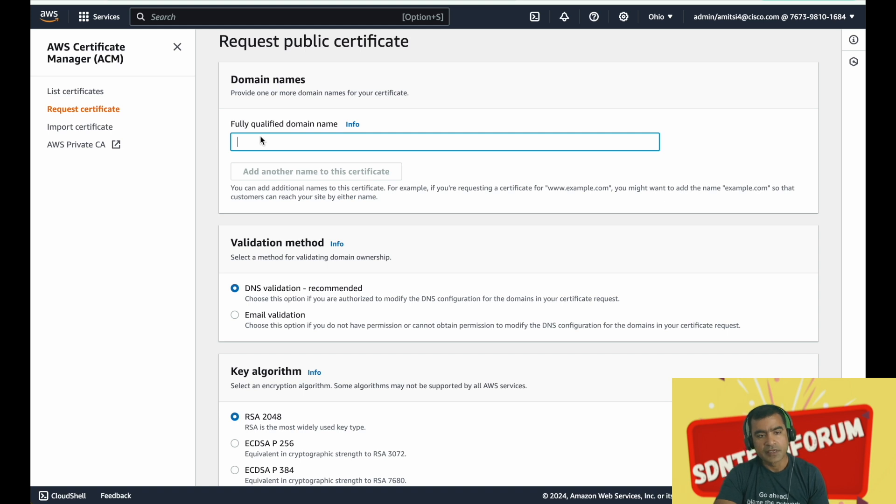
pyautogui.write('safefleet.in')
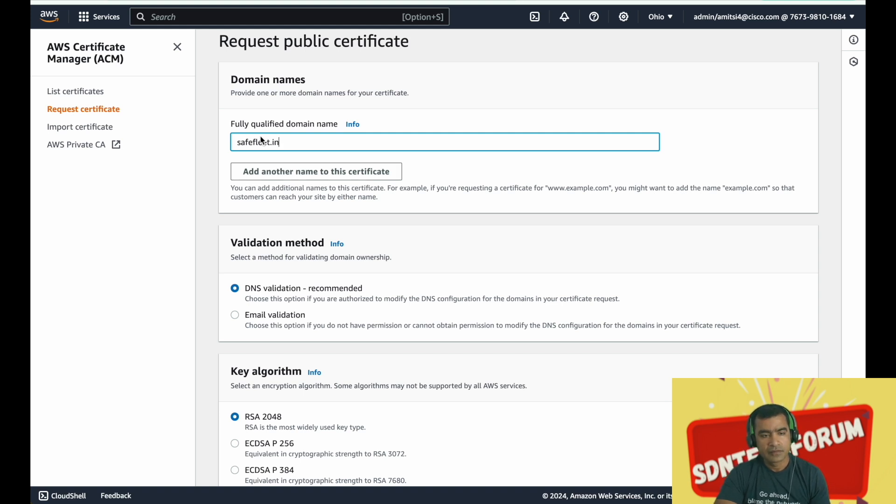
pyautogui.click(311, 171)
pyautogui.write('www')
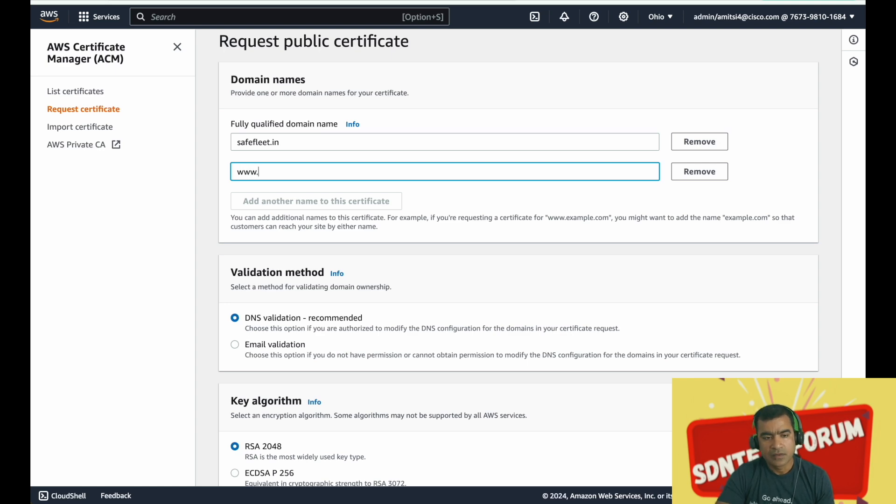
pyautogui.write('.')
pyautogui.write('safefleet.in')
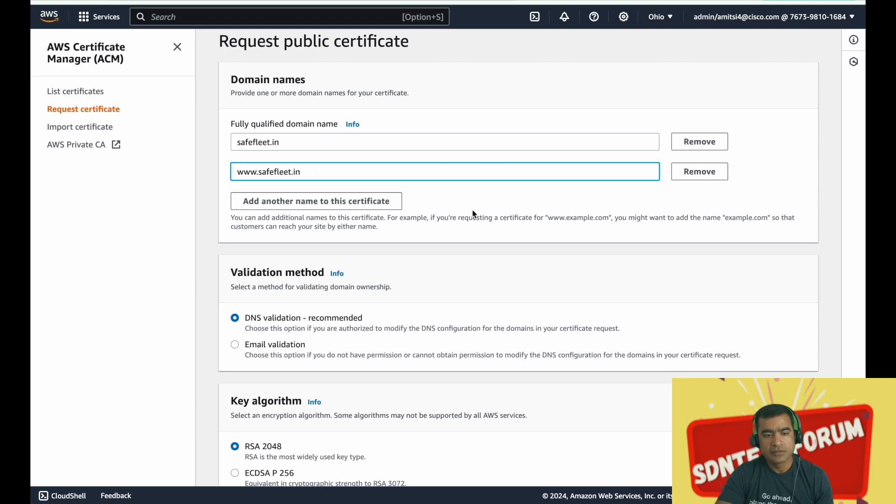
pyautogui.scroll(-3, 473, 209)
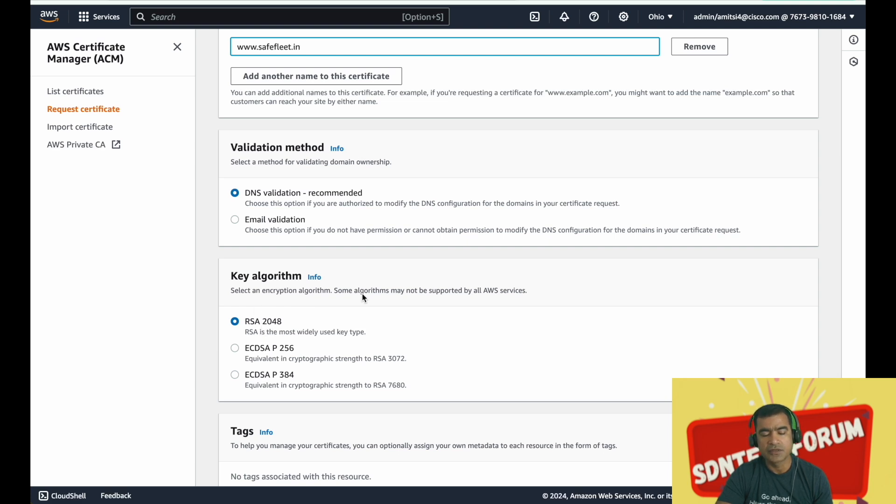
pyautogui.scroll(-2, 362, 326)
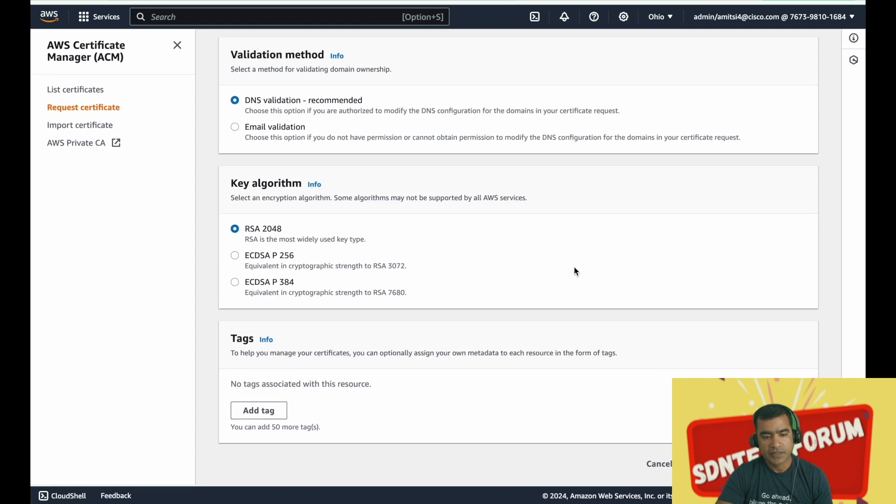
pyautogui.click(270, 413)
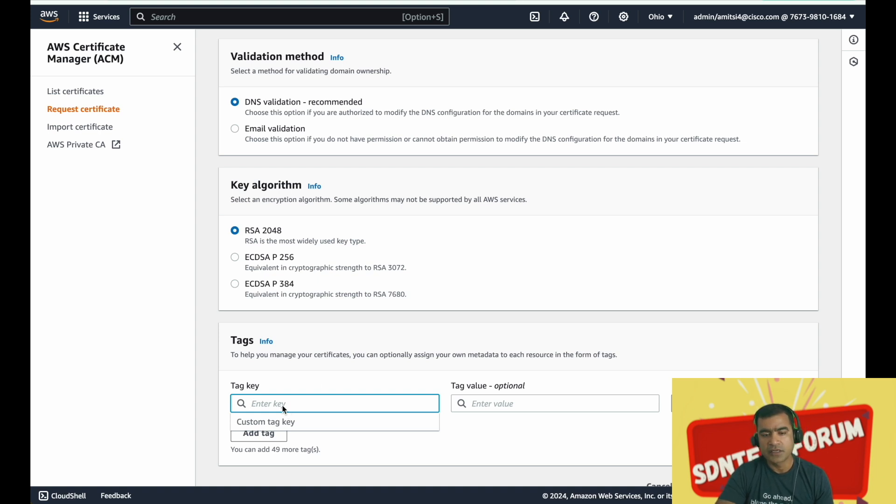
pyautogui.click(694, 282)
pyautogui.scroll(-1, 696, 281)
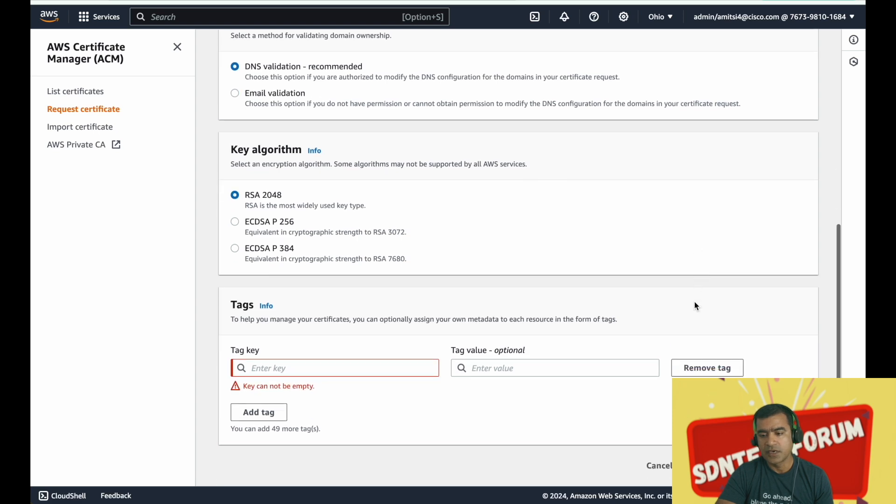
pyautogui.click(707, 368)
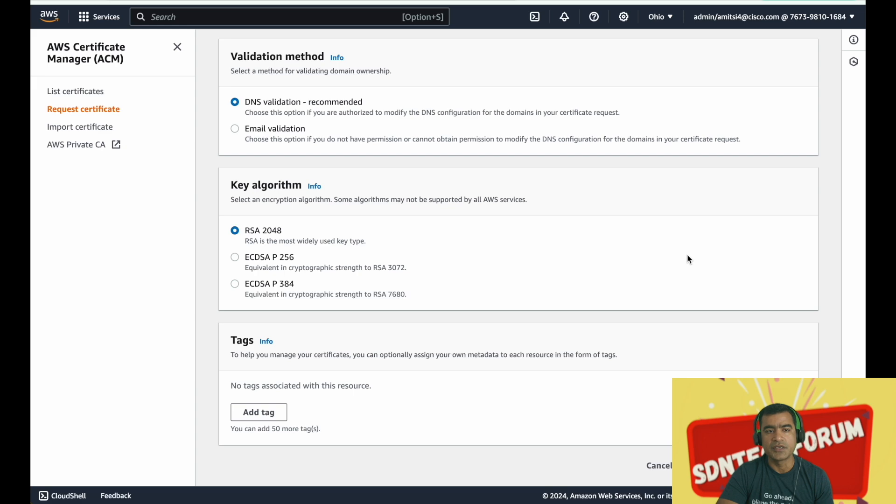
# Review the domain names and the DNS validation description, and submit the certificate request with DNS validation and RSA 2048
pyautogui.scroll(5, 689, 256)
pyautogui.scroll(-3, 688, 258)
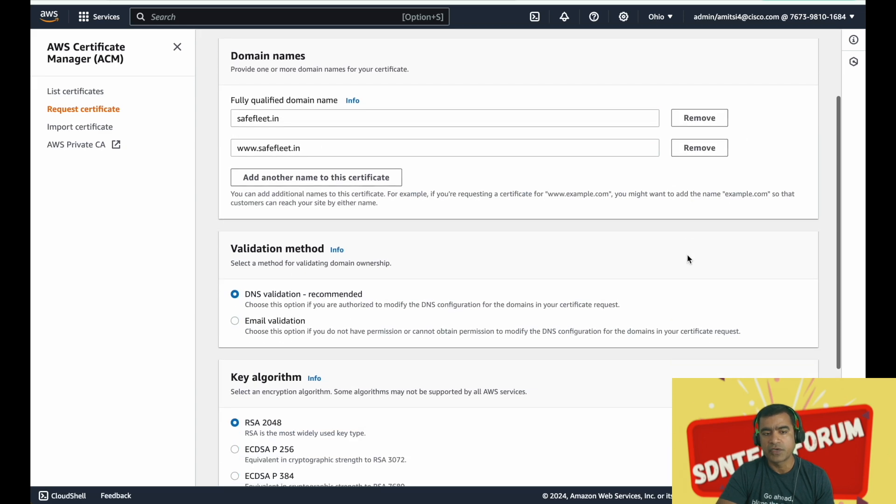
pyautogui.scroll(-4, 688, 259)
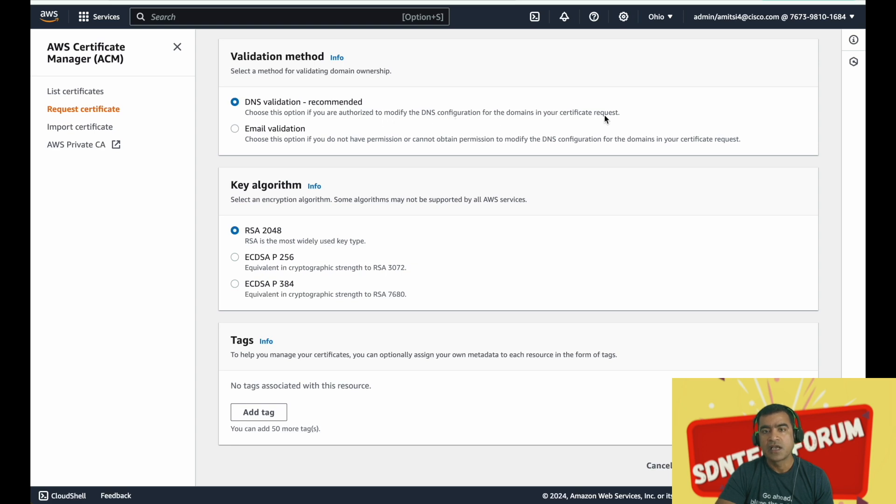
pyautogui.moveTo(620, 113); pyautogui.dragTo(551, 116)
pyautogui.click(481, 118)
pyautogui.moveTo(480, 121); pyautogui.dragTo(481, 115)
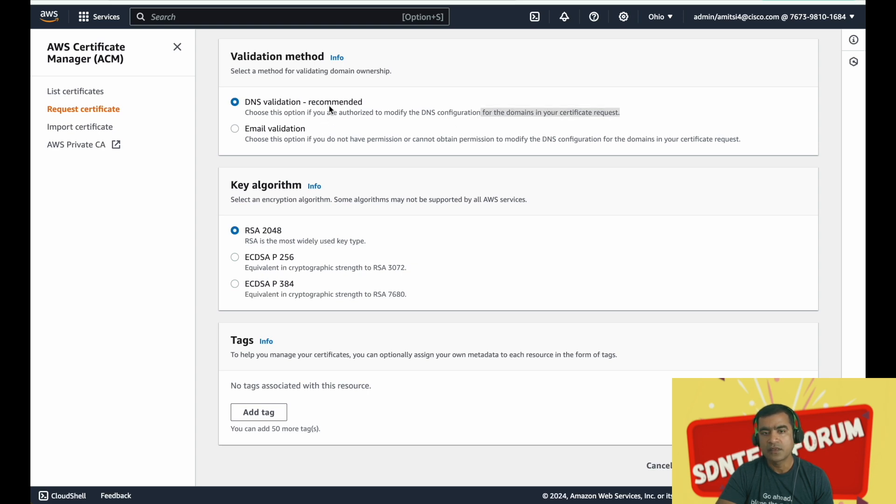
pyautogui.click(789, 465)
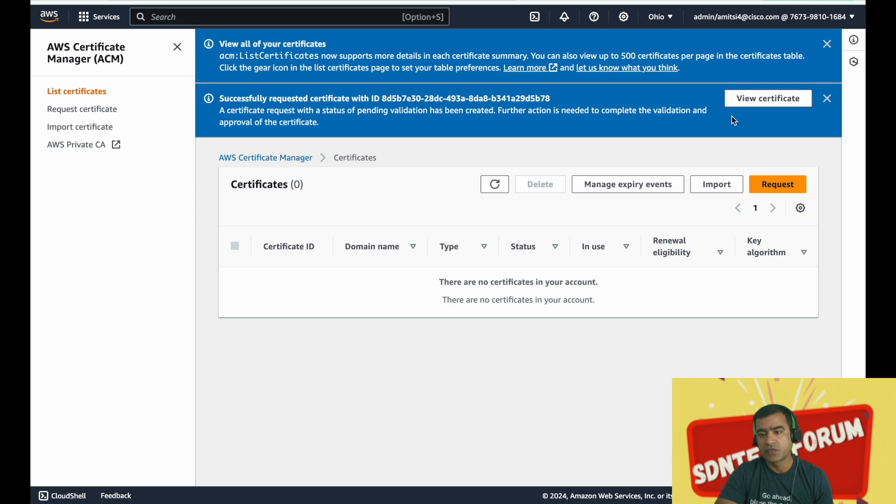
# Open the newly requested certificate and examine its status and the CNAME names and values of both domains
pyautogui.click(757, 106)
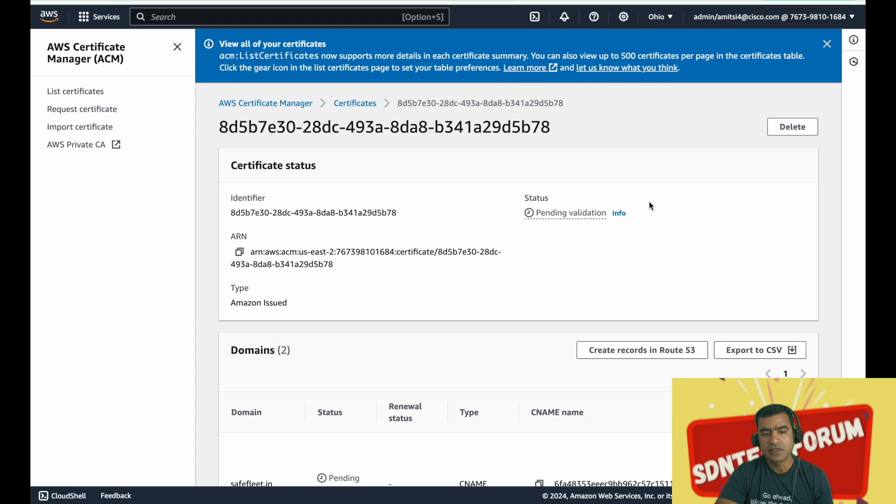
pyautogui.scroll(-1, 572, 218)
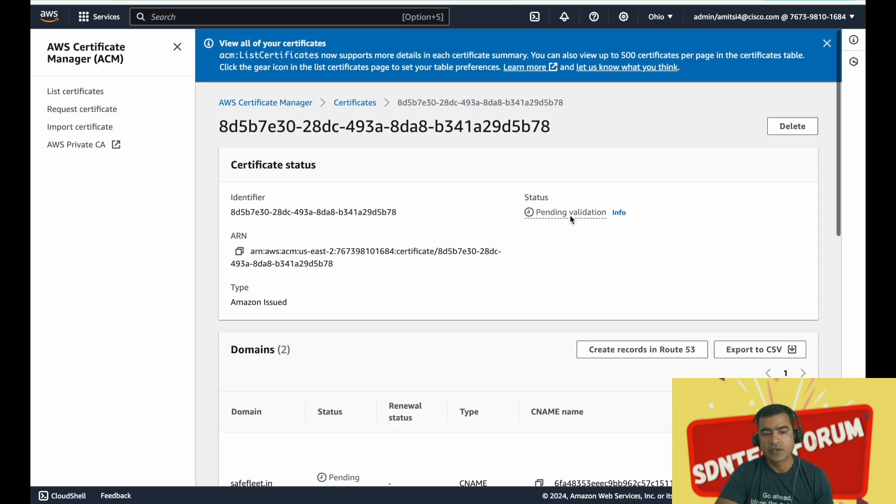
pyautogui.scroll(-8, 571, 218)
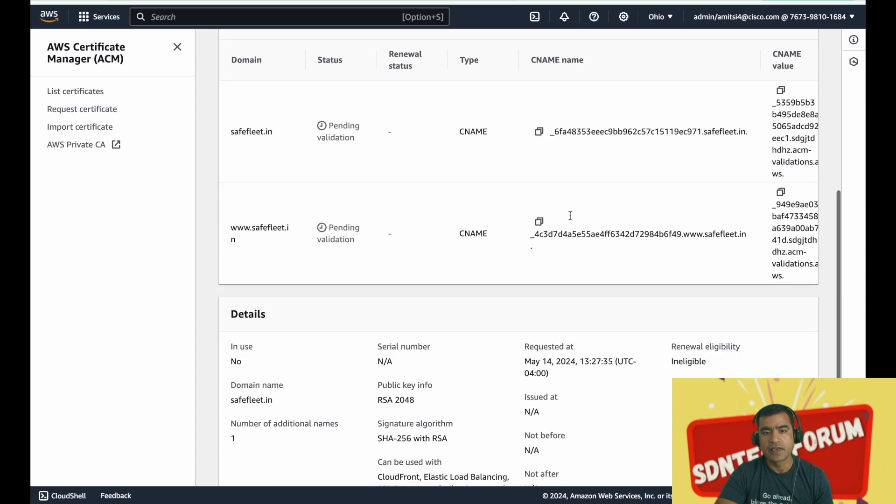
pyautogui.scroll(-1, 569, 215)
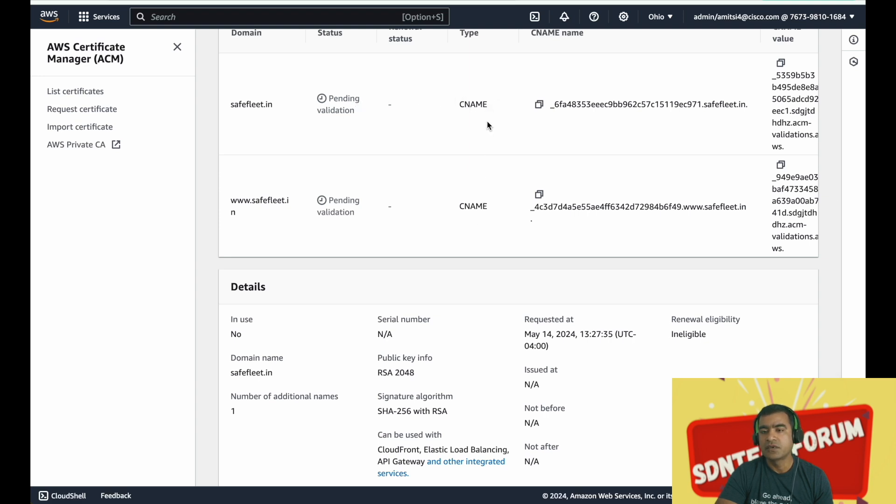
pyautogui.scroll(5, 486, 120)
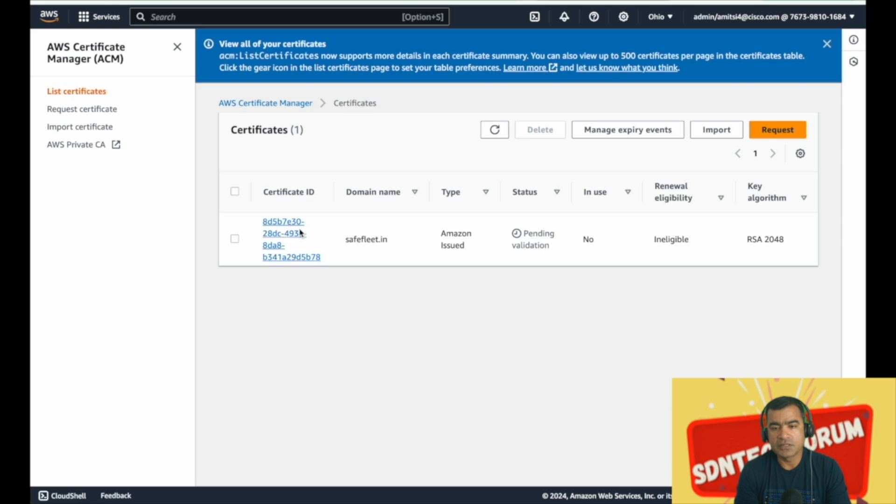
# Open the safefleet.in certificate from the certificates list and compare its CNAME names and values with the subdomain records in Dynadot
pyautogui.click(296, 234)
pyautogui.scroll(-4, 573, 242)
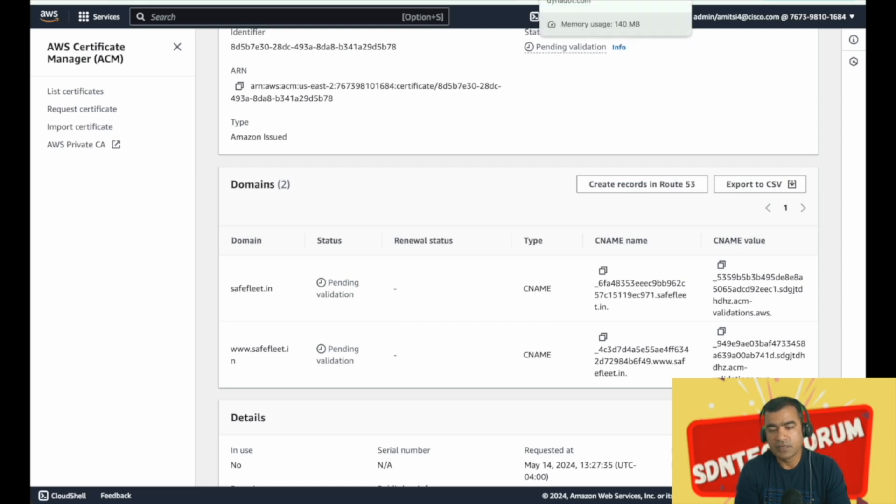
pyautogui.click(562, 0)
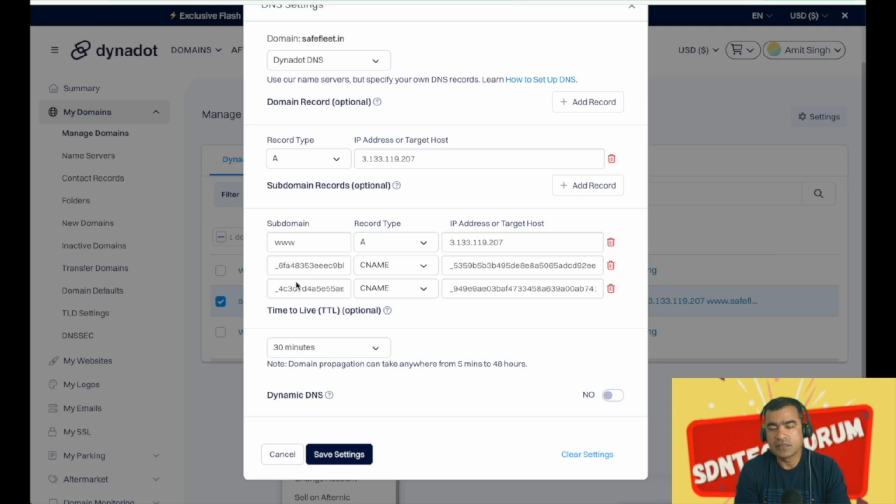
pyautogui.hscroll(3, 527, 268)
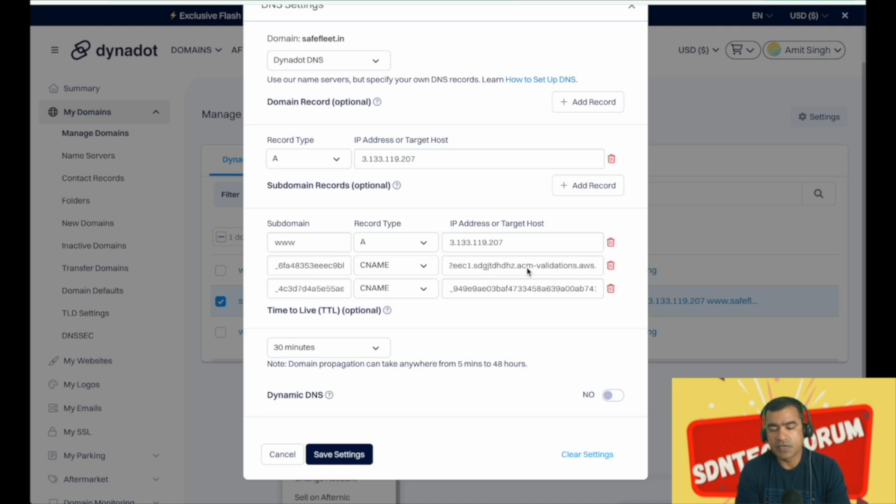
pyautogui.hscroll(3, 534, 286)
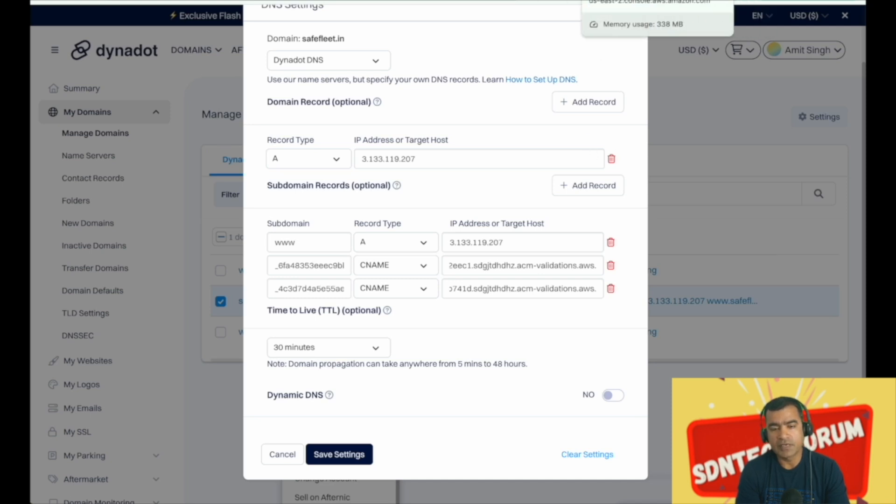
pyautogui.click(616, 1)
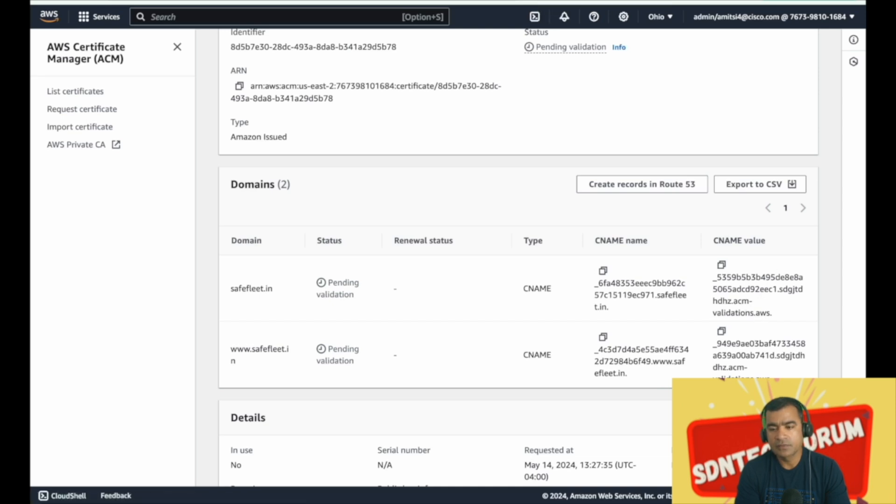
# Switch back to Dynadot and save safefleet.in's DNS settings with the two CNAME validation records
pyautogui.click(531, 1)
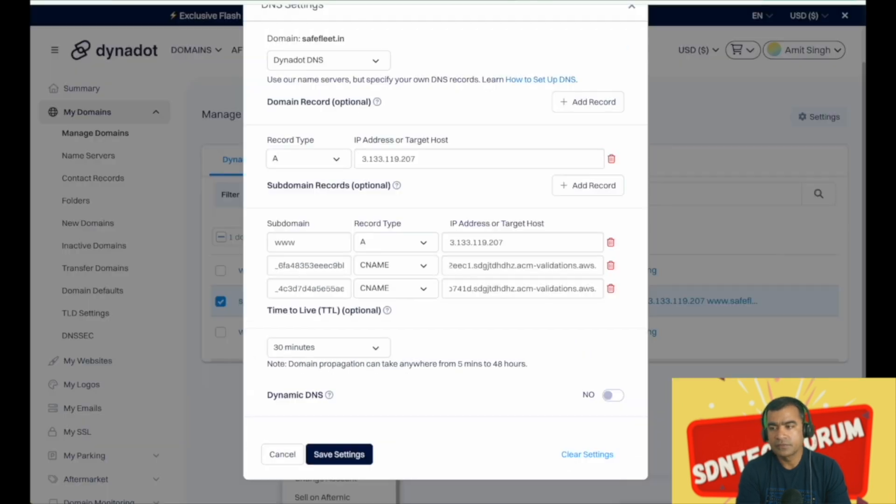
pyautogui.click(350, 461)
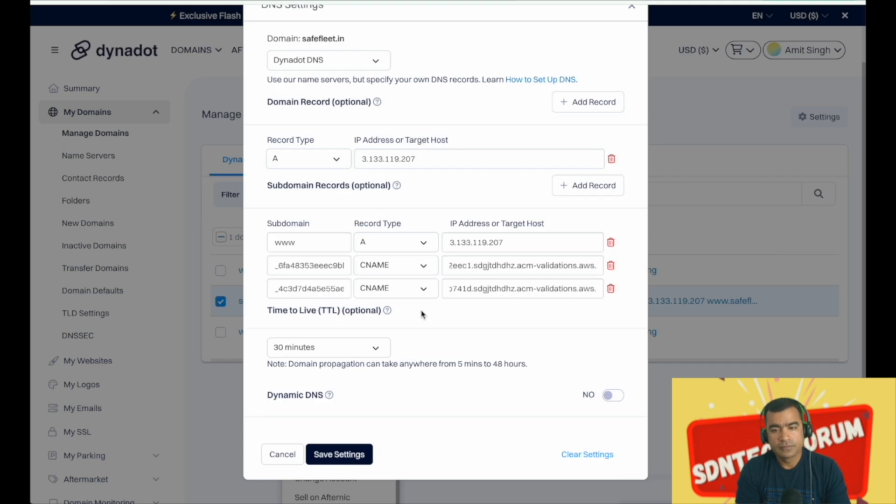
pyautogui.click(344, 460)
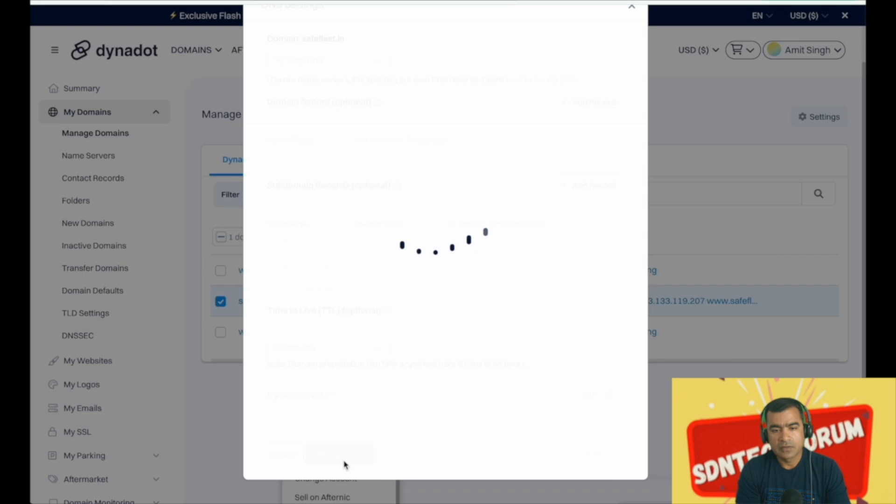
pyautogui.scroll(2, 476, 273)
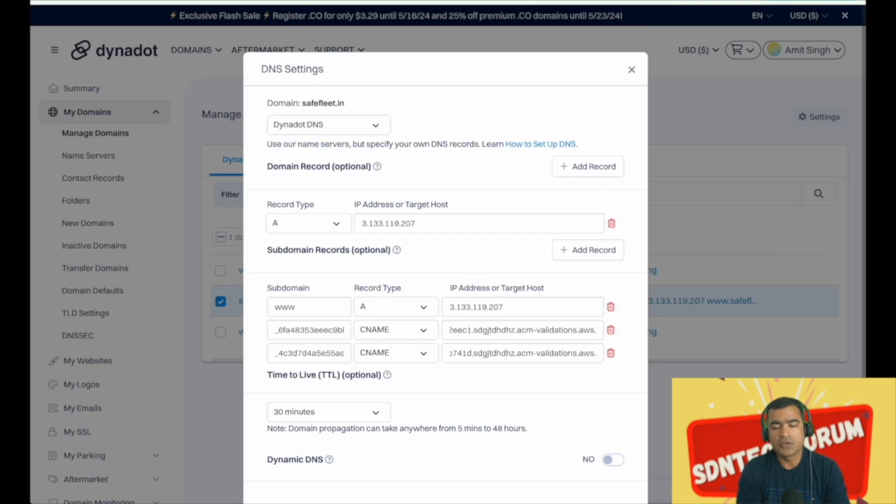
# Switch to AWS Certificate Manager, check the certificate's validation status, and return to the certificates list
pyautogui.click(572, 1)
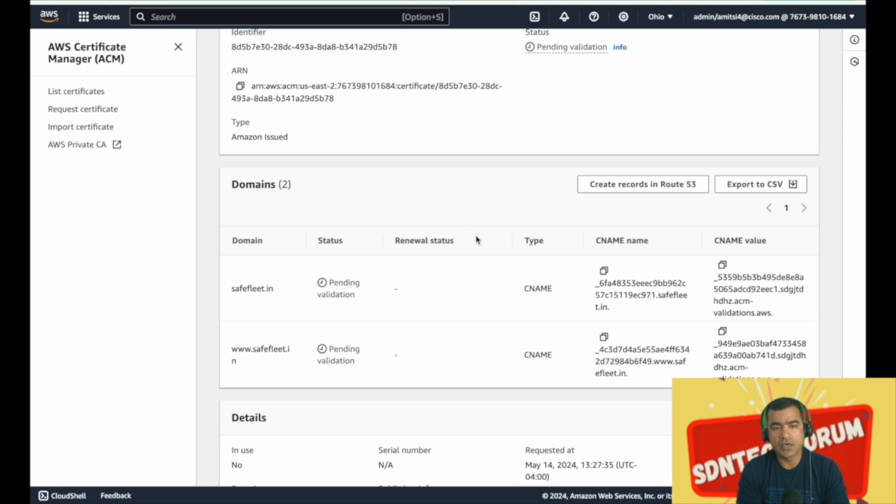
pyautogui.scroll(4, 607, 227)
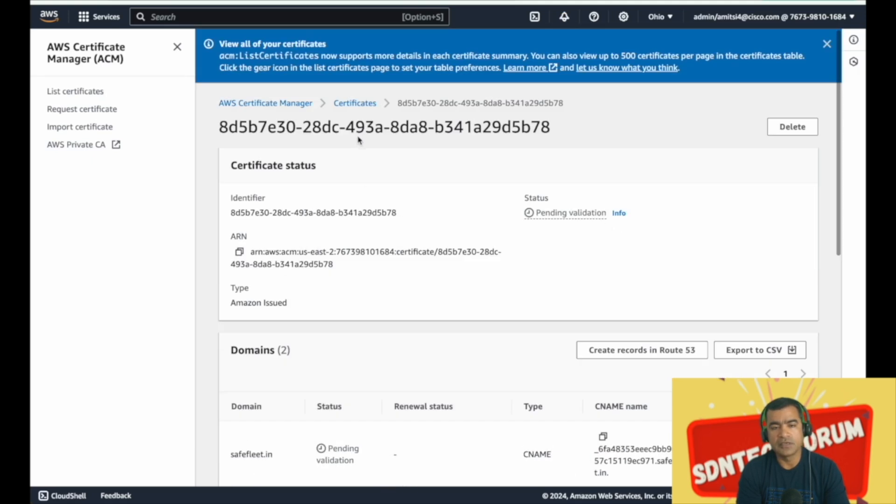
pyautogui.click(356, 102)
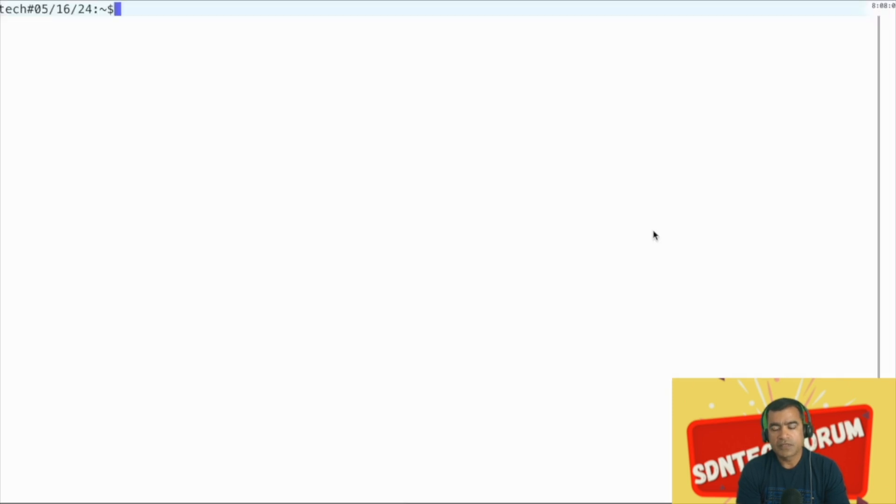
pyautogui.write('datetime')
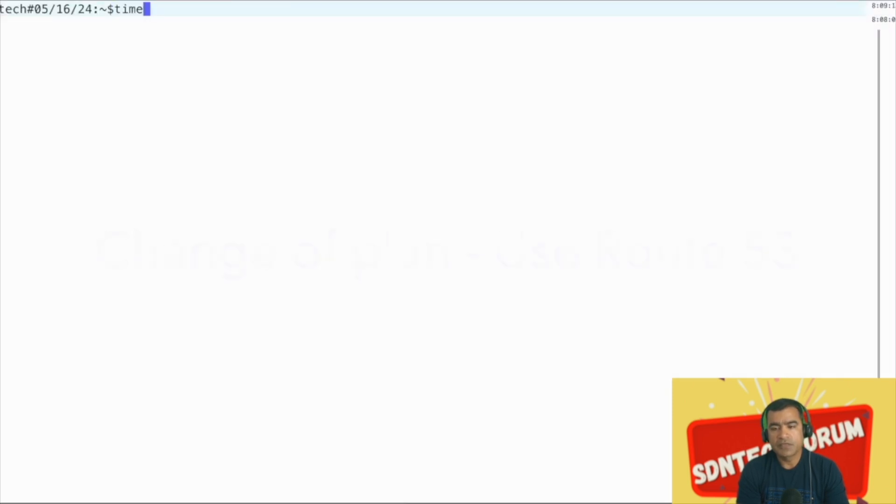
pyautogui.press('Up')
pyautogui.press('Up')
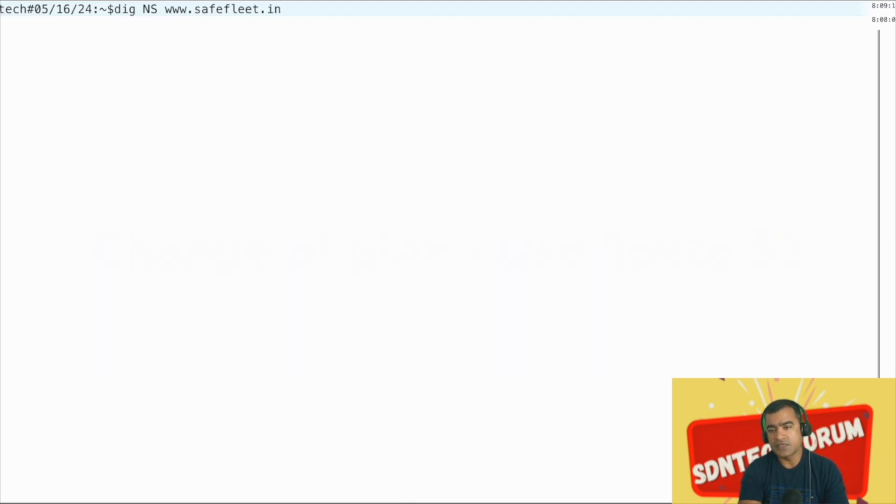
pyautogui.press('Return')
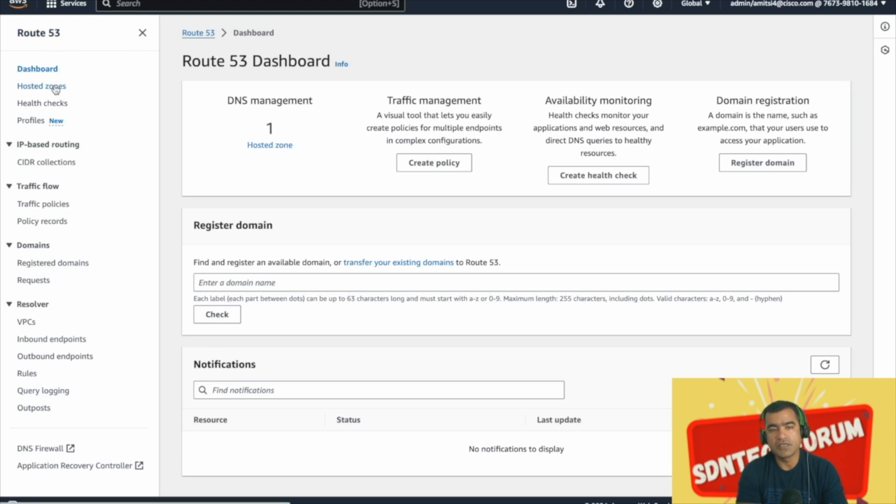
# Open the Route 53 hosted zones list and review the hosted zone creation form without creating a zone
pyautogui.click(276, 148)
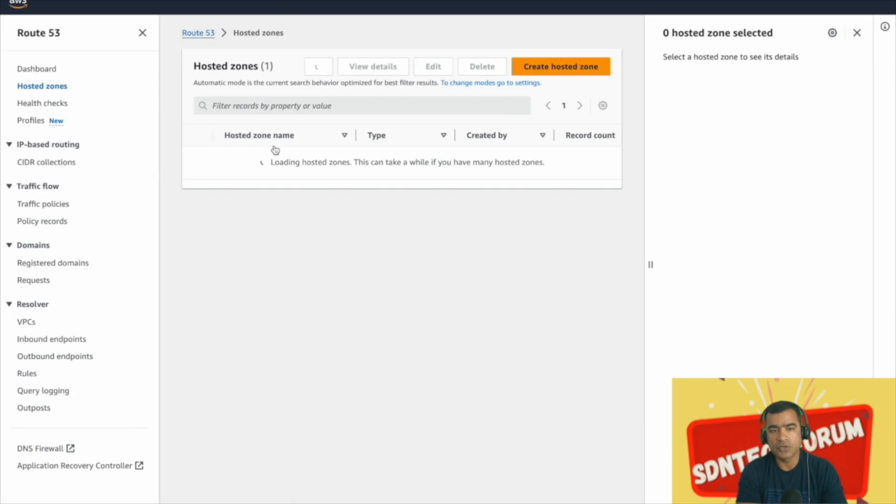
pyautogui.click(580, 70)
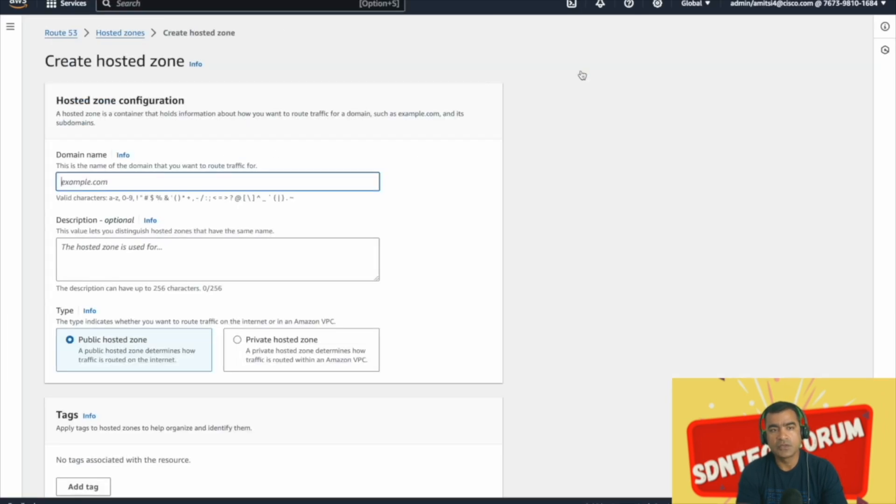
pyautogui.scroll(-2, 206, 225)
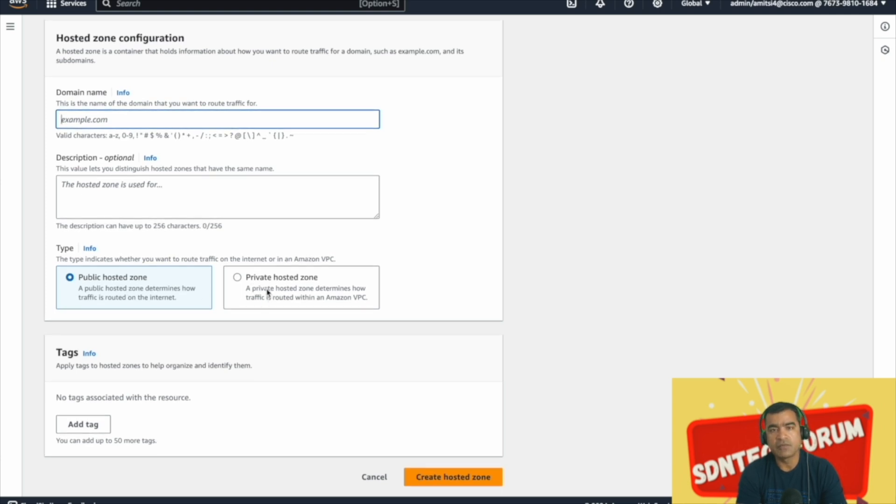
pyautogui.click(376, 479)
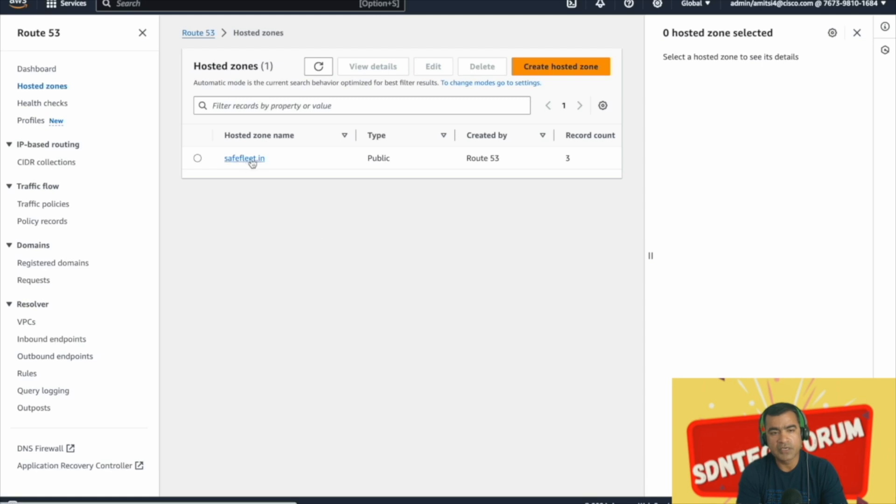
# Open the safefleet.in hosted zone and examine its NS, SOA and A records
pyautogui.click(244, 158)
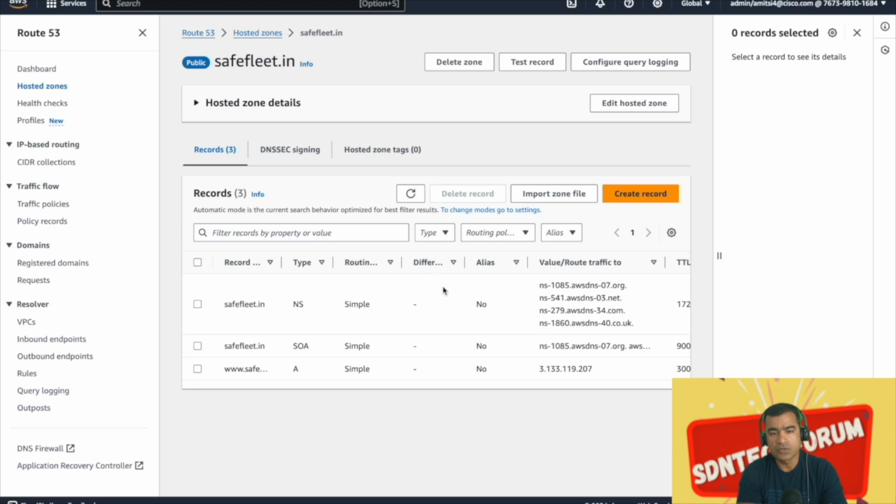
pyautogui.moveTo(305, 304); pyautogui.dragTo(289, 304)
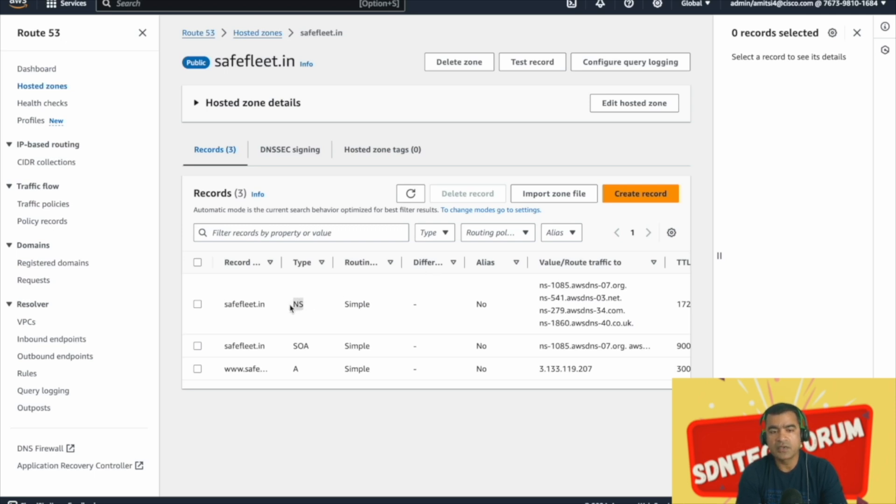
pyautogui.moveTo(313, 347); pyautogui.dragTo(291, 375)
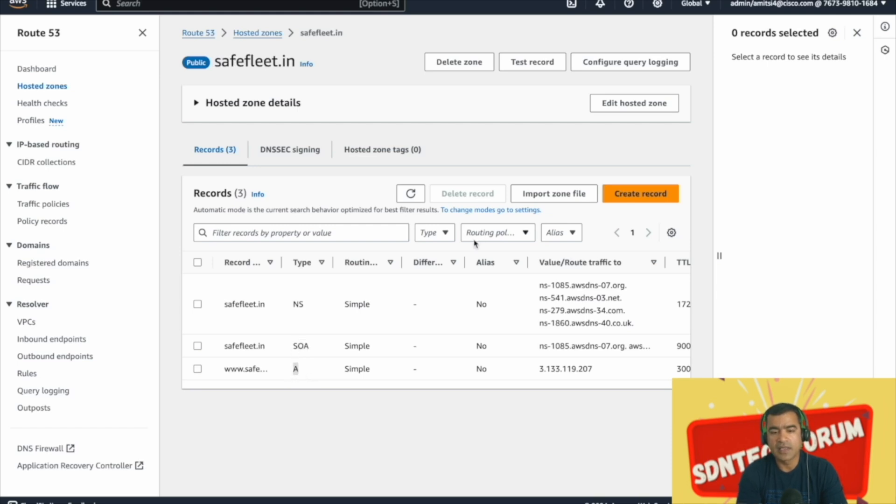
pyautogui.click(636, 194)
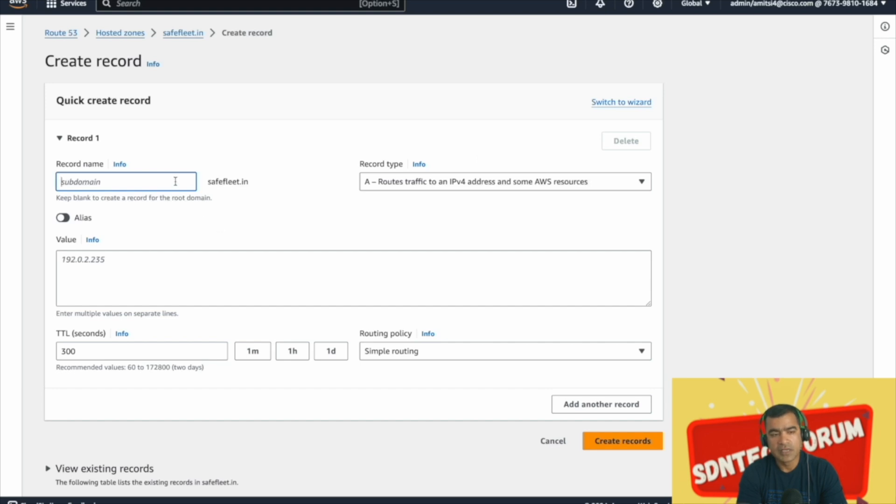
pyautogui.write('www')
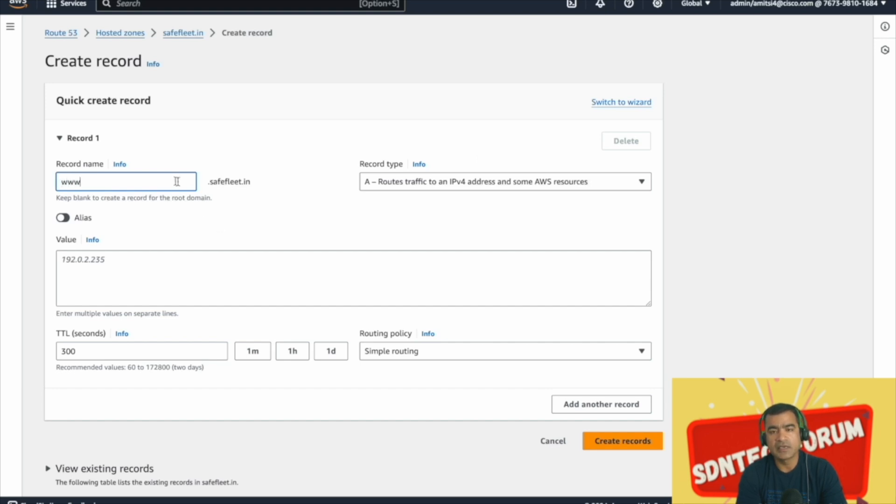
pyautogui.click(126, 265)
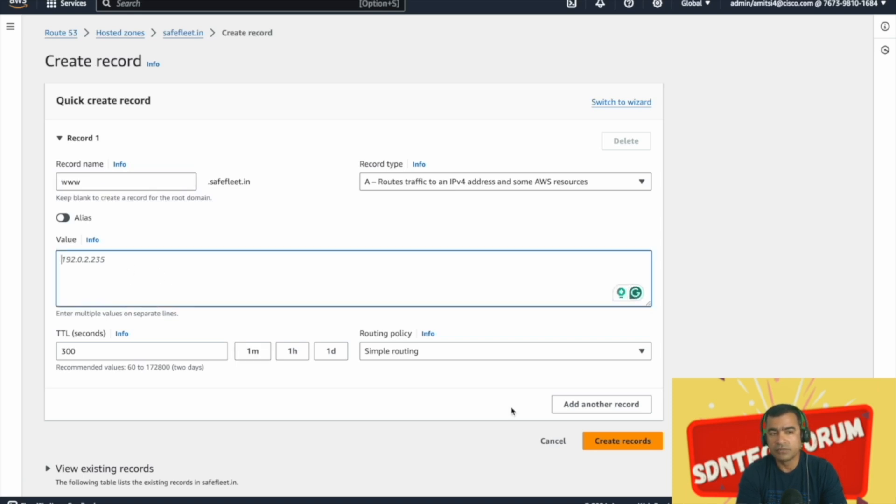
pyautogui.click(561, 443)
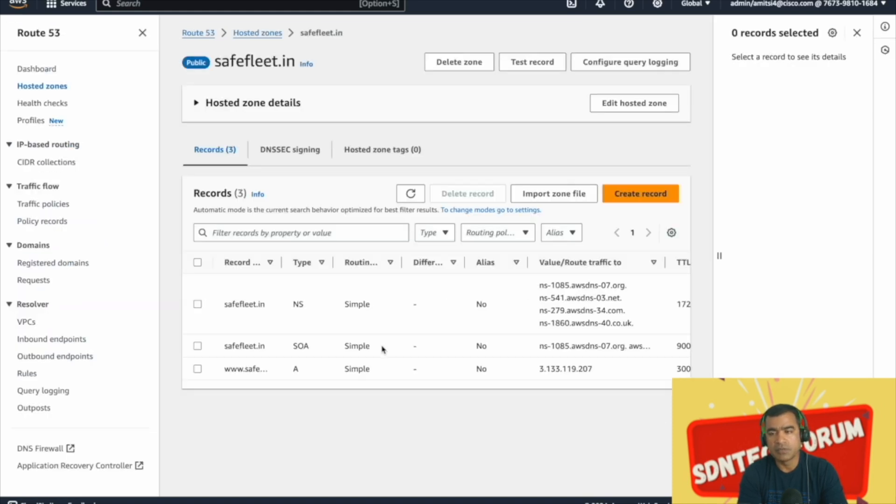
# Widen the record name column, select safefleet.in's SOA and NS records, and examine the NS record's name server values
pyautogui.moveTo(280, 262); pyautogui.dragTo(311, 263)
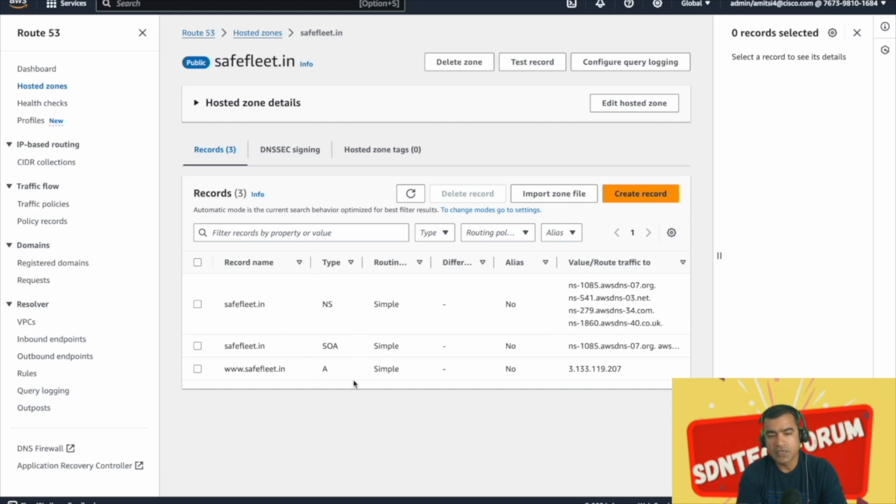
pyautogui.click(197, 345)
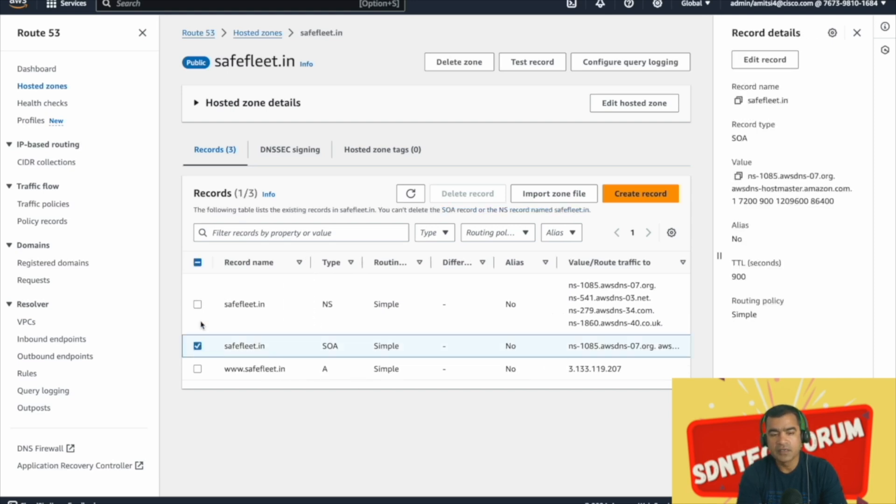
pyautogui.click(197, 304)
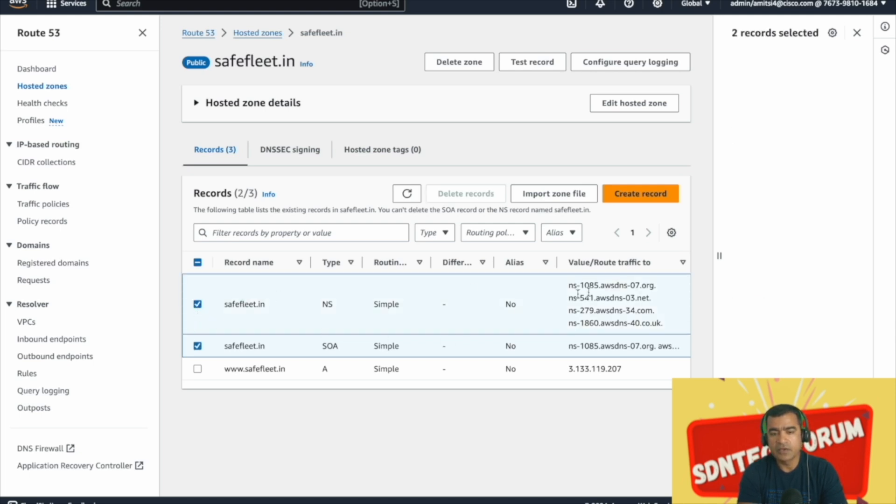
pyautogui.hscroll(5, 578, 294)
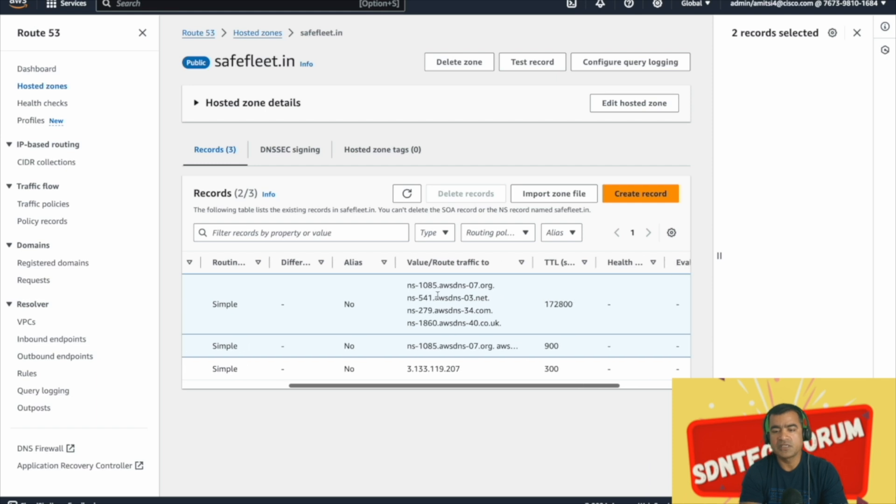
pyautogui.moveTo(407, 284); pyautogui.dragTo(512, 324)
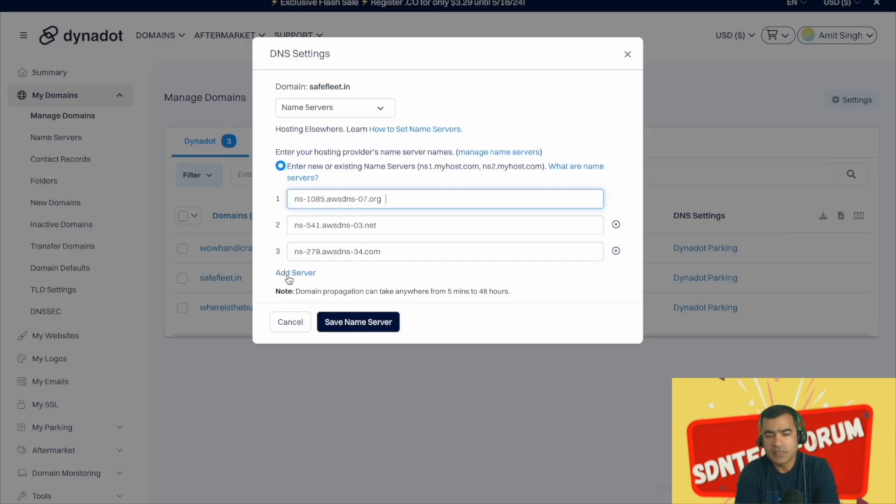
# In Dynadot, add ns-1860.awsdns-40.co.uk as safefleet.in's fourth name server and save the name server settings
pyautogui.click(292, 273)
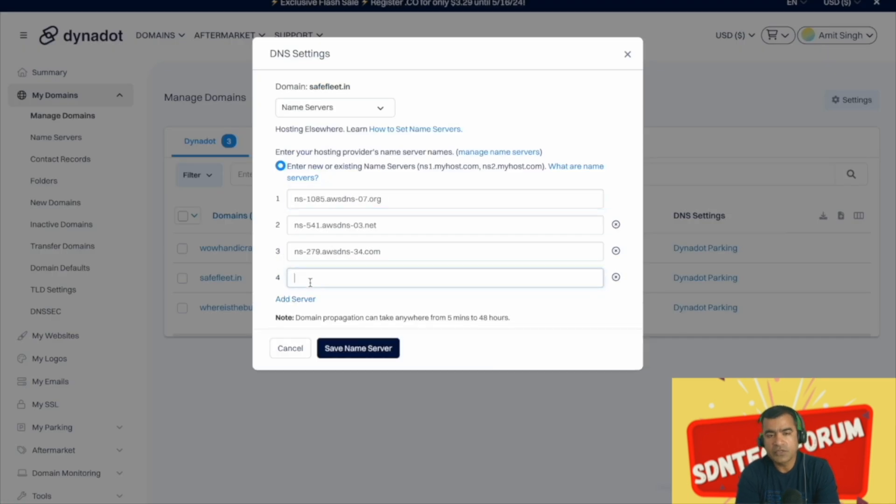
pyautogui.write('ns-1860.awsdns-40.co.uk')
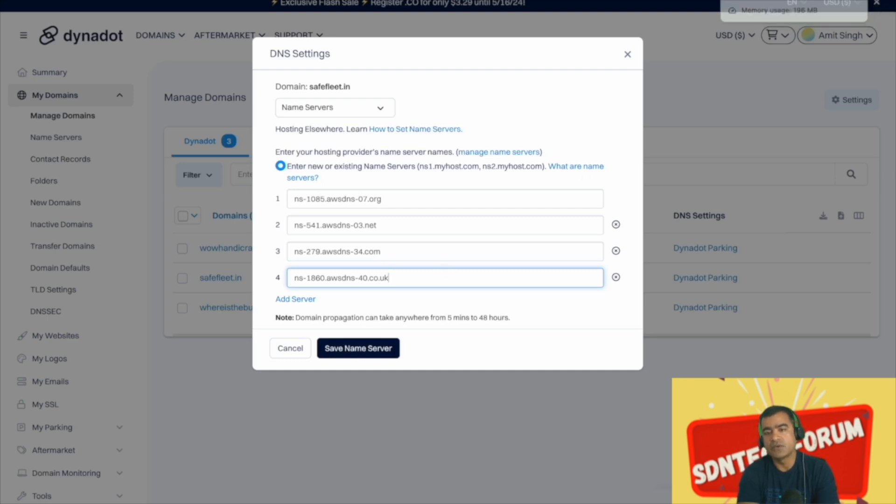
pyautogui.click(765, 1)
pyautogui.hscroll(2, 525, 321)
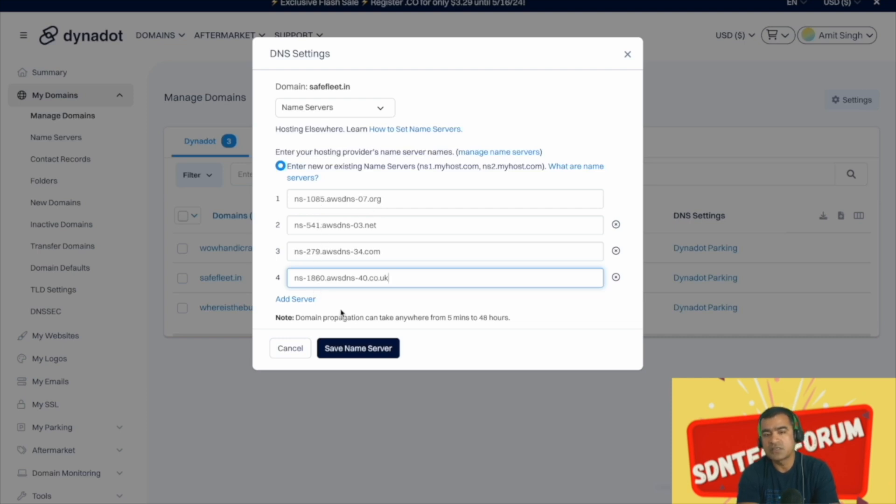
pyautogui.click(365, 352)
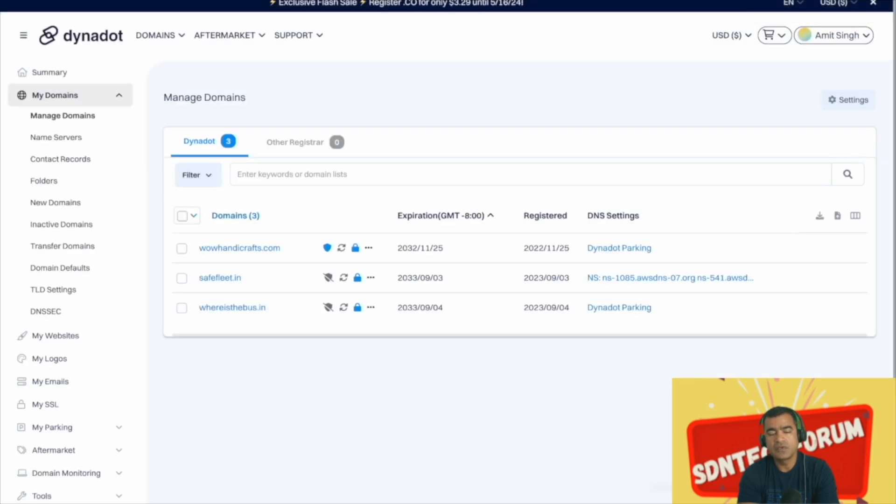
# Switch to the terminal and write the reminder "check back in 30" at the prompt
pyautogui.click(784, 496)
pyautogui.write('check')
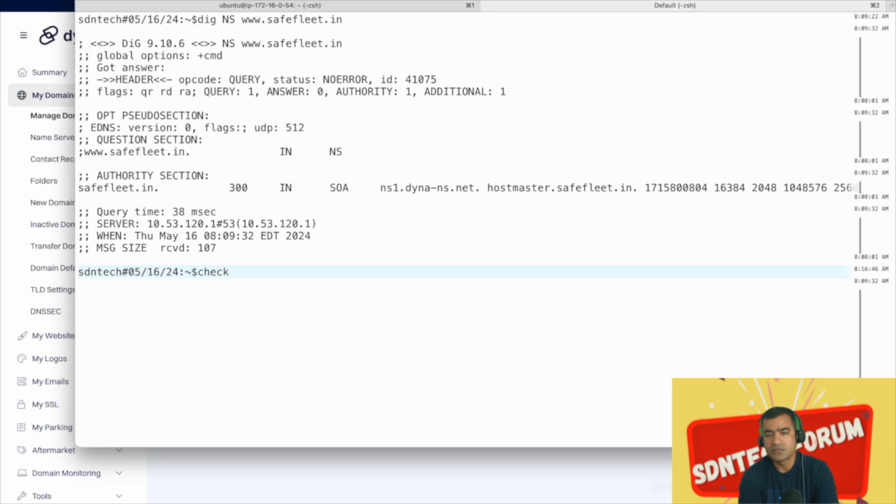
pyautogui.write('back in 30')
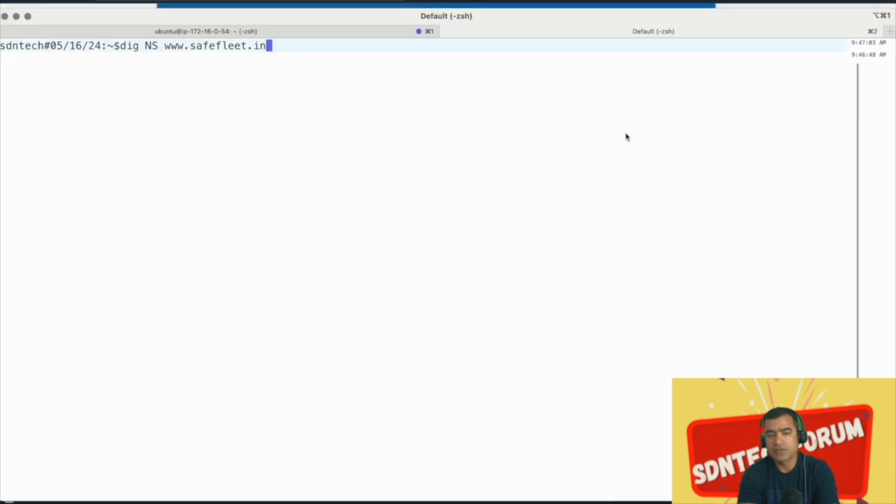
pyautogui.press('Return')
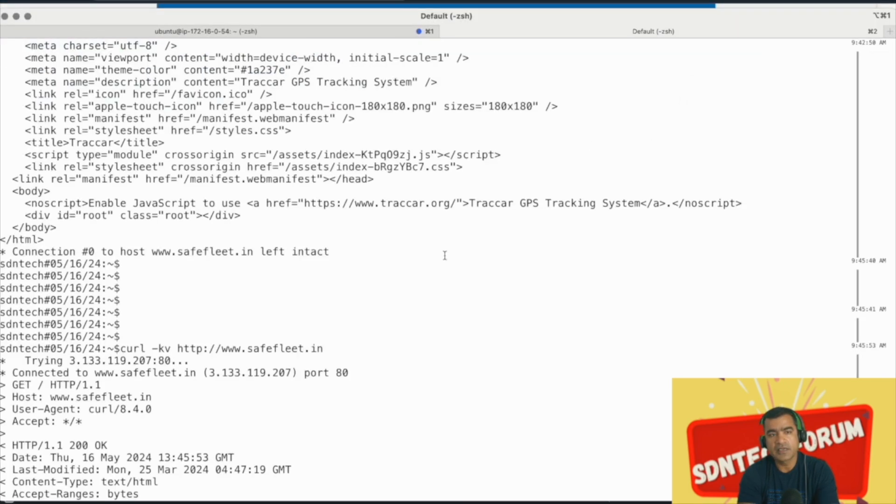
pyautogui.scroll(10, 444, 256)
pyautogui.scroll(10, 445, 255)
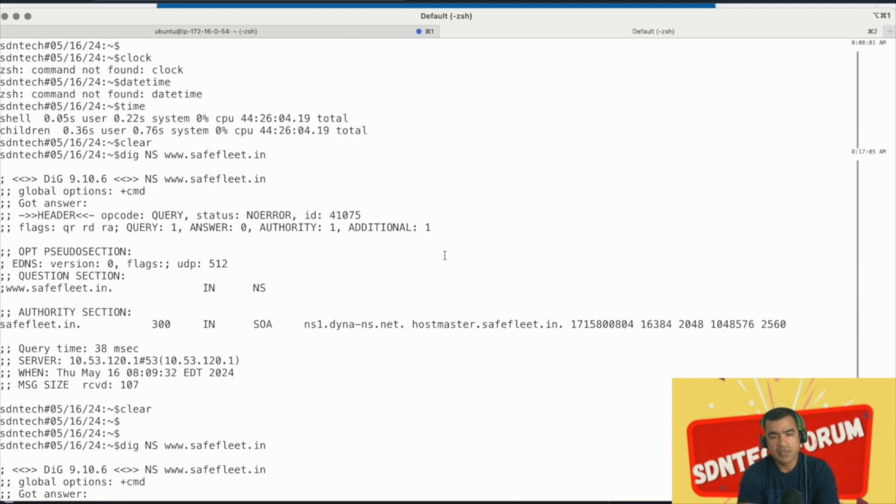
pyautogui.scroll(-5, 444, 255)
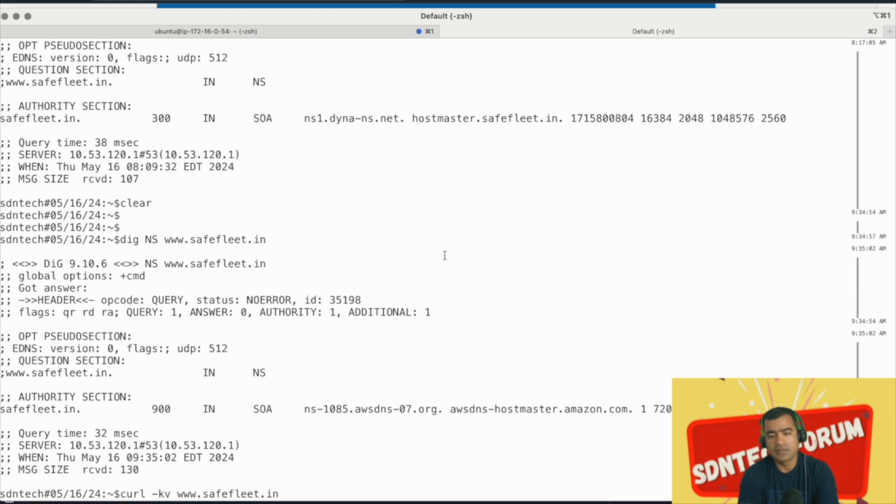
pyautogui.moveTo(266, 239); pyautogui.dragTo(121, 239)
pyautogui.press('super+c')
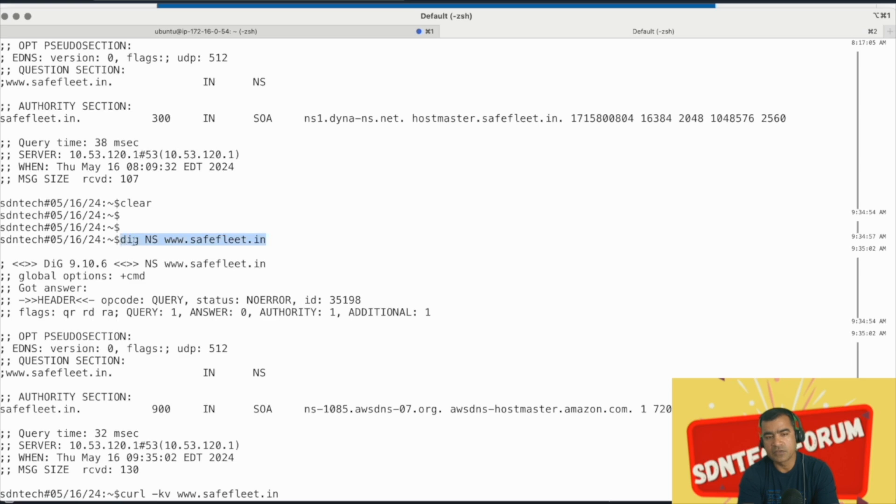
pyautogui.click(399, 187)
pyautogui.scroll(-10, 399, 186)
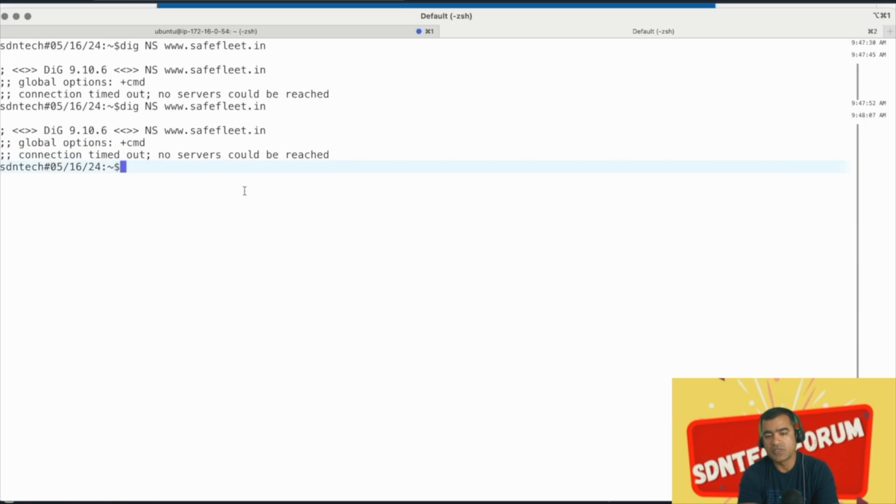
pyautogui.press('Return')
pyautogui.press('Return')
pyautogui.press('Return')
pyautogui.write('clear')
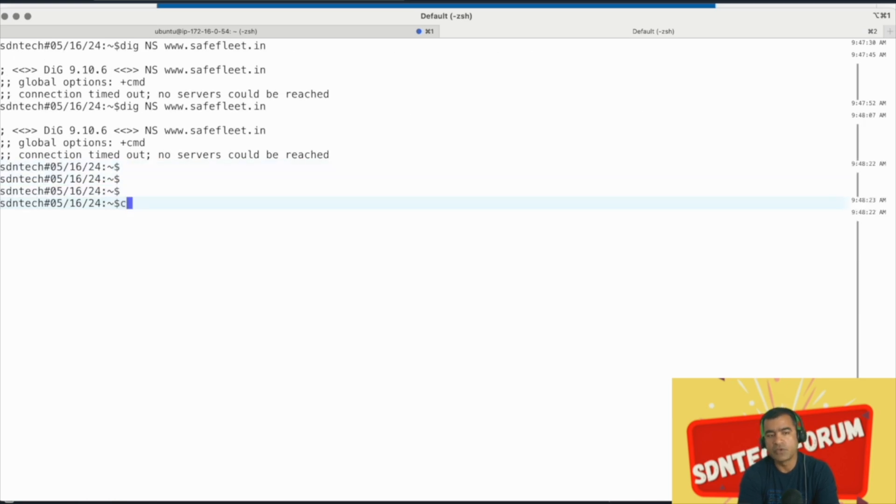
pyautogui.press('Return')
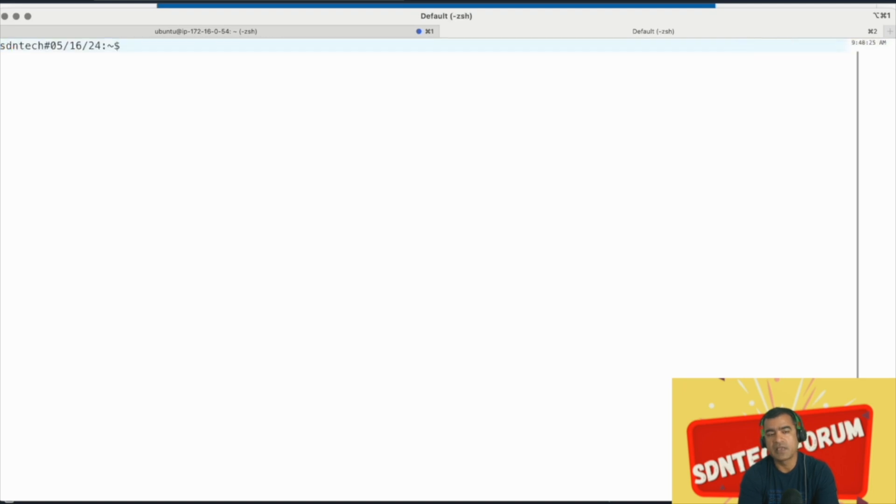
pyautogui.press('super+v')
pyautogui.press('Return')
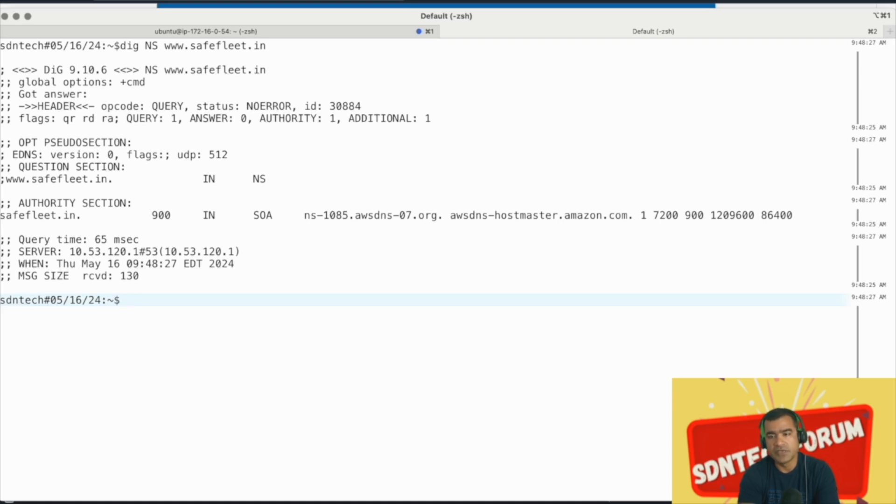
pyautogui.write('c')
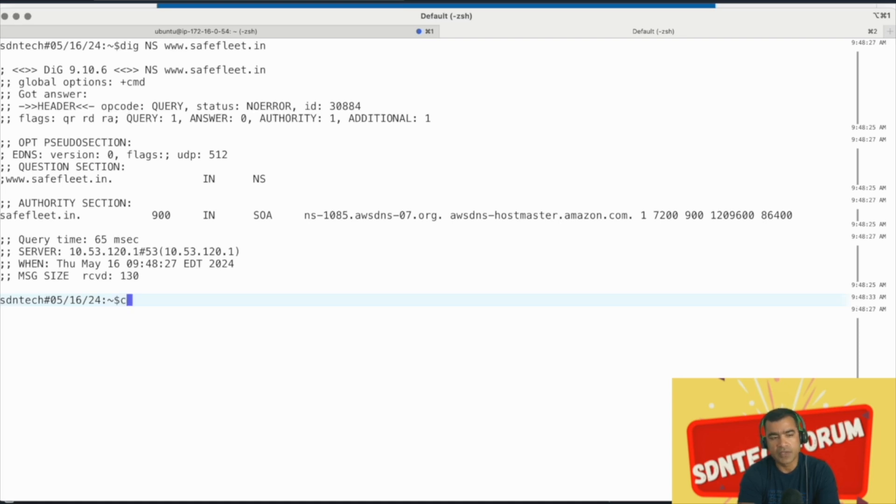
pyautogui.write('url -kb')
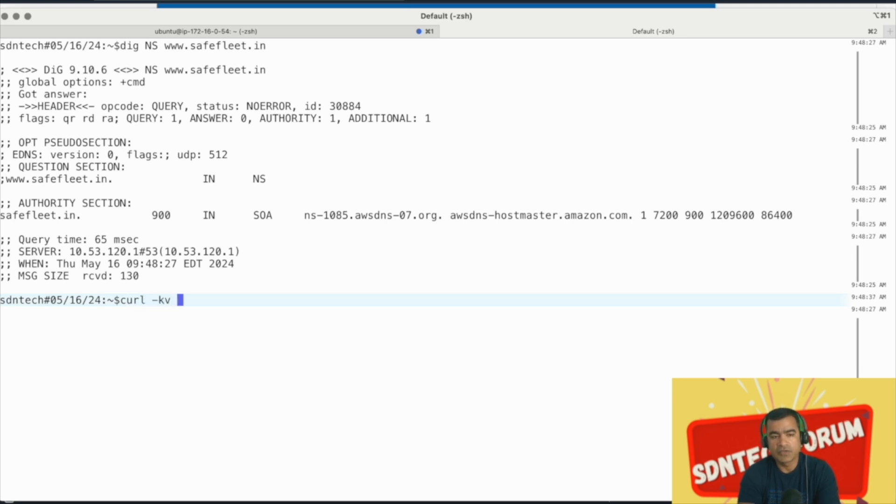
pyautogui.write(' www.safe')
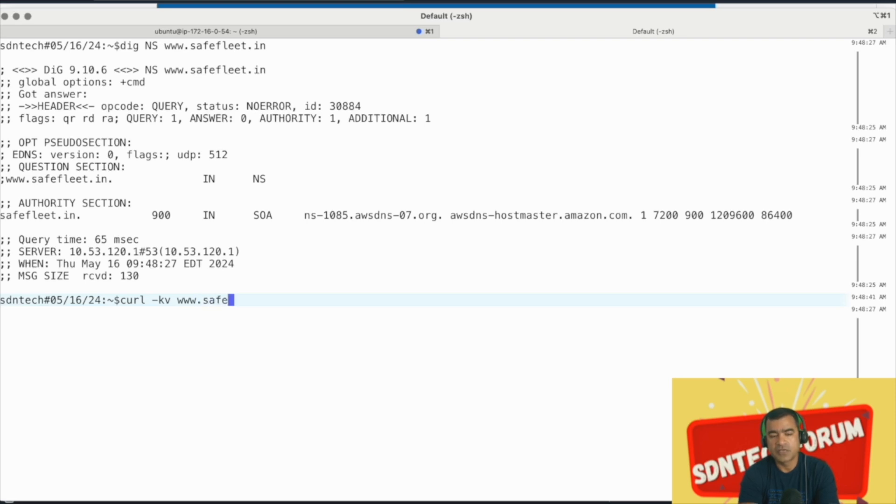
pyautogui.write('fleet.in')
pyautogui.press('Return')
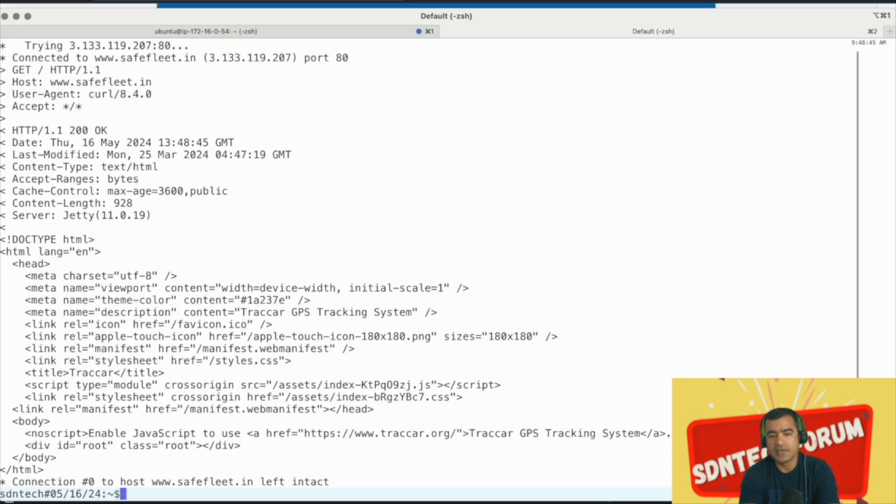
pyautogui.moveTo(112, 135); pyautogui.dragTo(9, 132)
pyautogui.click(274, 138)
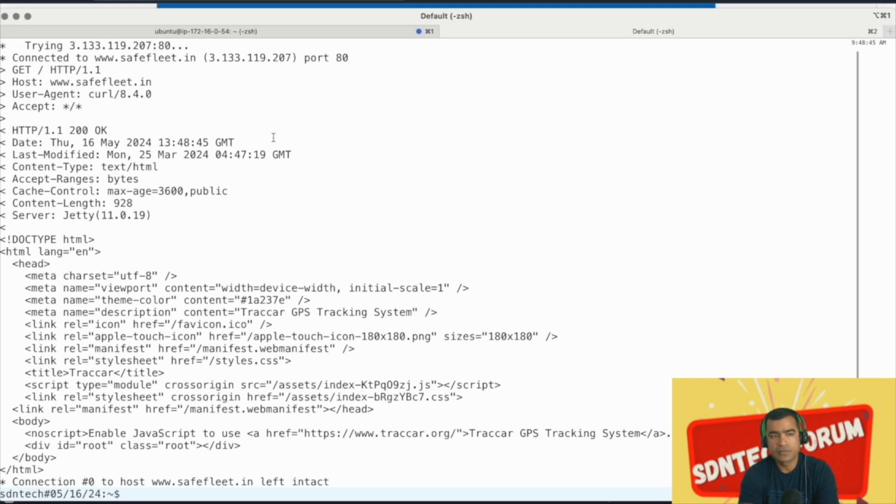
pyautogui.press('Return')
pyautogui.press('Return')
pyautogui.press('Return')
pyautogui.write('curl')
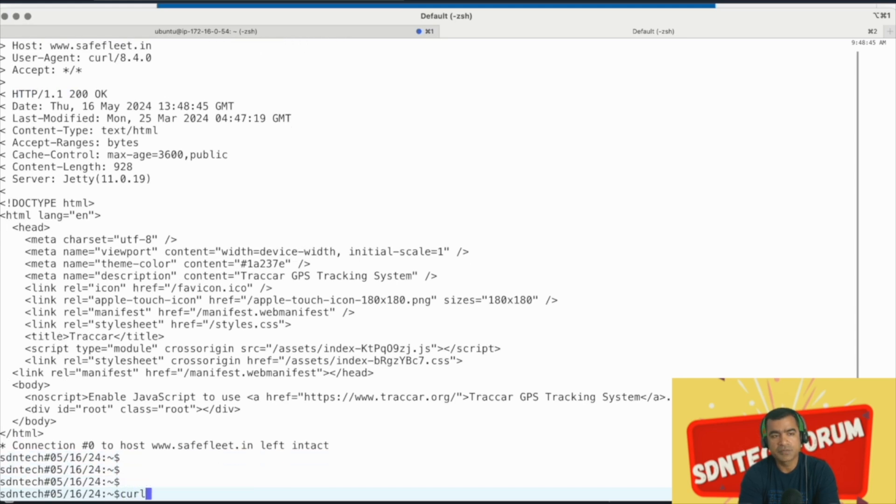
pyautogui.write(' -k')
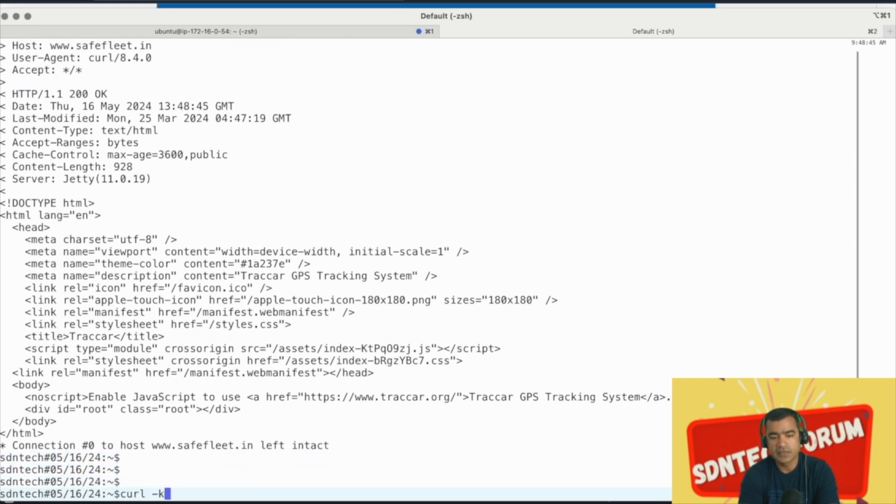
pyautogui.write('v https')
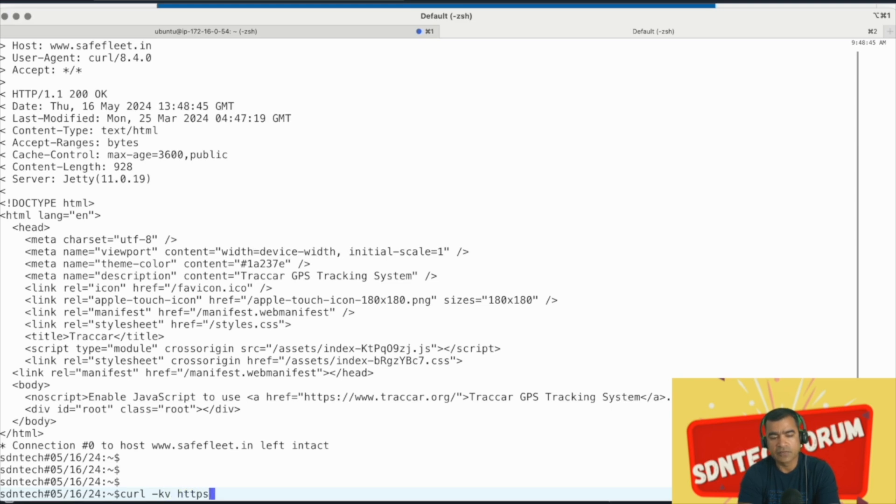
pyautogui.write('://www.safefleet.in')
pyautogui.press('Return')
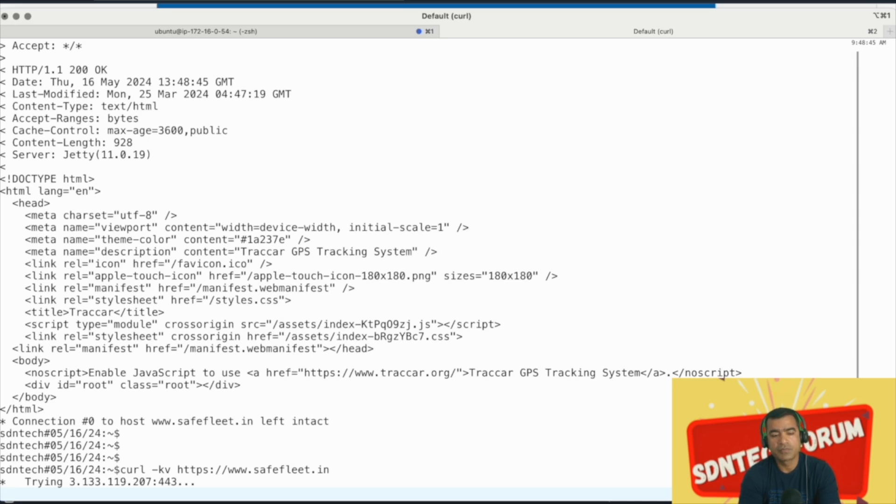
pyautogui.press('super+Tab')
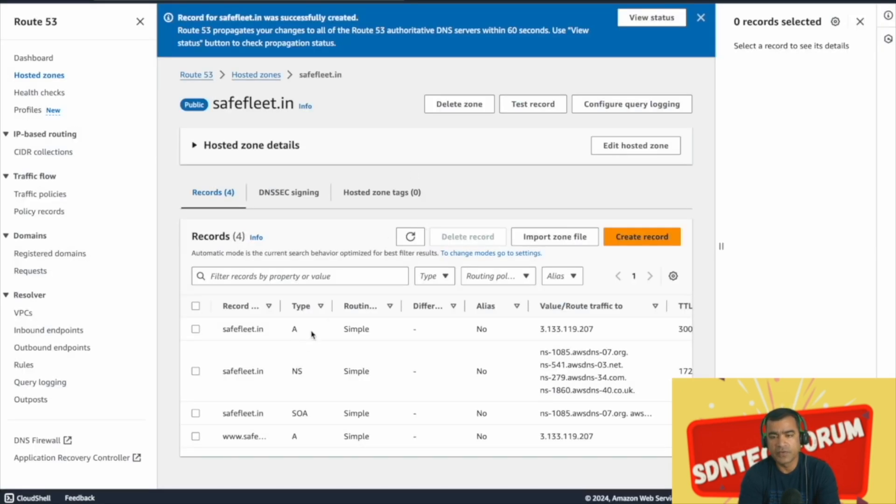
pyautogui.moveTo(311, 333); pyautogui.dragTo(218, 335)
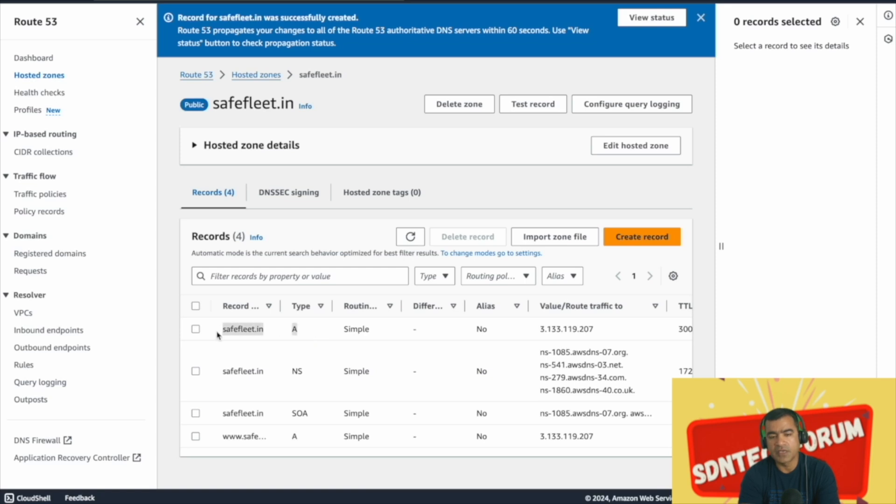
pyautogui.moveTo(302, 441); pyautogui.dragTo(239, 437)
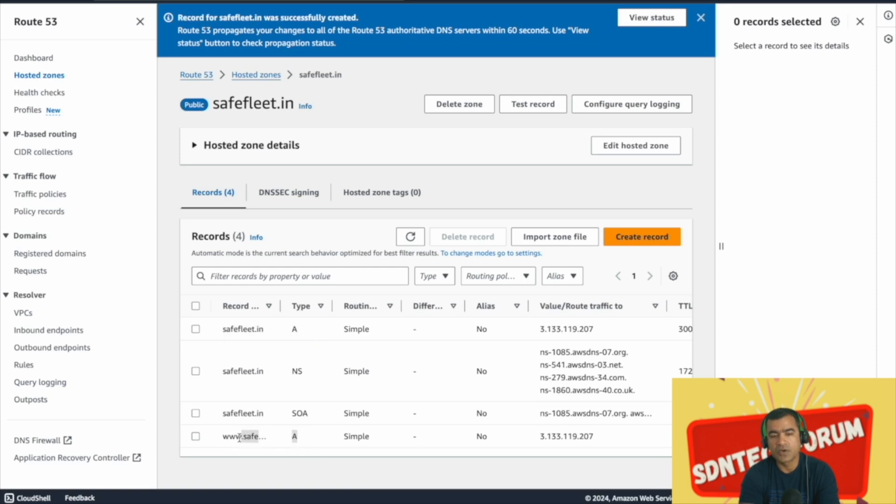
pyautogui.moveTo(278, 312); pyautogui.dragTo(343, 301)
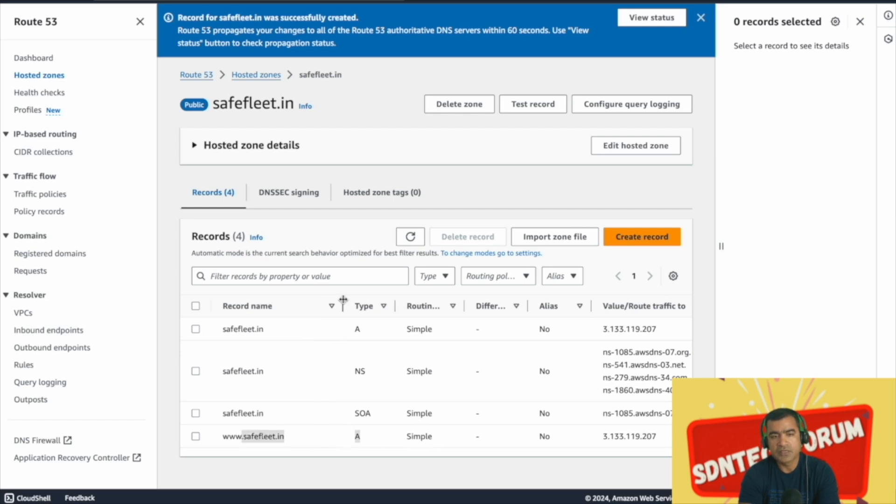
pyautogui.click(368, 135)
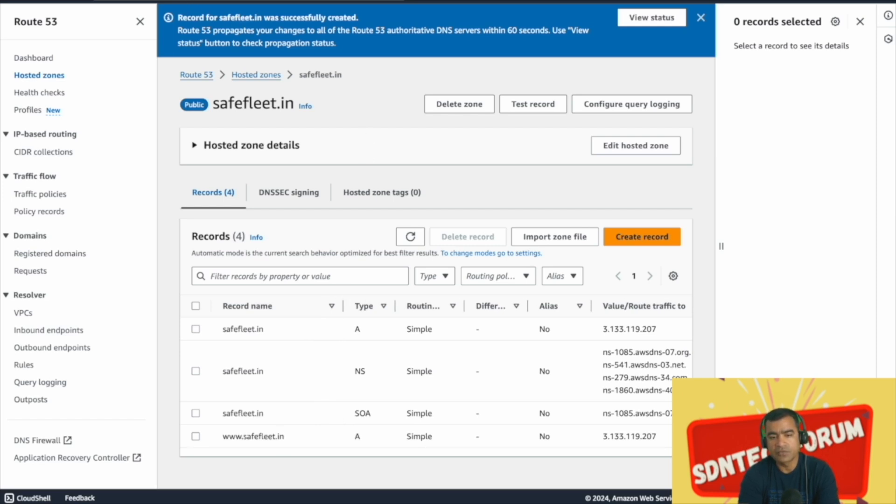
# Go to Certificate Manager and open the details of the safefleet.in certificate
pyautogui.click(57, 1)
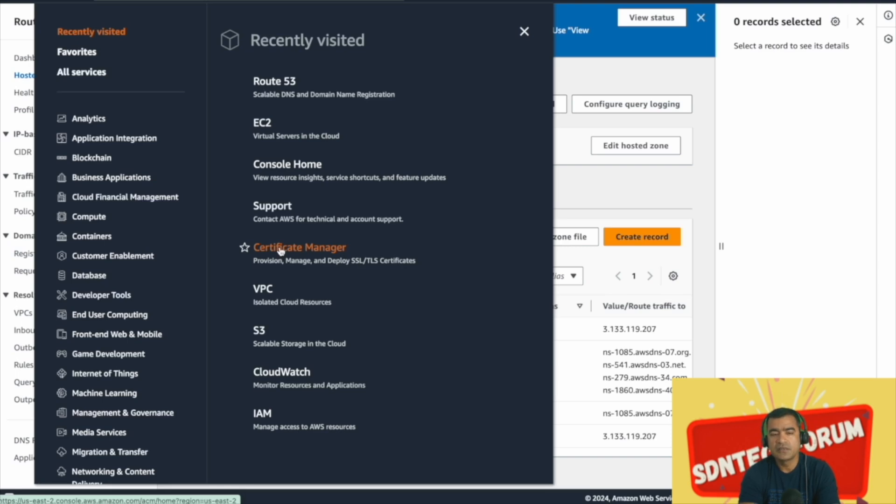
pyautogui.click(616, 65)
pyautogui.click(52, 2)
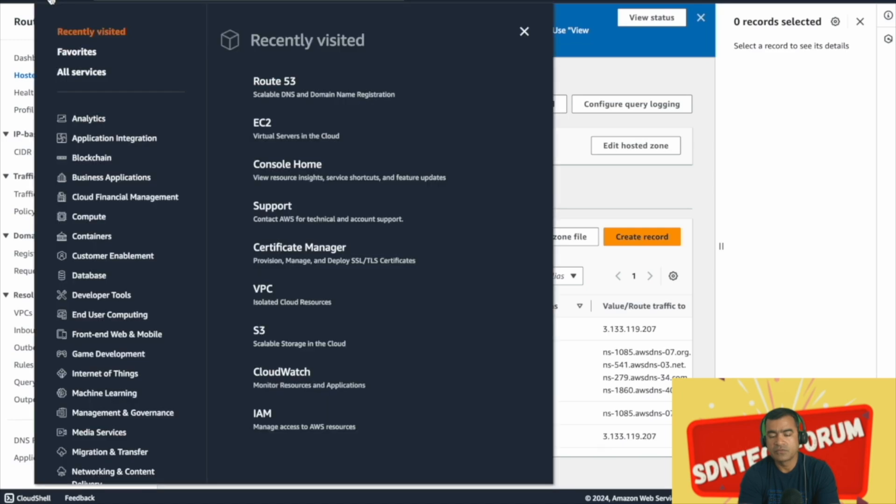
pyautogui.click(287, 249)
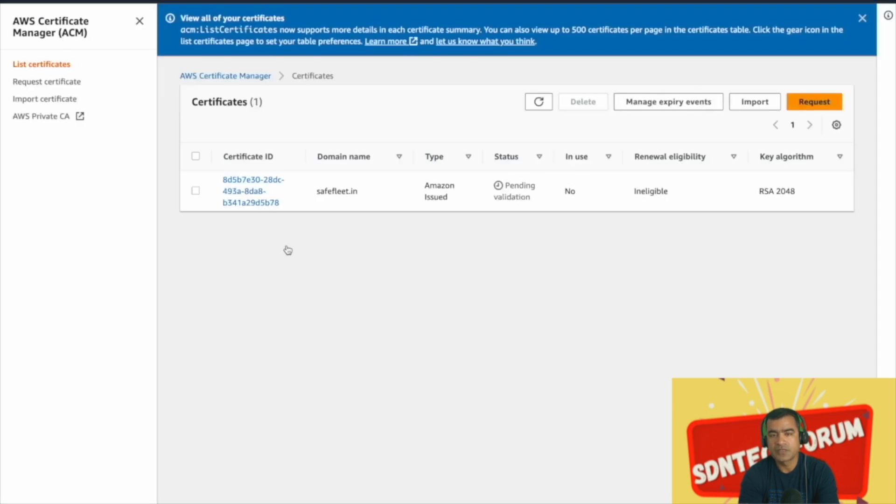
pyautogui.click(252, 191)
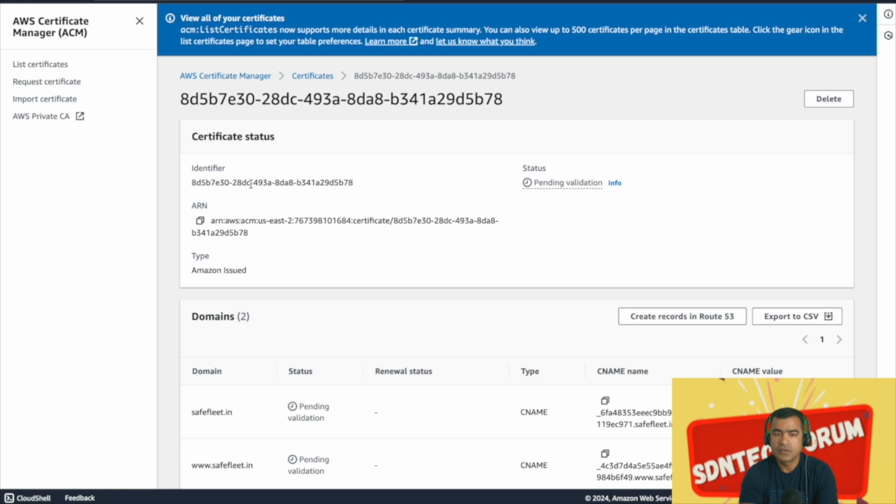
pyautogui.scroll(-3, 394, 232)
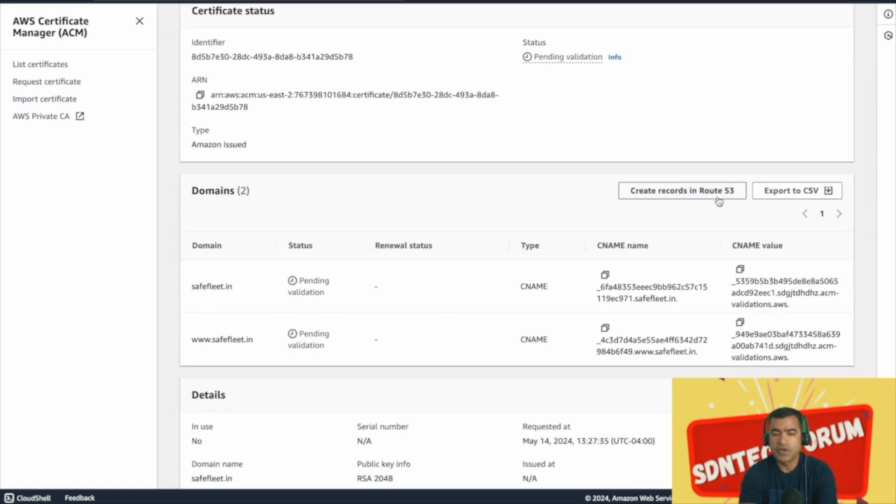
pyautogui.click(684, 192)
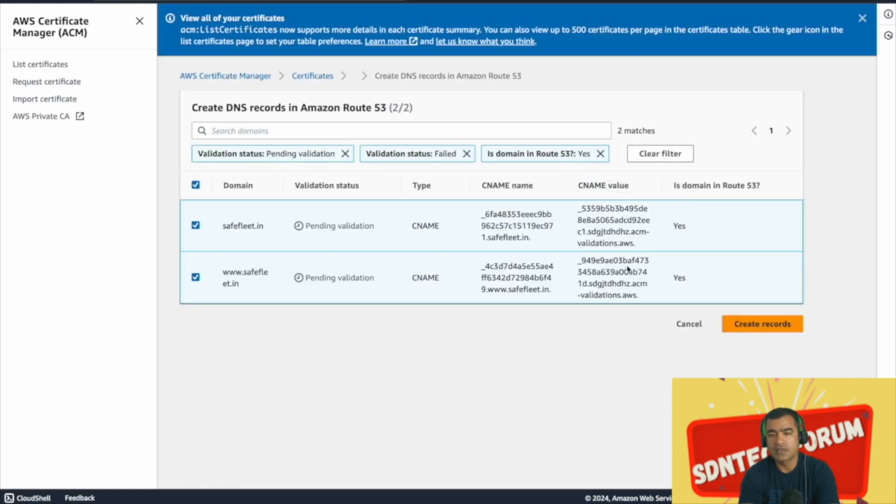
pyautogui.moveTo(766, 189); pyautogui.dragTo(674, 189)
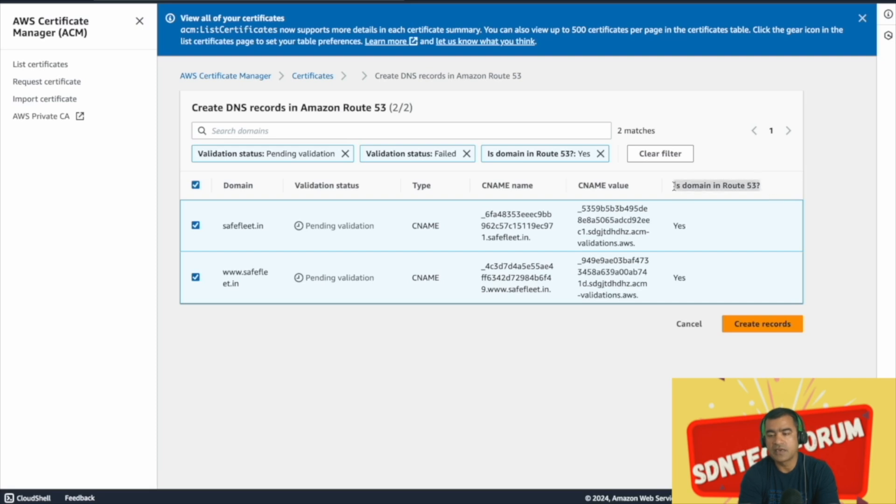
pyautogui.click(777, 329)
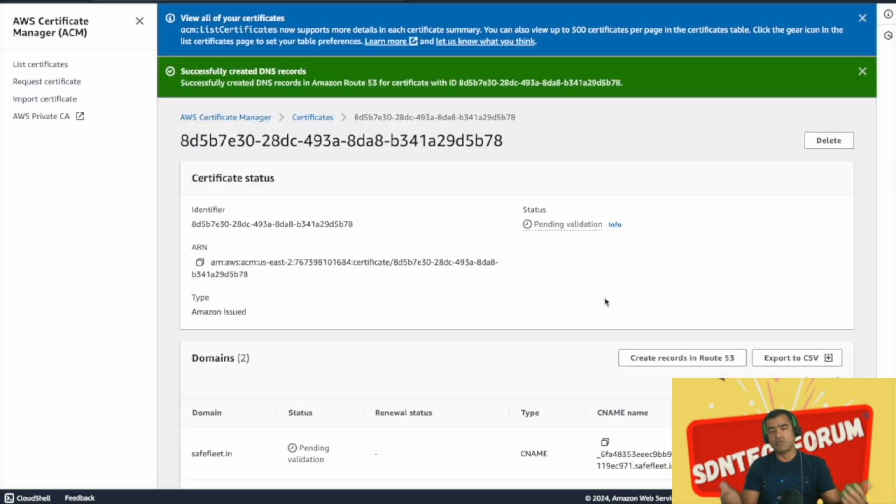
# Review the certificate's overall status and the validation status of its two domains
pyautogui.scroll(-5, 597, 301)
pyautogui.scroll(-4, 597, 301)
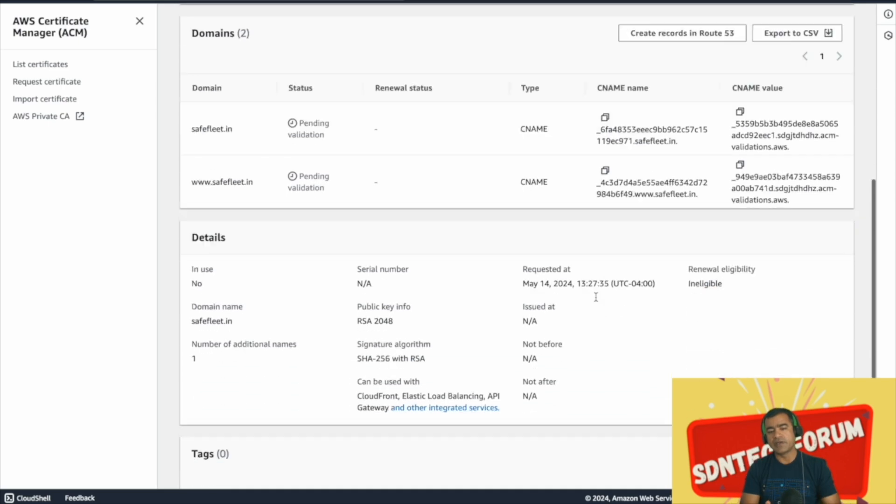
pyautogui.scroll(9, 597, 301)
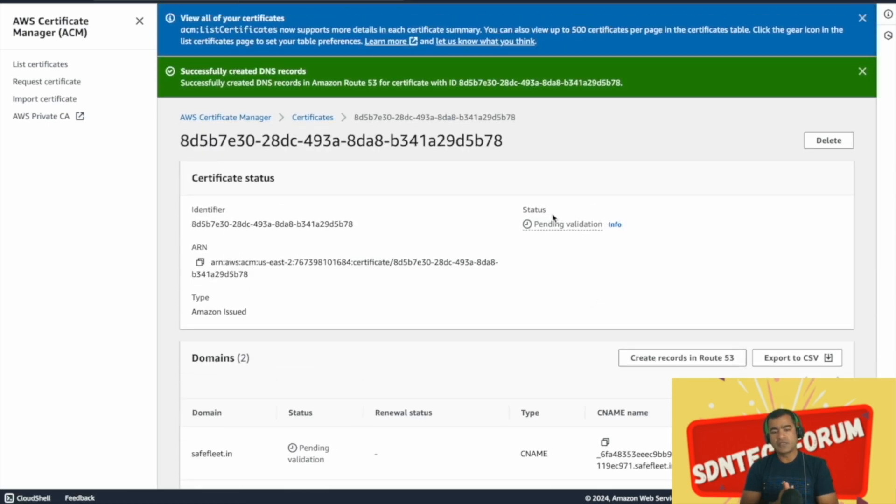
# Open the safefleet.in hosted zone in Route 53, widen the record type column, and check the two CNAME validation records
pyautogui.click(56, 0)
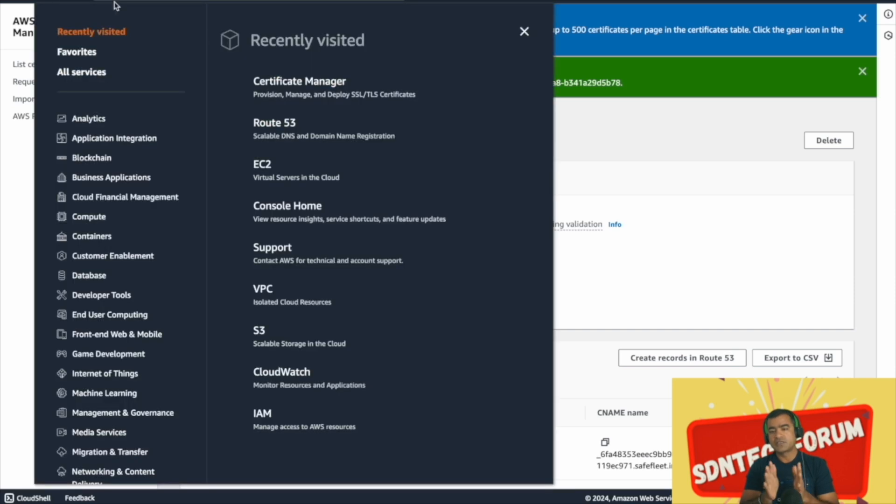
pyautogui.click(271, 126)
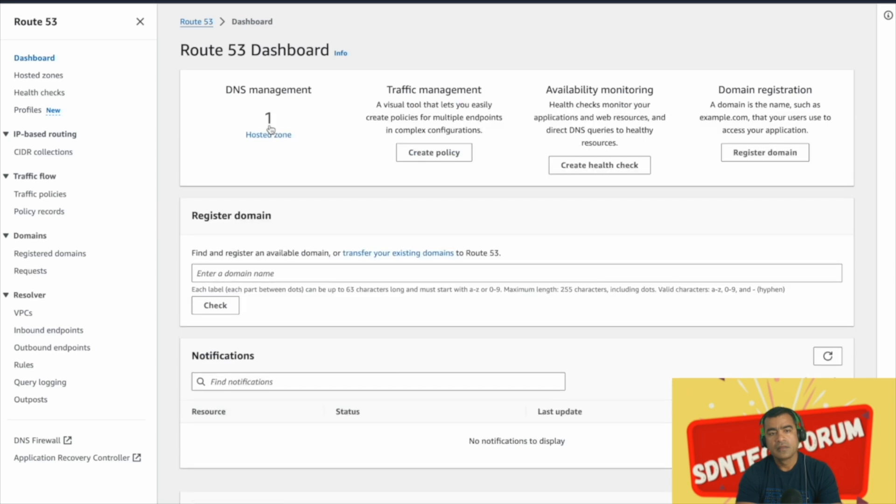
pyautogui.click(282, 137)
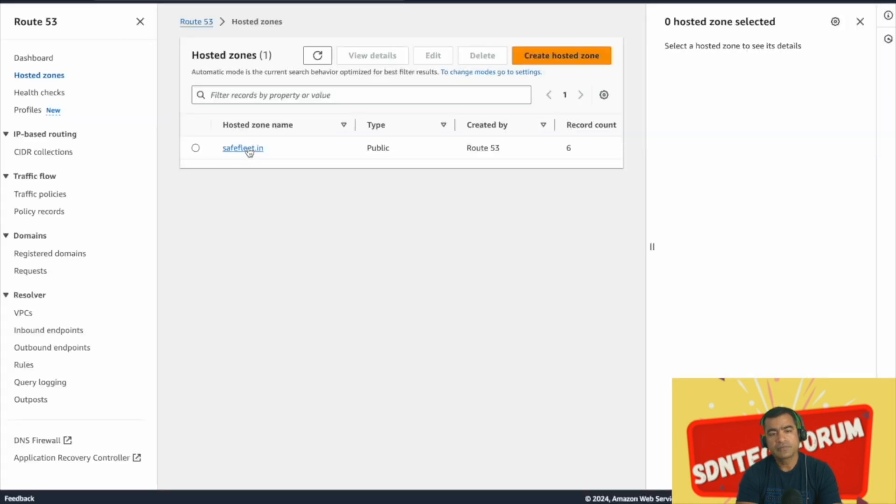
pyautogui.click(249, 149)
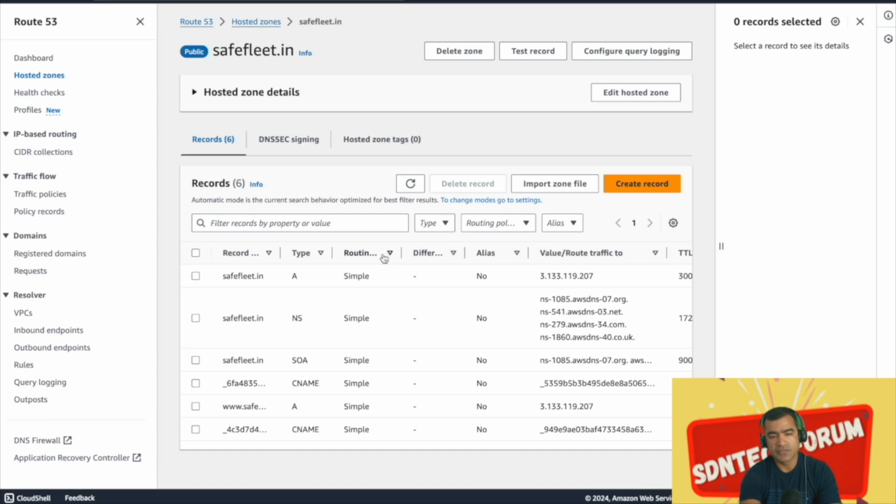
pyautogui.moveTo(333, 253); pyautogui.dragTo(374, 253)
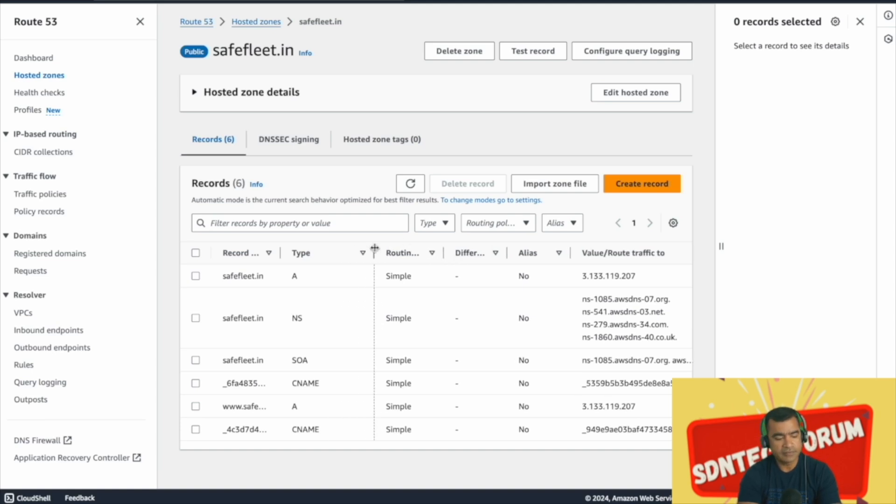
pyautogui.moveTo(326, 385); pyautogui.dragTo(290, 383)
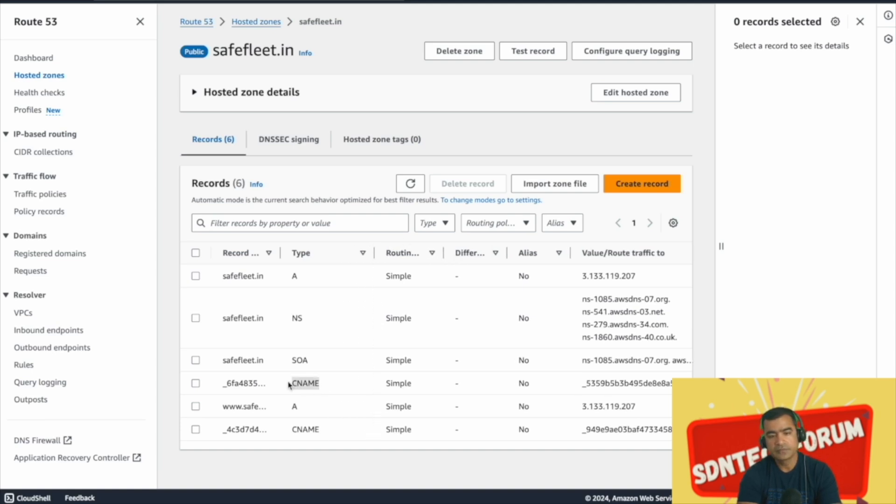
pyautogui.moveTo(324, 431); pyautogui.dragTo(296, 428)
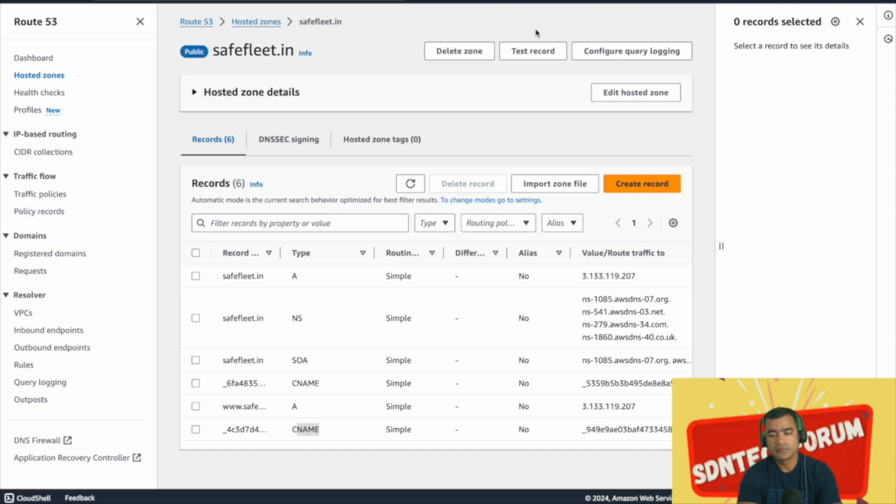
# Return to the Certificate Manager certificate list and check the safefleet.in certificate's status
pyautogui.click(54, 1)
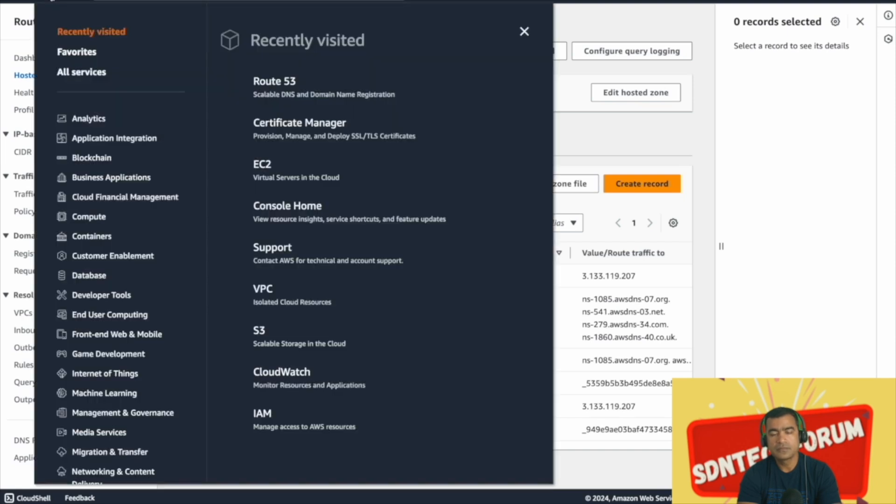
pyautogui.click(286, 124)
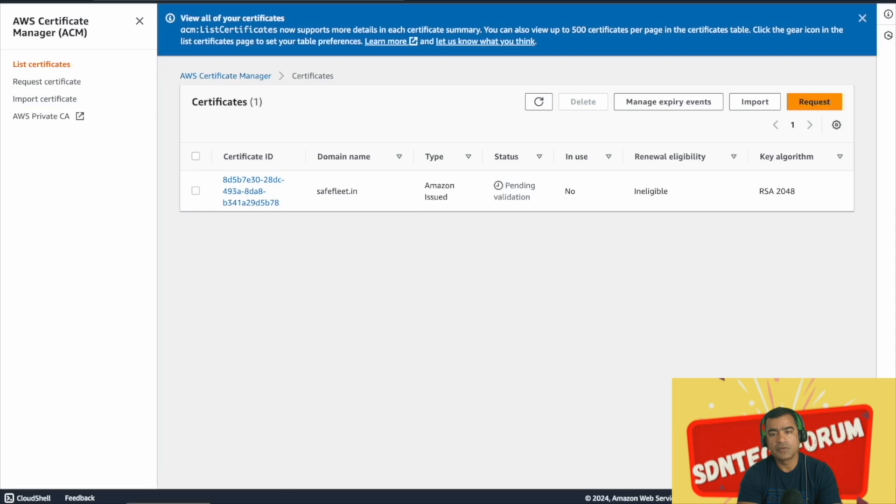
# Switch to the terminal, clear it, and write the reminder "check back in some time" at the prompt
pyautogui.click(136, 503)
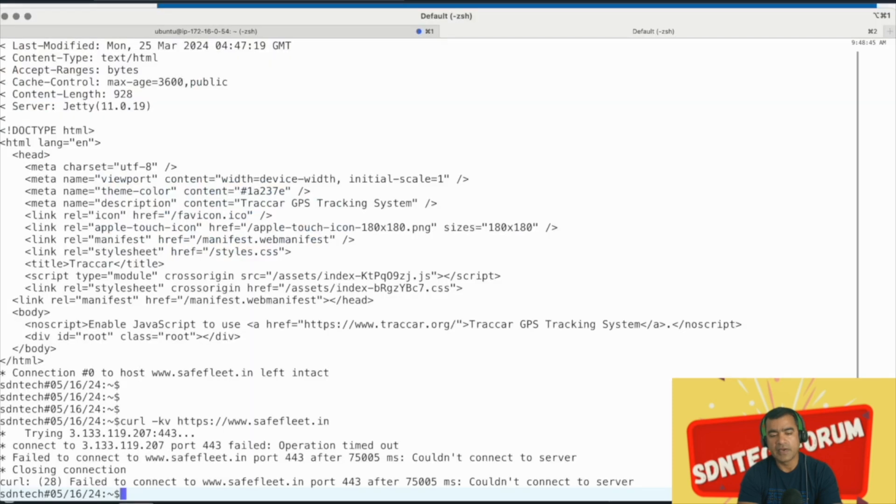
pyautogui.write('clear')
pyautogui.press('Return')
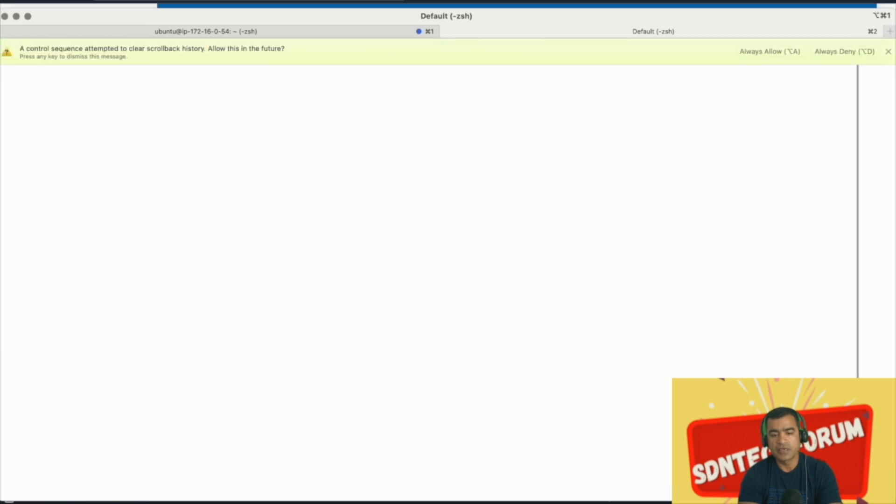
pyautogui.write('check ')
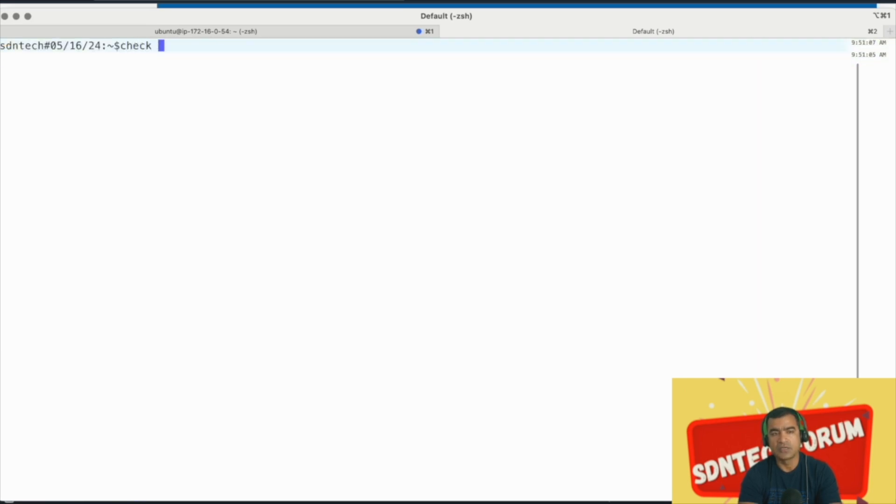
pyautogui.write('back in some')
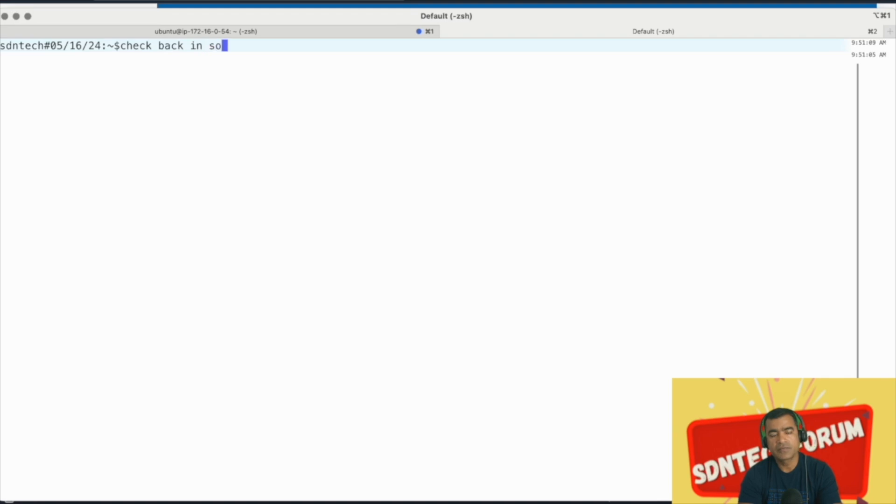
pyautogui.write('time')
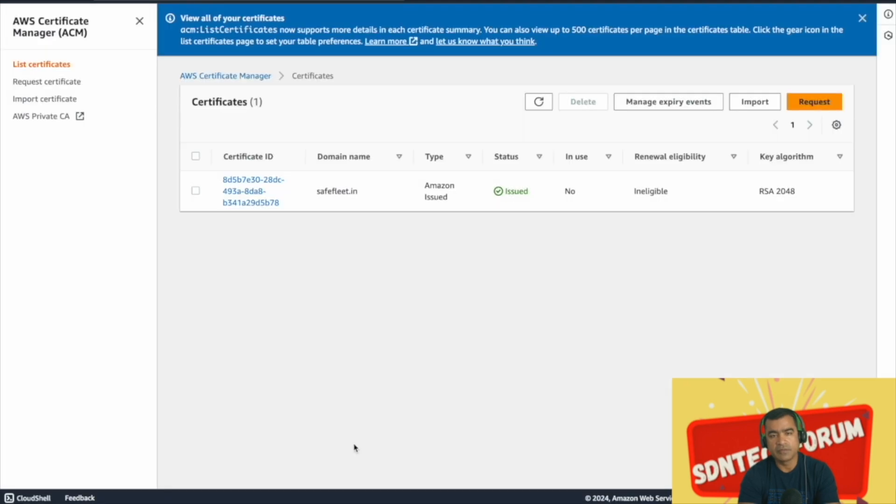
# Open the safefleet.in certificate from the certificate list and review its status, domain validation, and issue and expiry dates
pyautogui.click(257, 196)
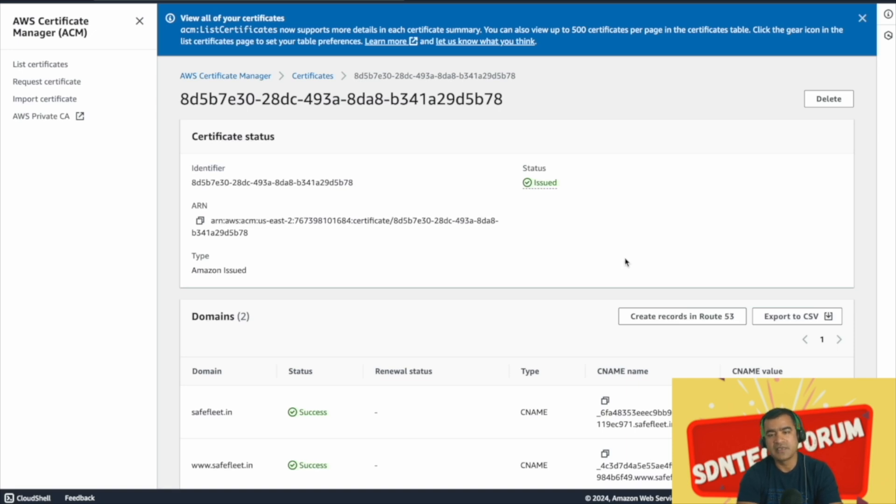
pyautogui.scroll(-5, 626, 261)
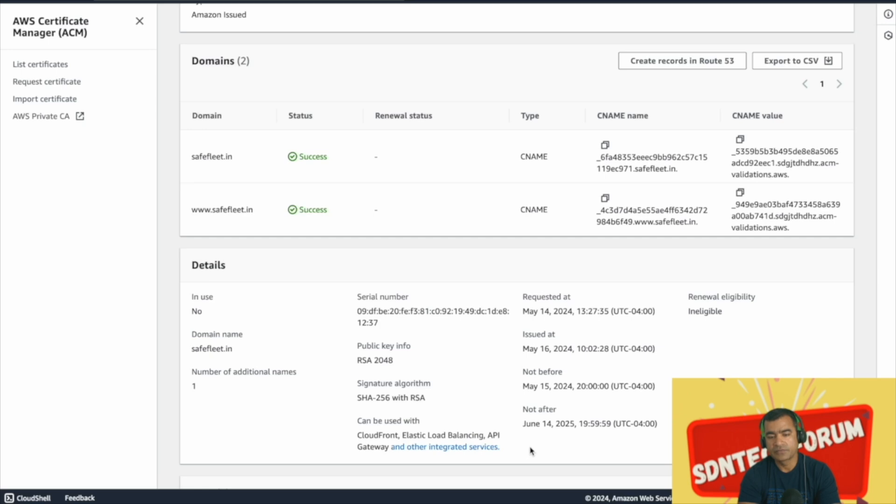
# Examine the issued safefleet.in certificate's status information, domain validation, details, and tags
pyautogui.scroll(5, 568, 412)
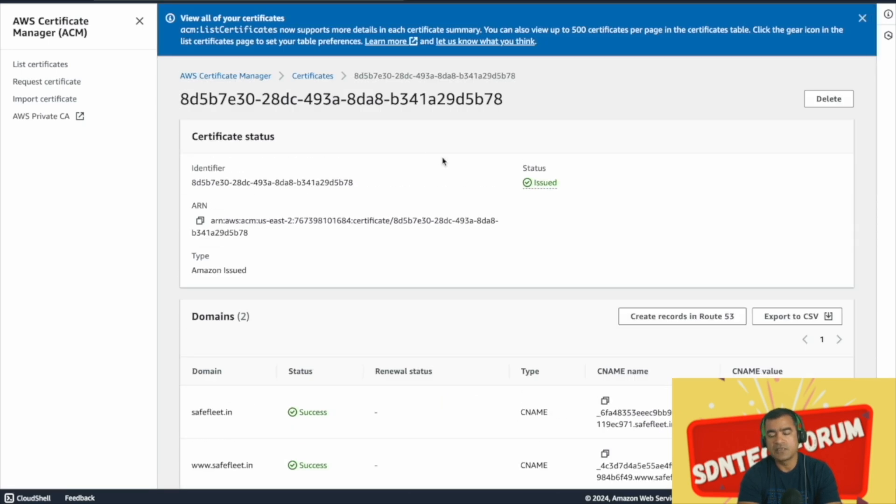
pyautogui.click(550, 191)
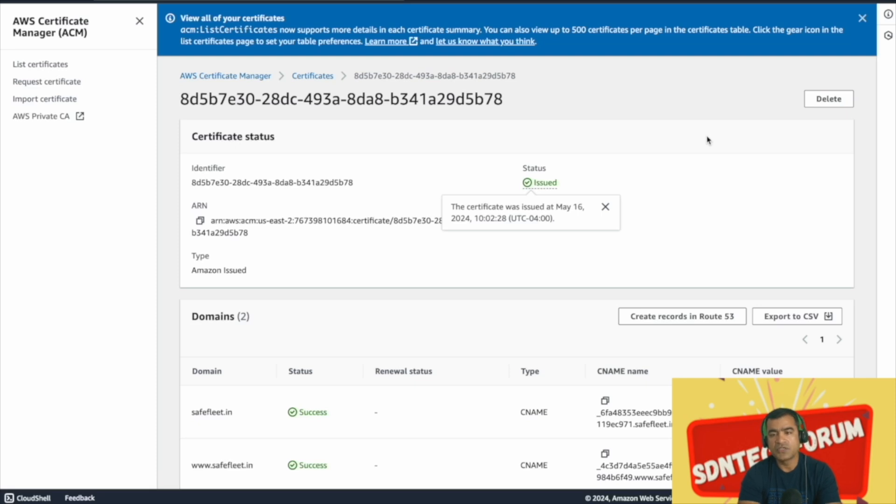
pyautogui.scroll(-2, 707, 139)
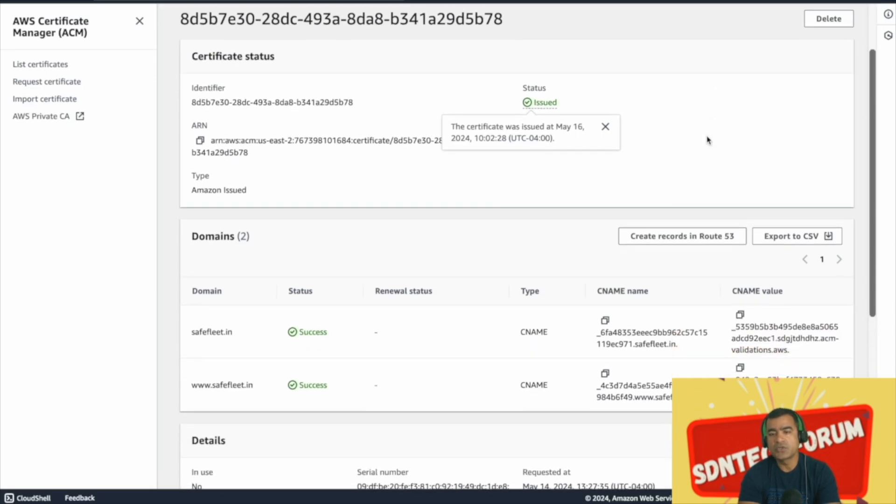
pyautogui.scroll(-2, 707, 140)
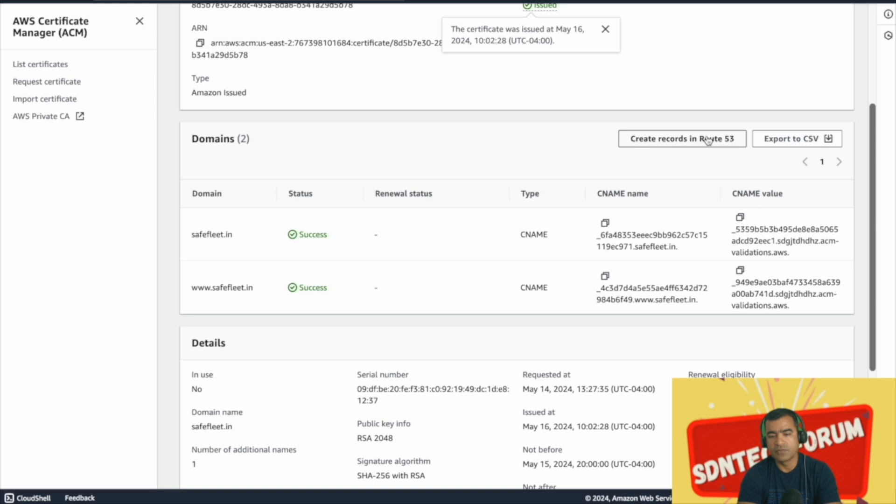
pyautogui.scroll(-2, 707, 140)
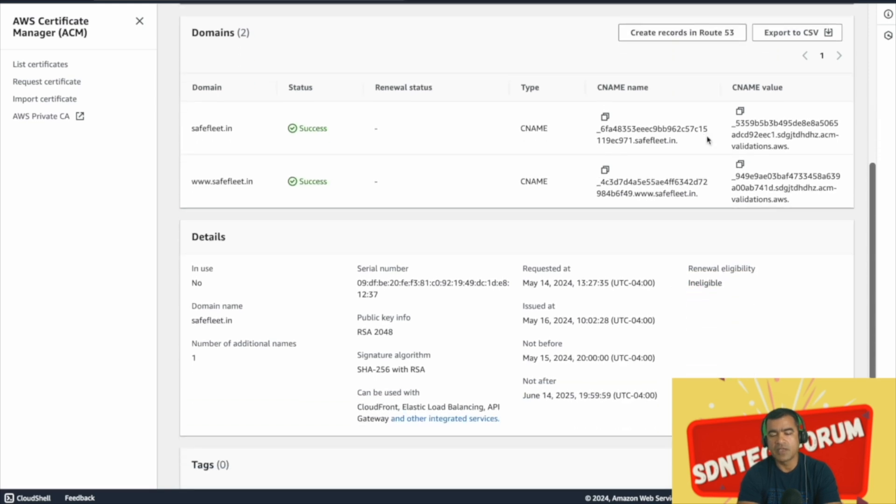
pyautogui.scroll(-2, 707, 140)
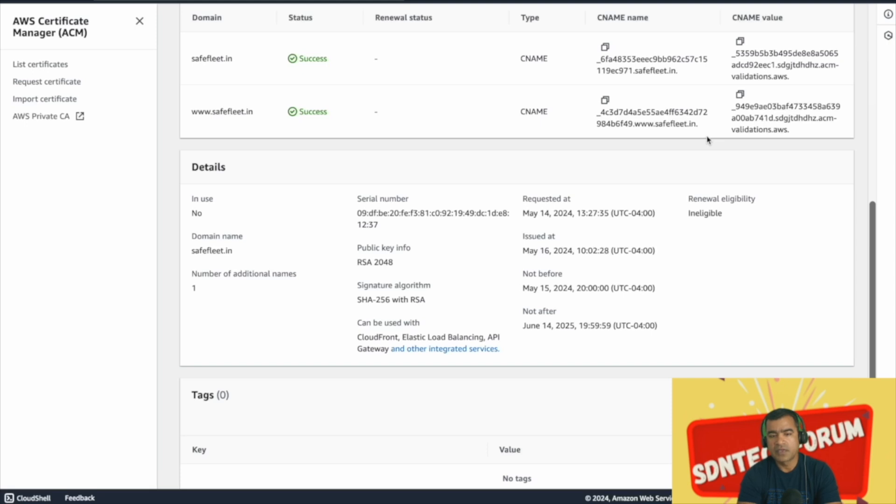
pyautogui.scroll(-1, 707, 140)
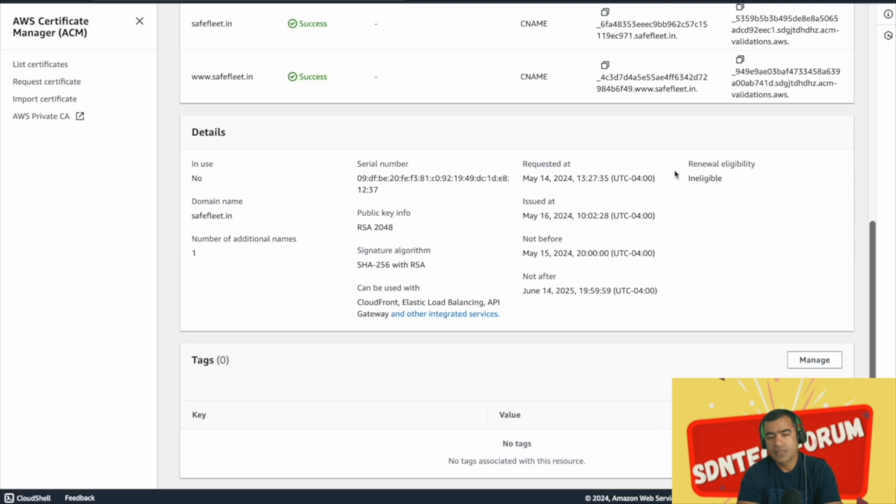
pyautogui.scroll(11, 675, 174)
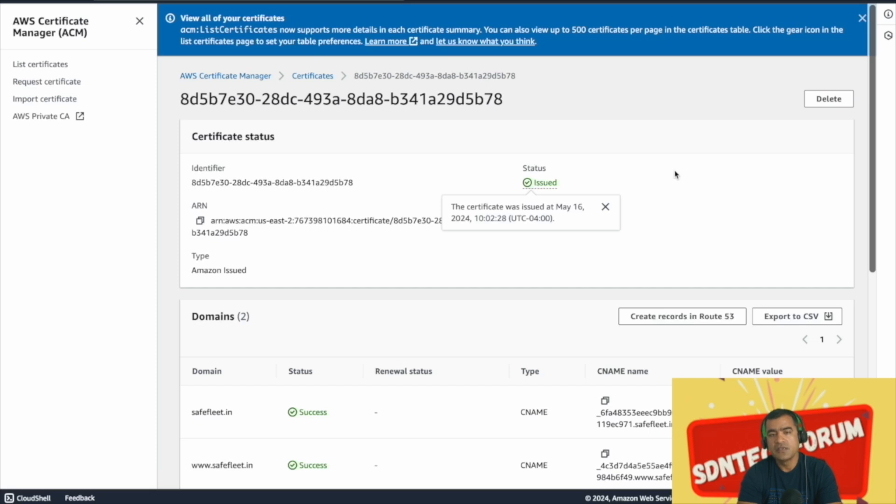
pyautogui.click(677, 171)
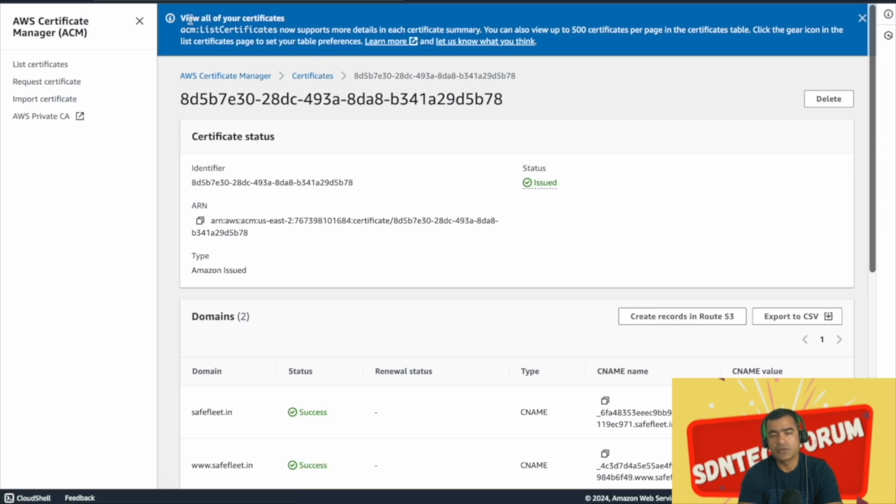
# Return to the certificate list, look at the certificate import form, and go back to the list
pyautogui.moveTo(181, 17); pyautogui.dragTo(224, 26)
pyautogui.click(292, 19)
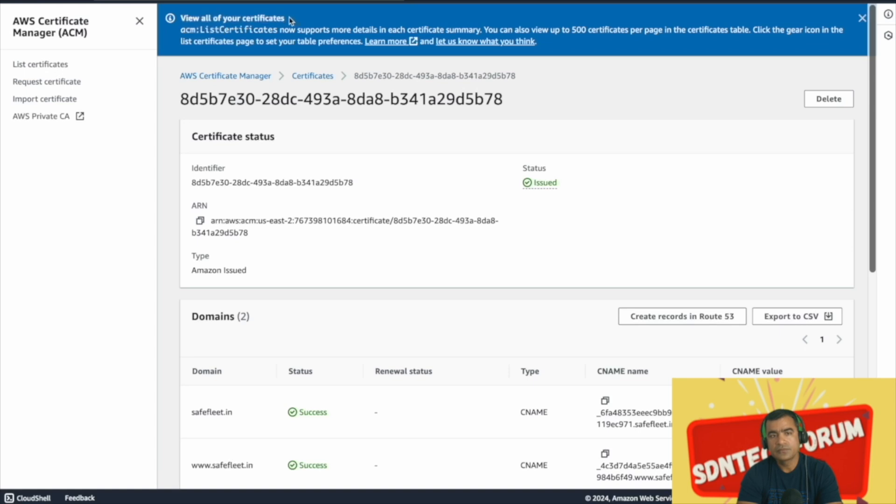
pyautogui.click(328, 77)
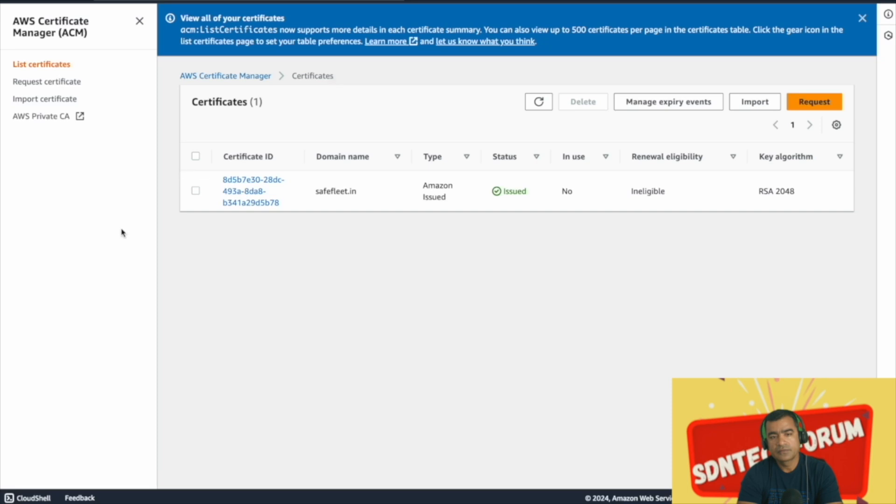
pyautogui.click(196, 191)
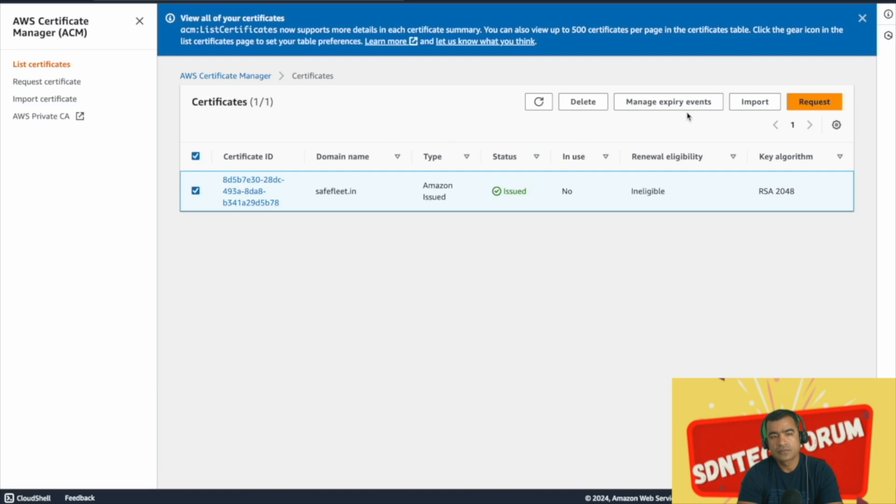
pyautogui.click(766, 106)
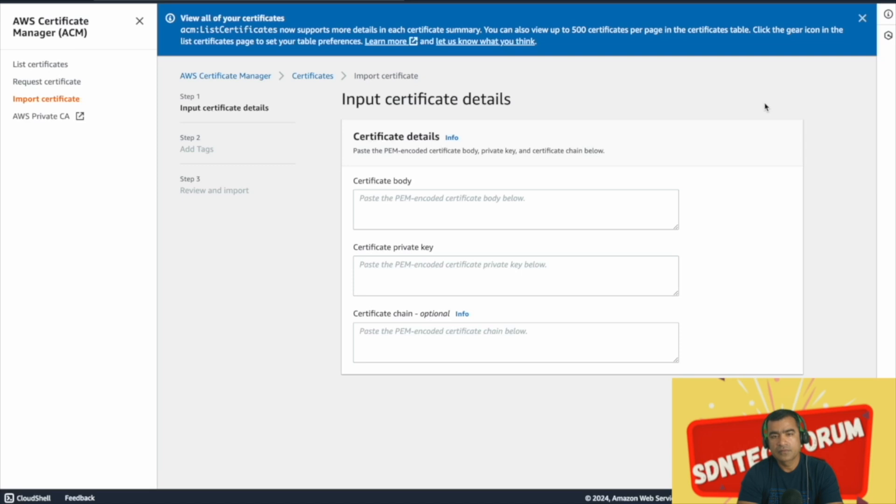
pyautogui.click(323, 77)
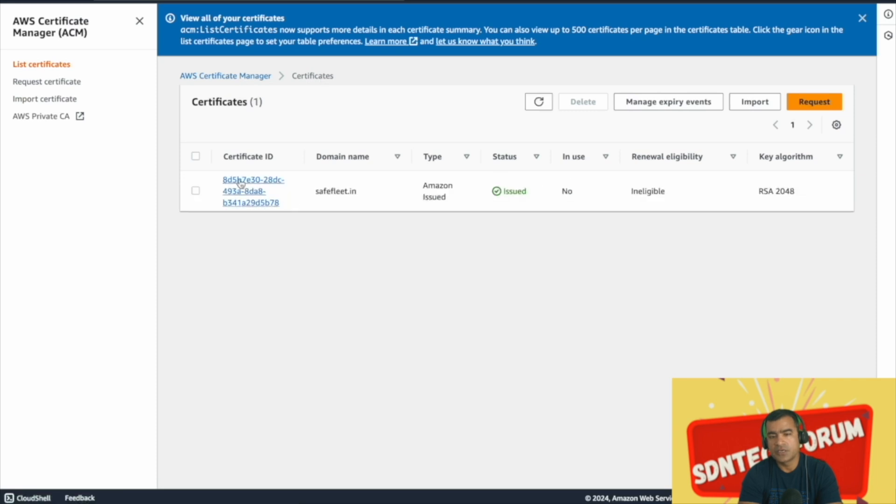
# Reopen the safefleet.in certificate and review which AWS services it can be used with
pyautogui.click(241, 183)
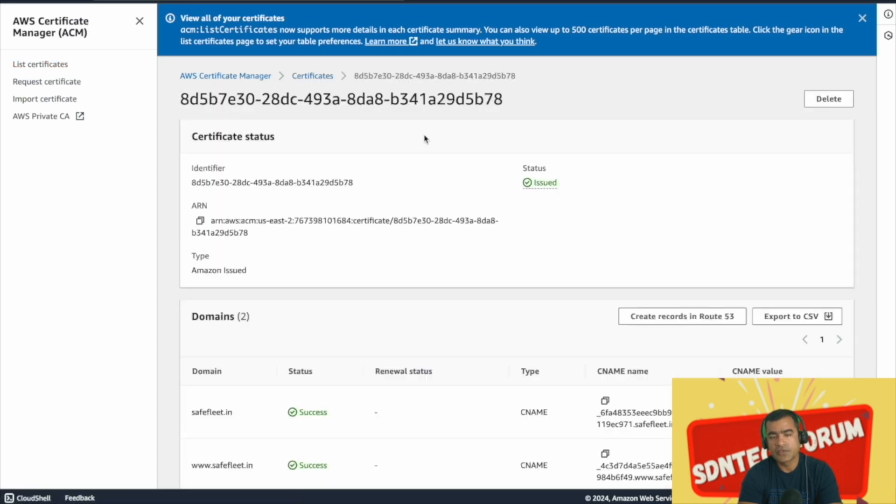
pyautogui.scroll(-2, 621, 126)
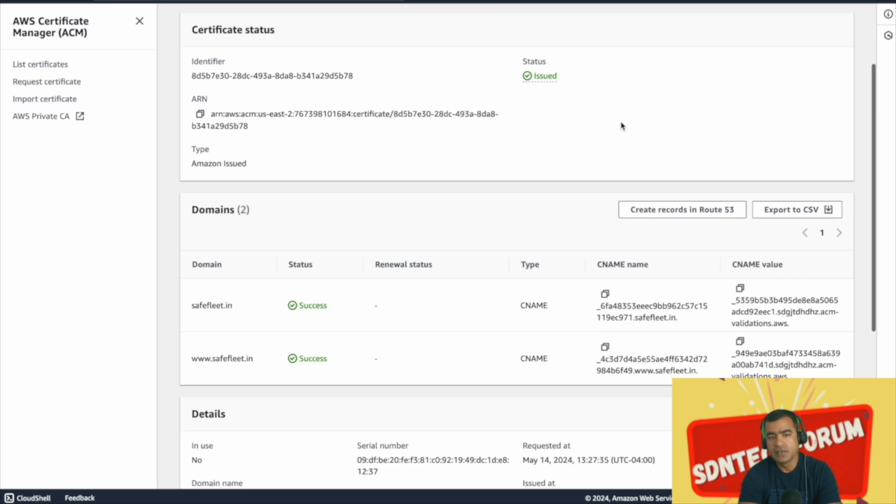
pyautogui.scroll(-6, 621, 126)
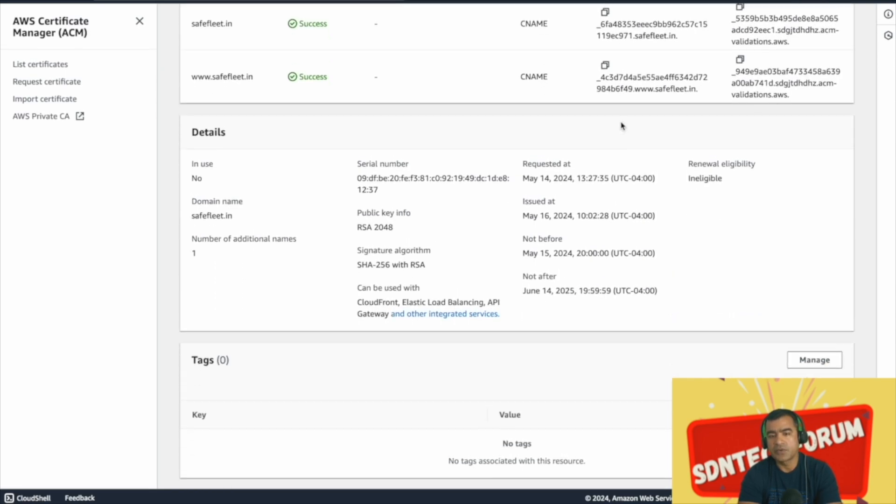
pyautogui.scroll(8, 622, 126)
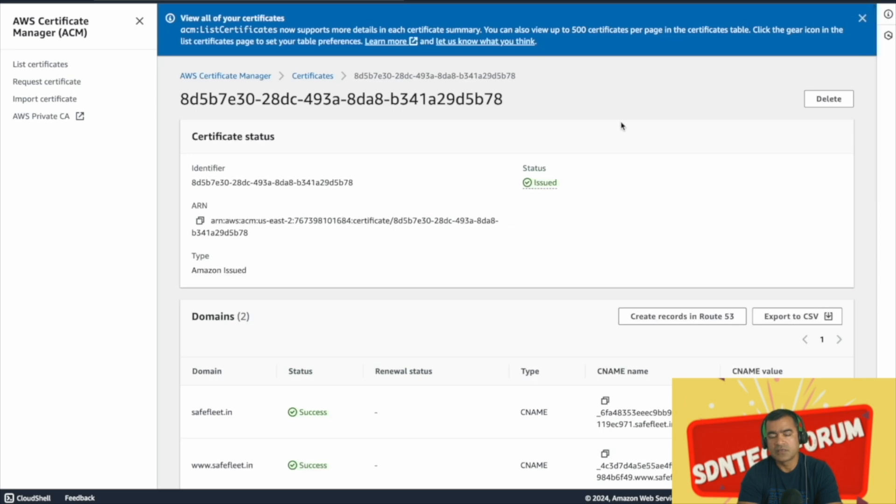
pyautogui.scroll(-8, 621, 126)
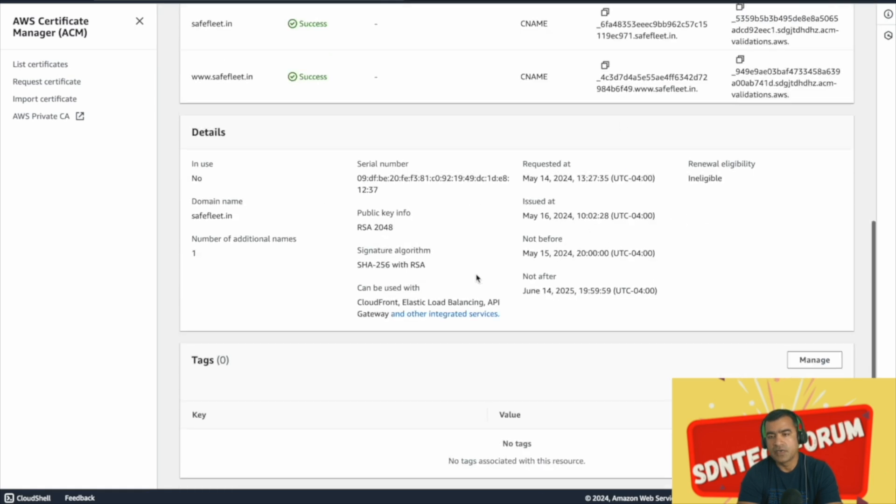
# Open the documentation on services integrated with ACM and read through the supported services
pyautogui.click(445, 314)
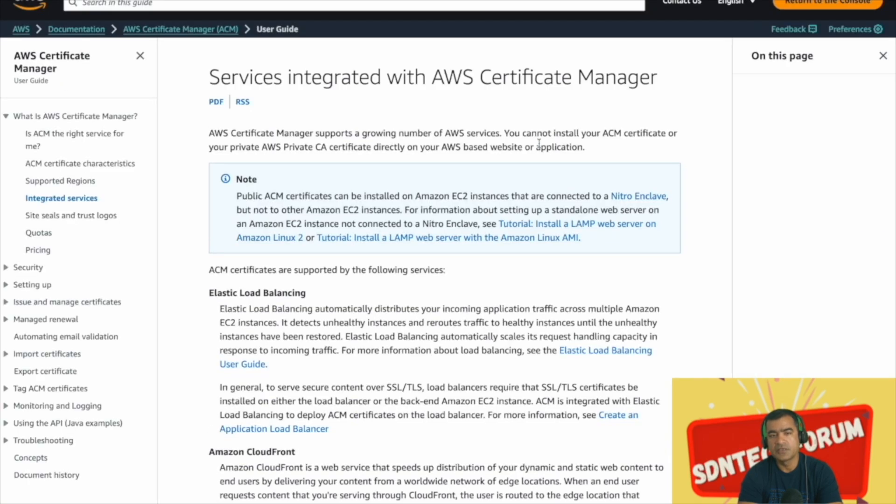
pyautogui.scroll(-5, 539, 143)
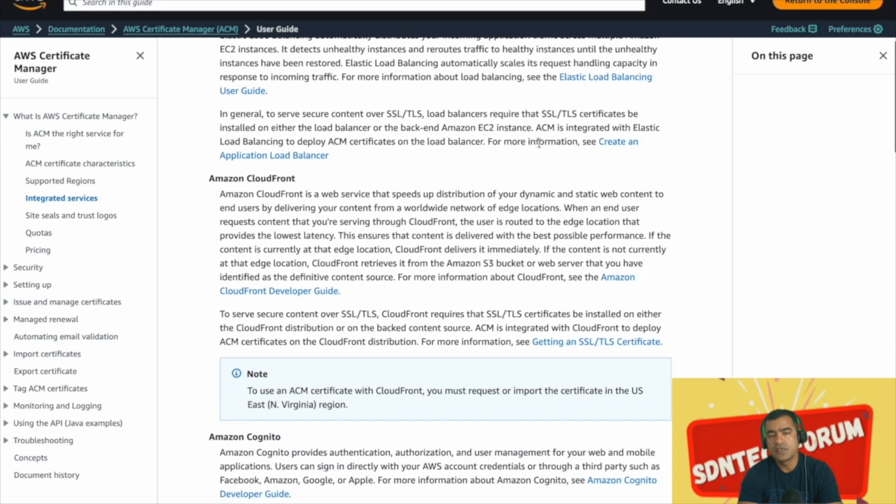
pyautogui.scroll(-6, 539, 143)
pyautogui.scroll(-6, 540, 147)
pyautogui.scroll(-6, 539, 147)
pyautogui.scroll(-8, 539, 143)
pyautogui.scroll(-3, 540, 148)
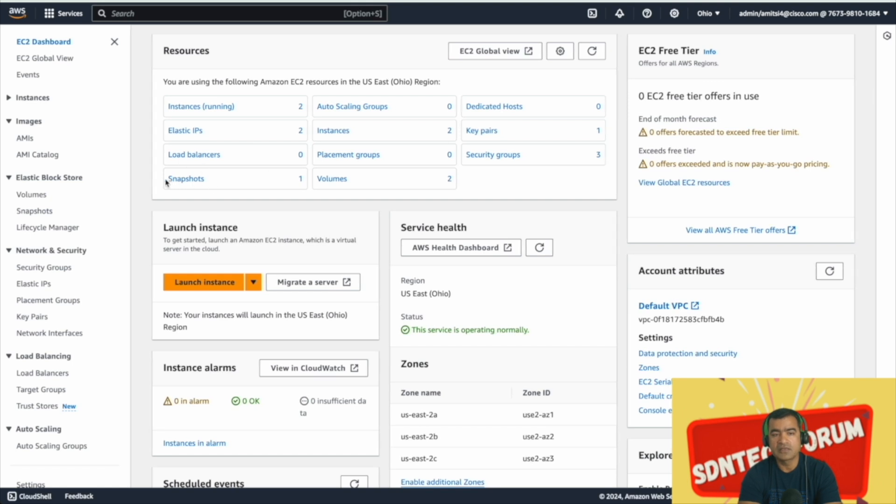
# From the EC2 load balancers list, start creating an Application Load Balancer named CVF-ALB
pyautogui.scroll(-1, 112, 199)
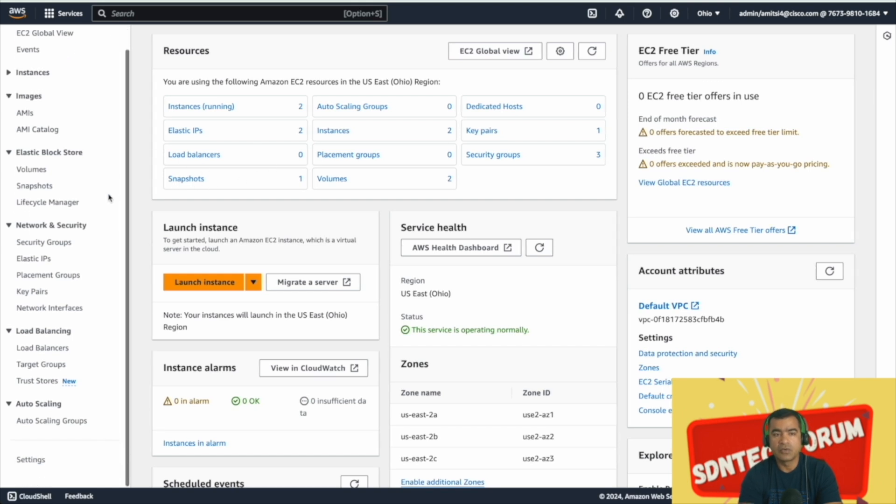
pyautogui.click(35, 354)
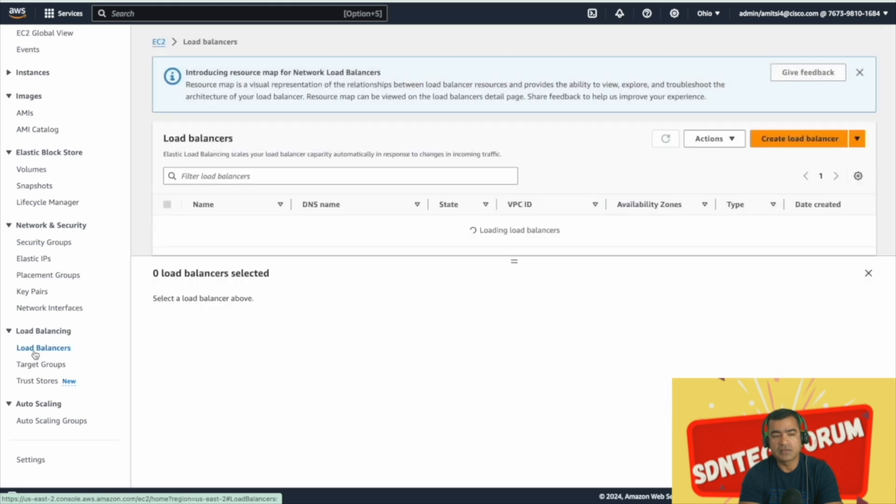
pyautogui.click(856, 139)
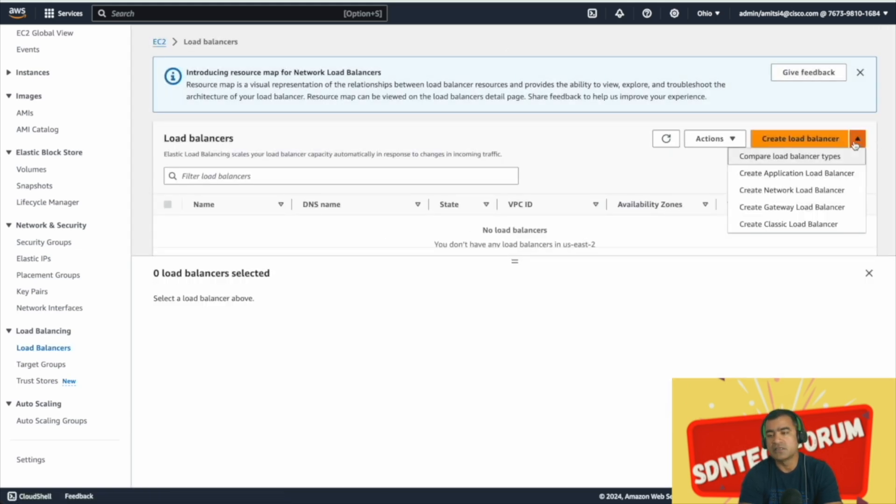
pyautogui.click(823, 174)
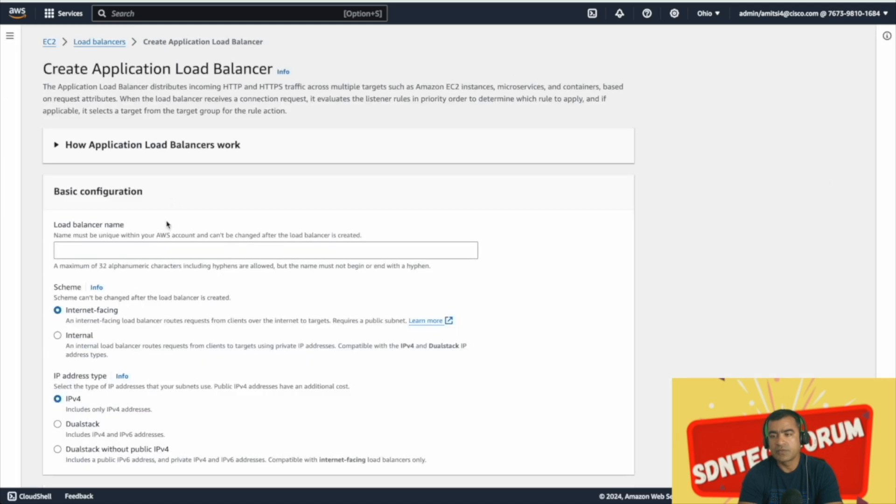
pyautogui.click(148, 243)
pyautogui.write('CVF-ALB')
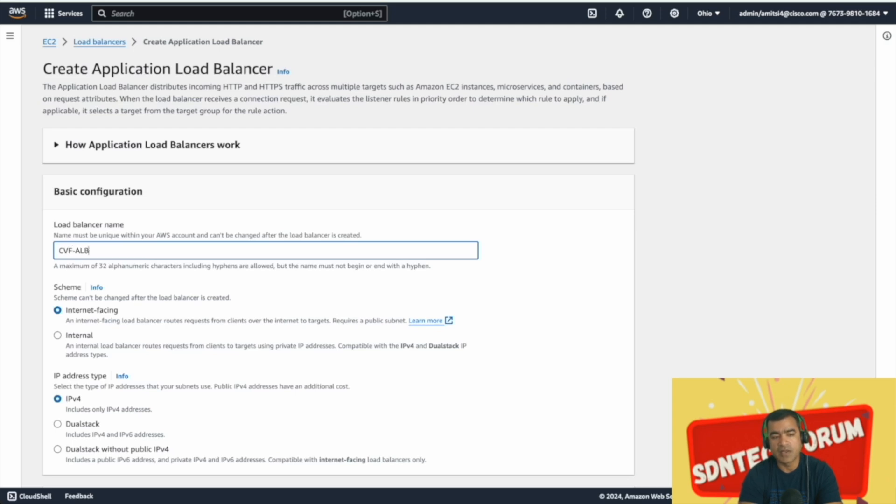
# Set the load balancer's VPC to cvd-cloud-vpc in the network mapping
pyautogui.scroll(-2, 189, 234)
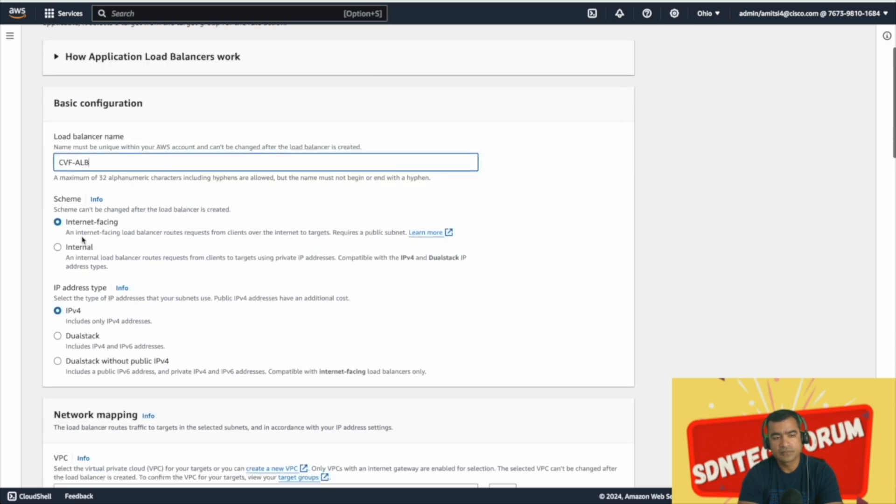
pyautogui.scroll(-2, 289, 271)
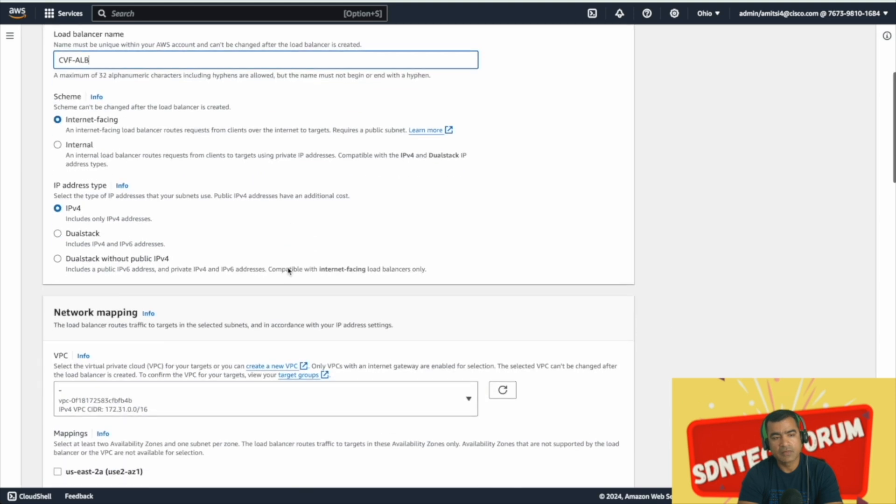
pyautogui.scroll(-2, 289, 271)
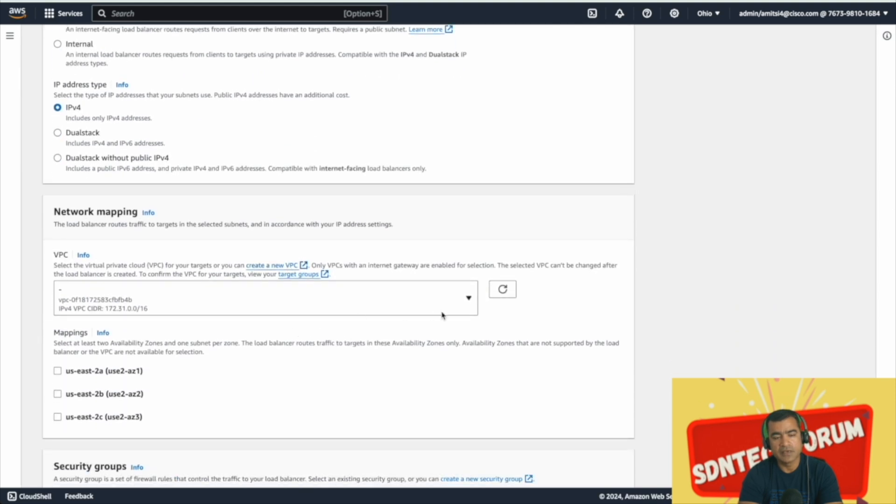
pyautogui.click(469, 302)
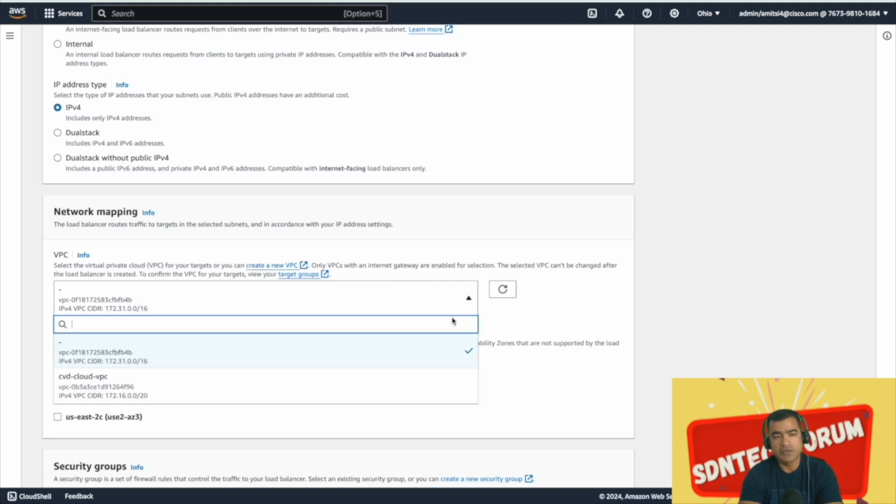
pyautogui.click(412, 386)
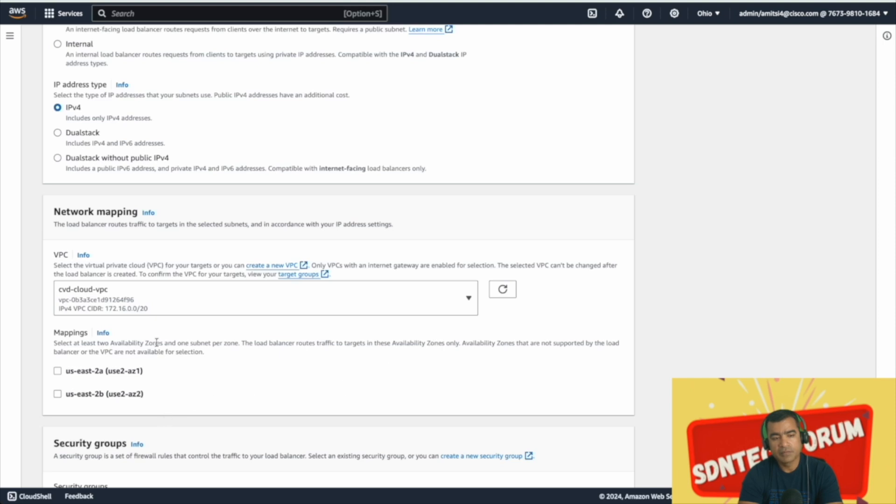
# Enable the availability zones us-east-2a (use2-az1) and us-east-2b (use2-az2) in the load balancer's mappings
pyautogui.click(58, 371)
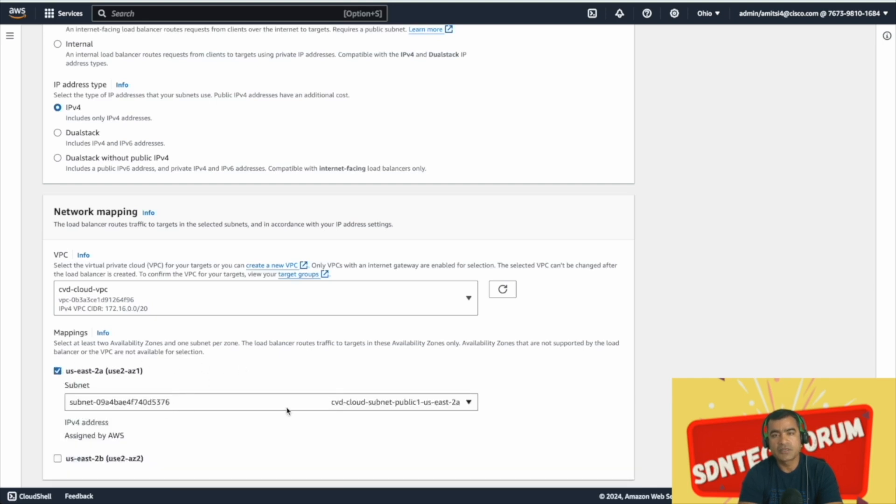
pyautogui.scroll(-1, 268, 382)
pyautogui.scroll(-1, 267, 382)
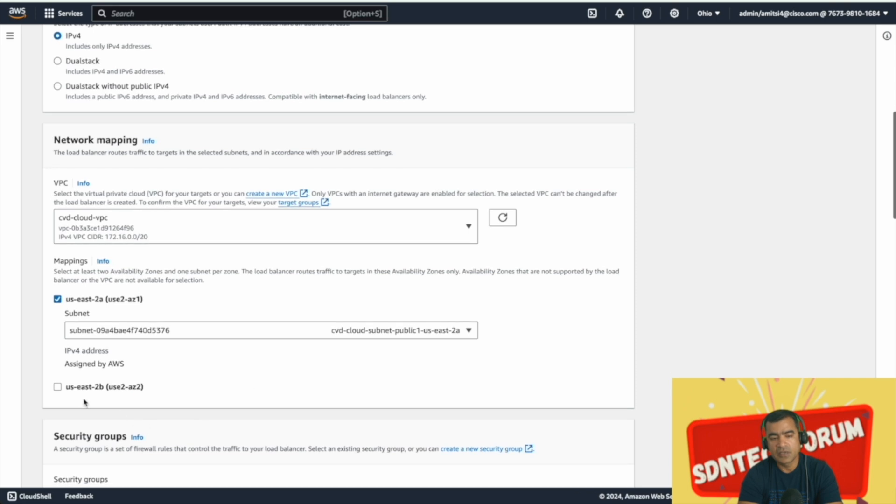
pyautogui.click(57, 386)
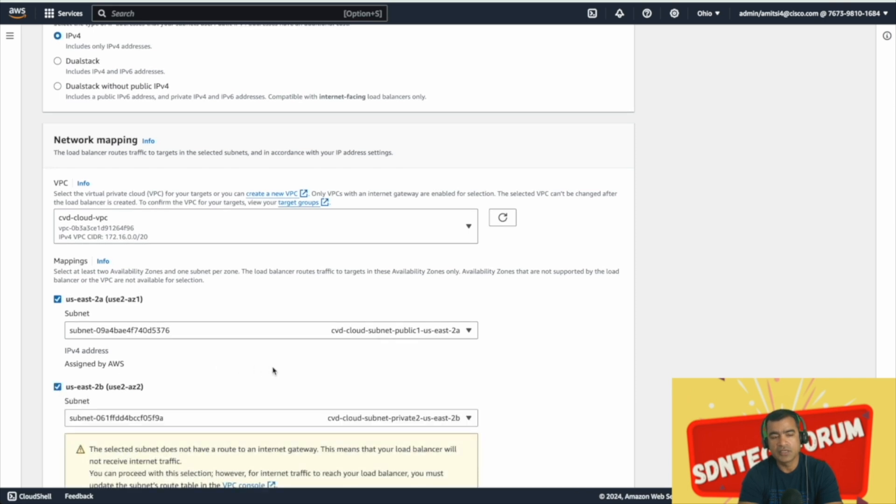
# Change the us-east-2b mapping's subnet to cvd-cloud-subnet-public2-us-east-2b
pyautogui.scroll(-1, 274, 370)
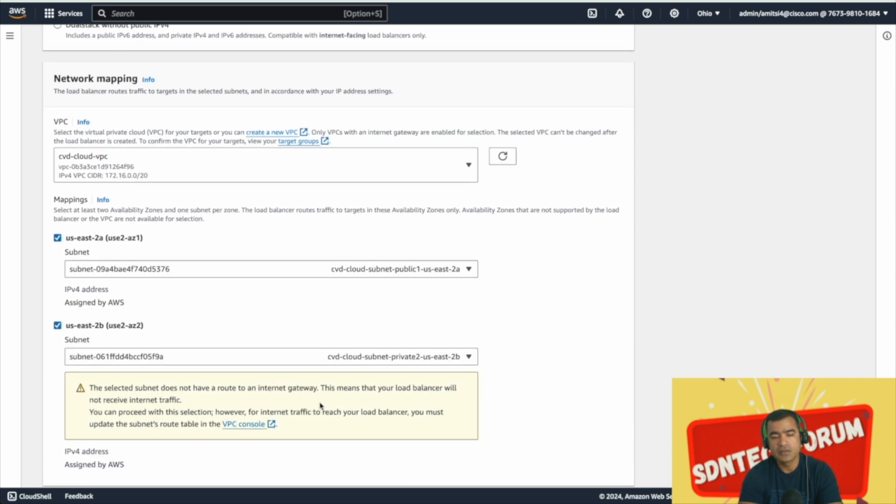
pyautogui.click(467, 358)
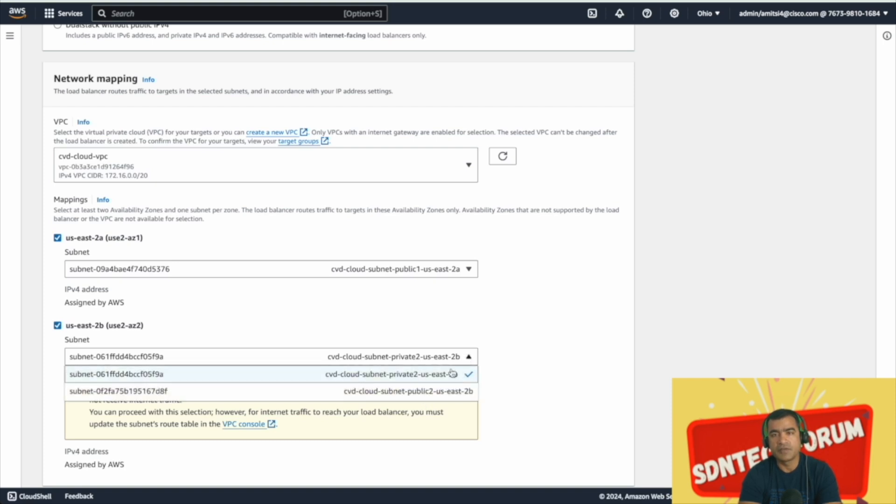
pyautogui.click(442, 393)
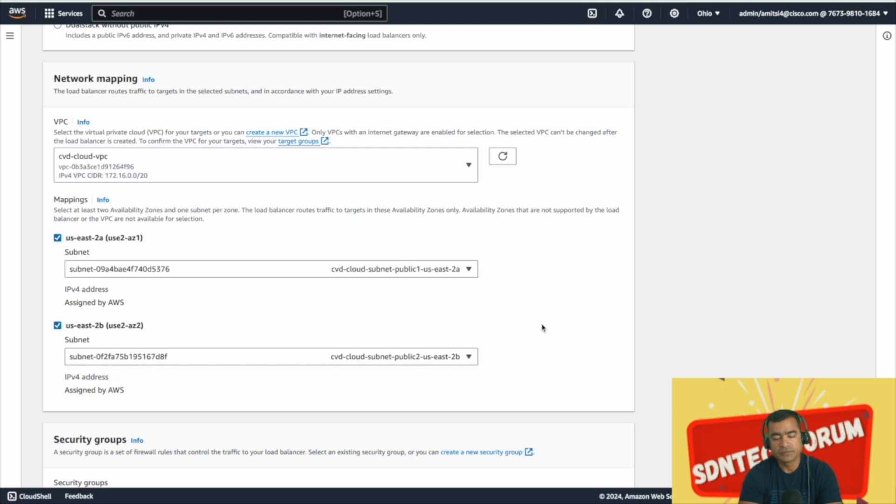
# Set the load balancer's listener protocol to HTTPS on port 443, keeping the default security group
pyautogui.scroll(-3, 542, 328)
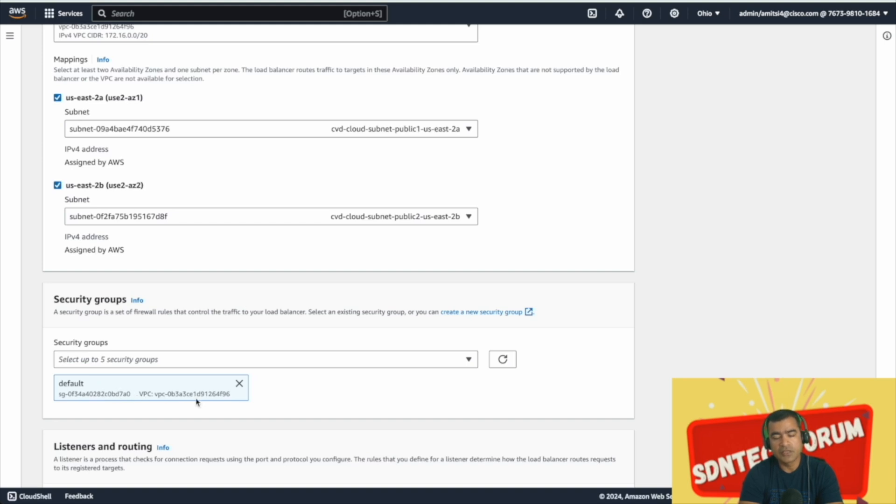
pyautogui.scroll(-2, 314, 397)
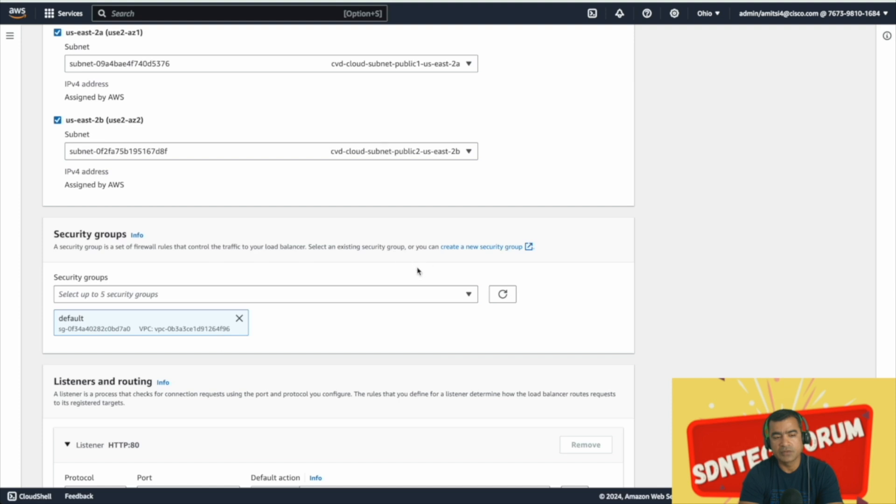
pyautogui.scroll(-5, 418, 268)
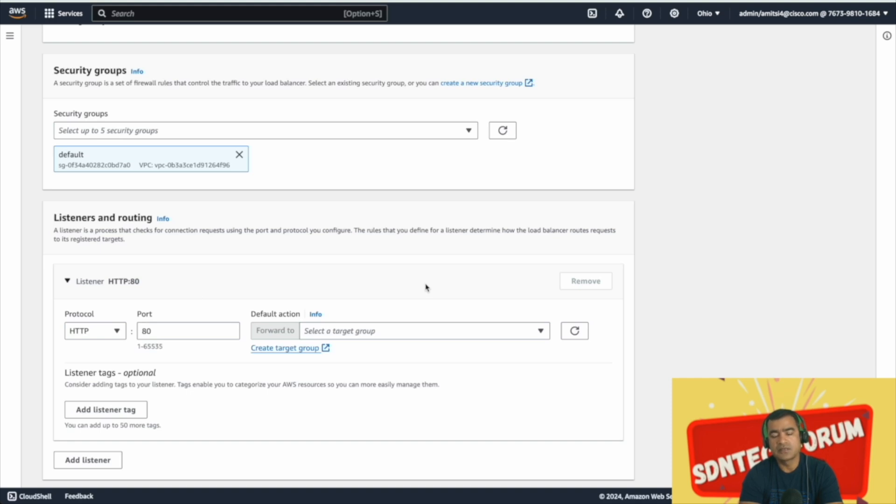
pyautogui.scroll(-3, 426, 288)
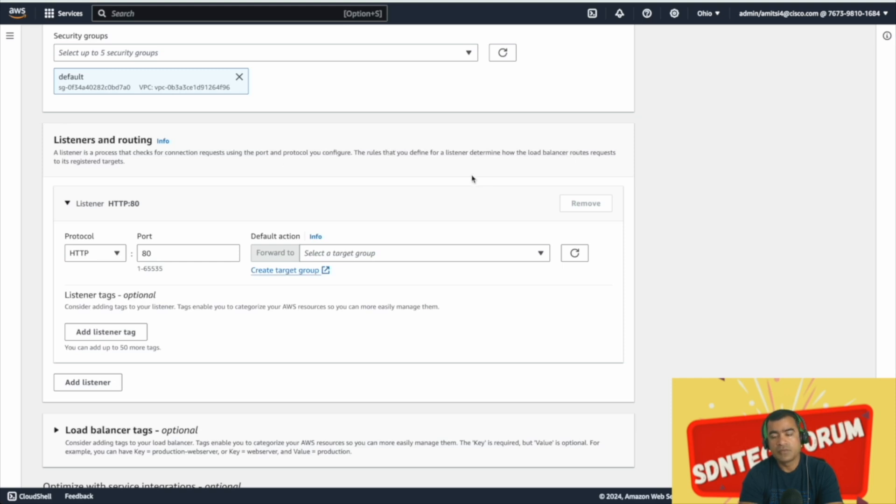
pyautogui.scroll(-1, 471, 179)
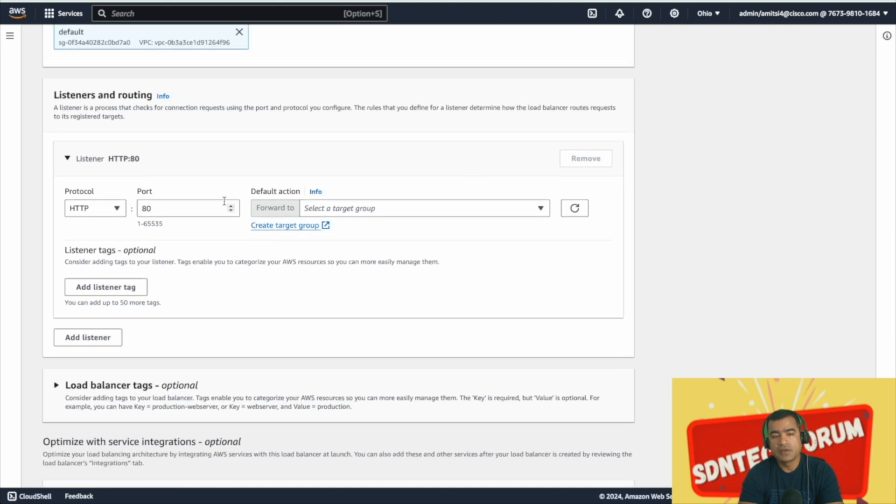
pyautogui.click(114, 208)
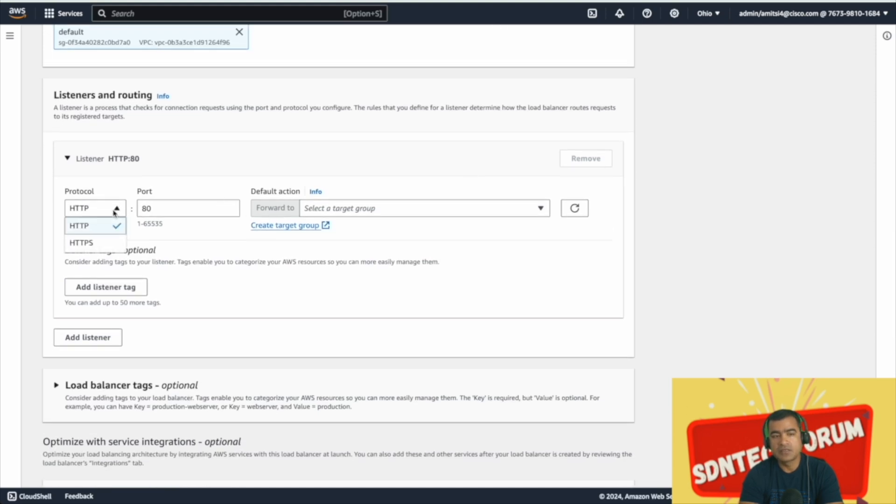
pyautogui.click(102, 244)
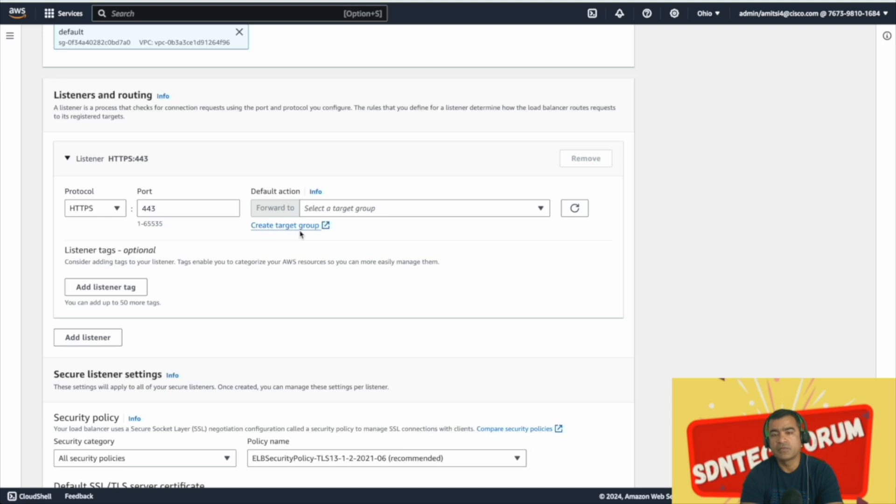
# Choose the safefleet.in certificate from ACM as the default SSL/TLS server certificate for the secure listener
pyautogui.scroll(-3, 300, 234)
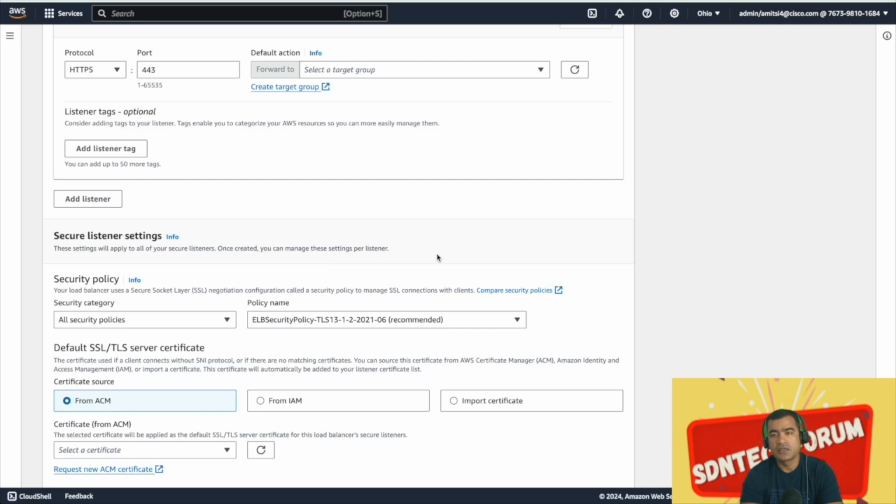
pyautogui.scroll(-5, 438, 257)
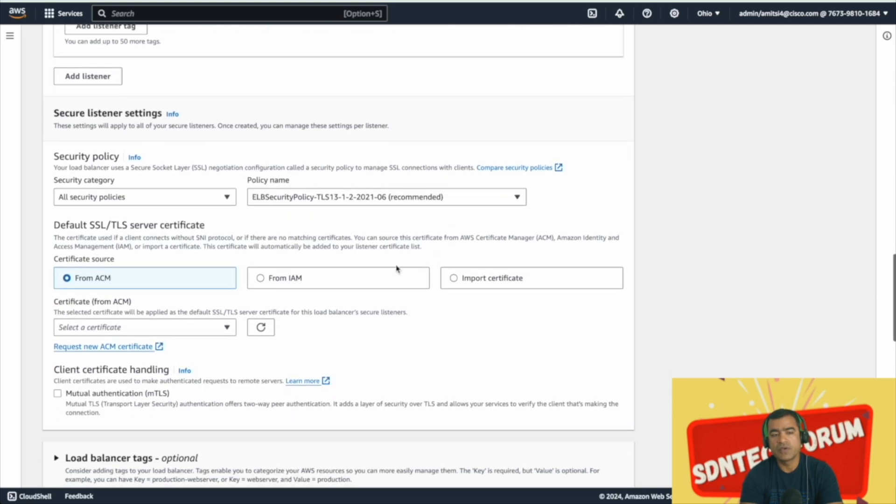
pyautogui.moveTo(75, 228); pyautogui.dragTo(110, 229)
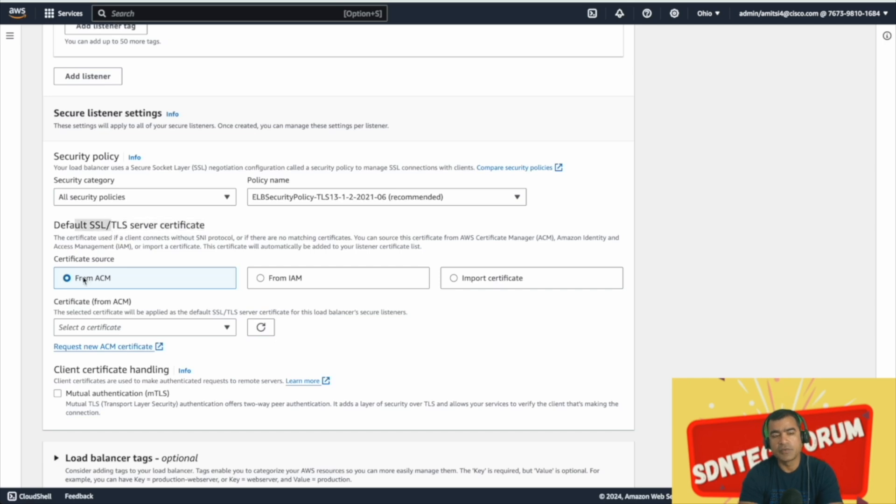
pyautogui.click(225, 329)
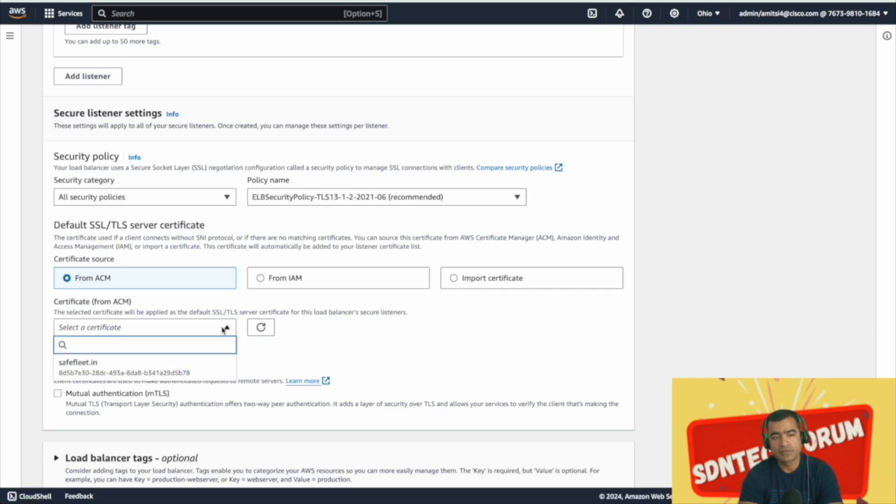
pyautogui.click(169, 374)
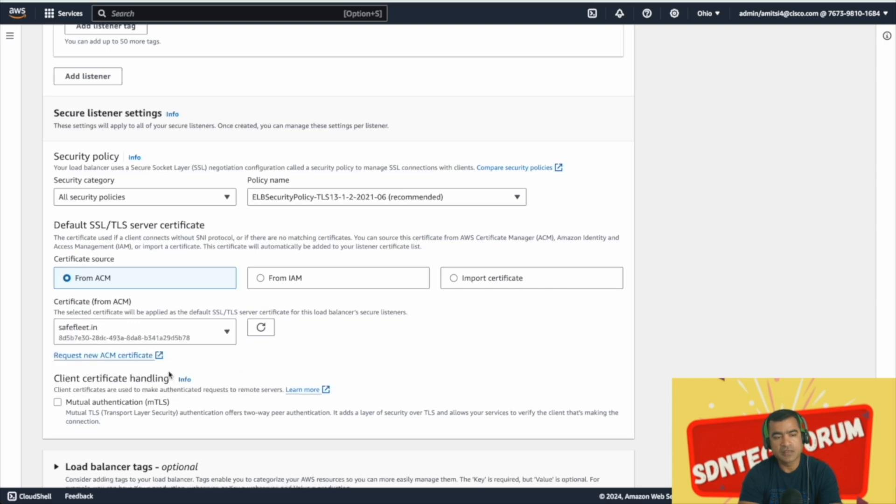
# Review the client certificate handling, optional service integrations and configuration summary of the new load balancer
pyautogui.scroll(-2, 344, 341)
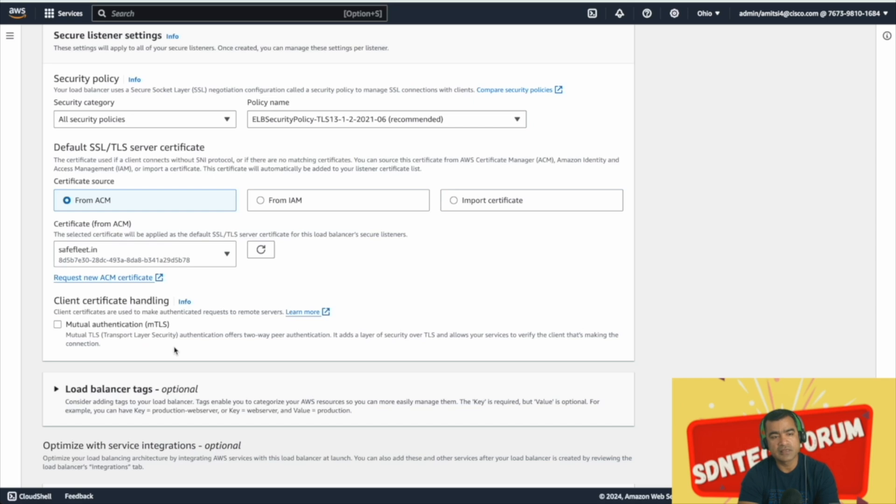
pyautogui.scroll(-3, 175, 350)
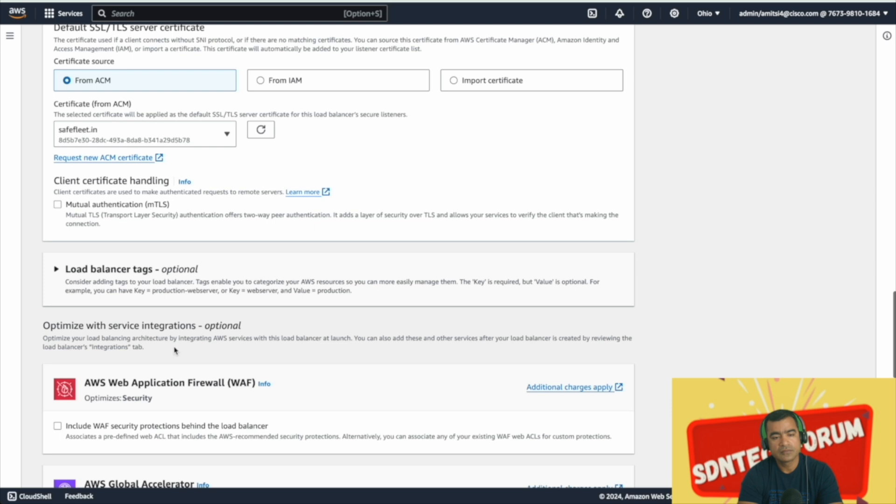
pyautogui.scroll(-2, 175, 350)
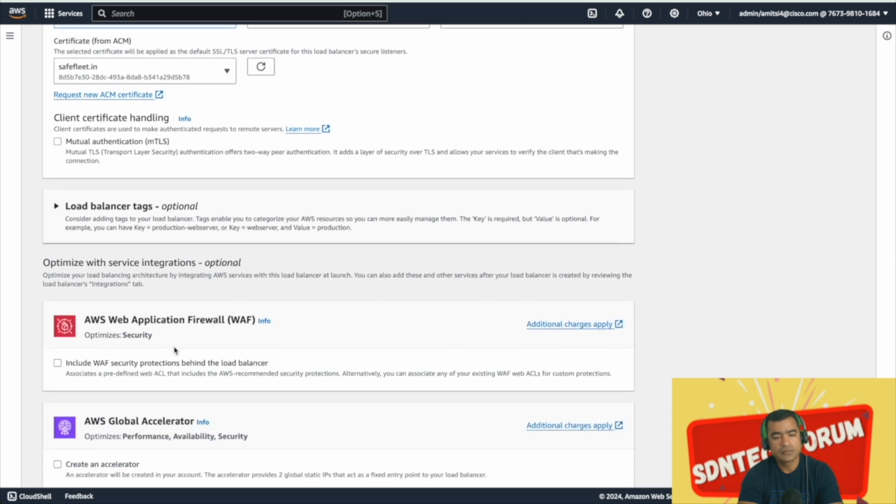
pyautogui.scroll(-2, 175, 350)
pyautogui.scroll(-2, 173, 346)
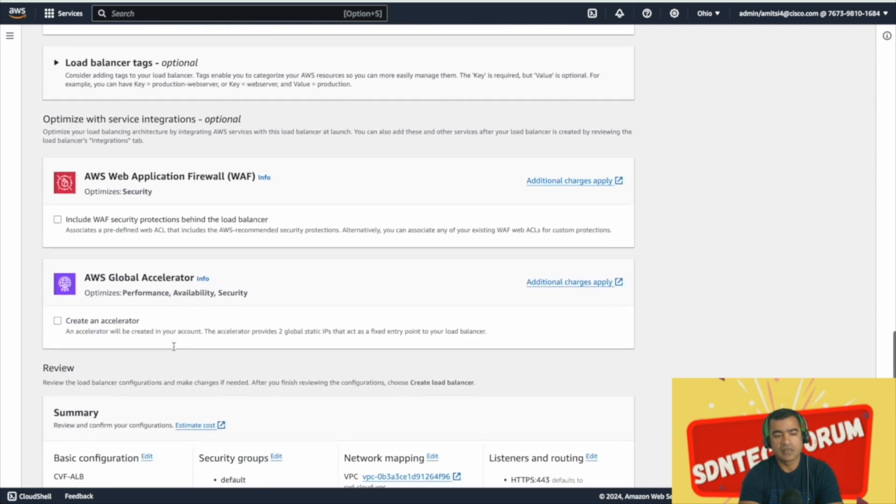
pyautogui.scroll(-2, 173, 346)
pyautogui.scroll(-2, 174, 349)
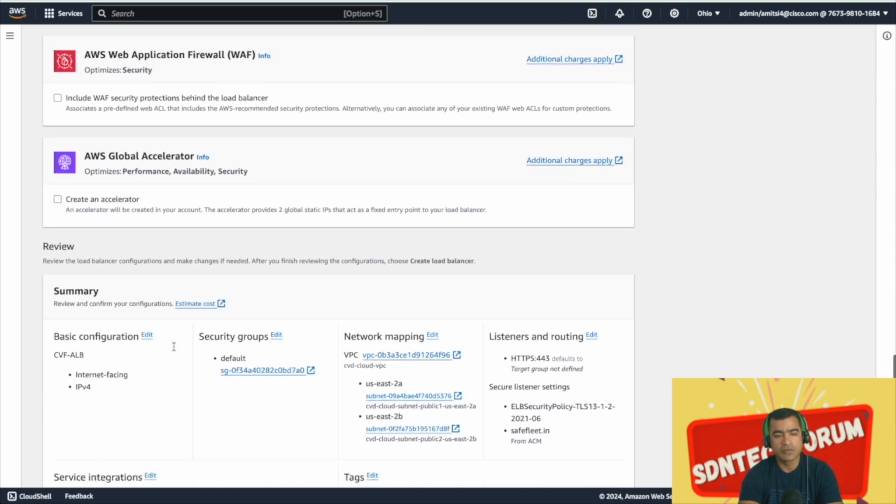
pyautogui.scroll(-2, 174, 350)
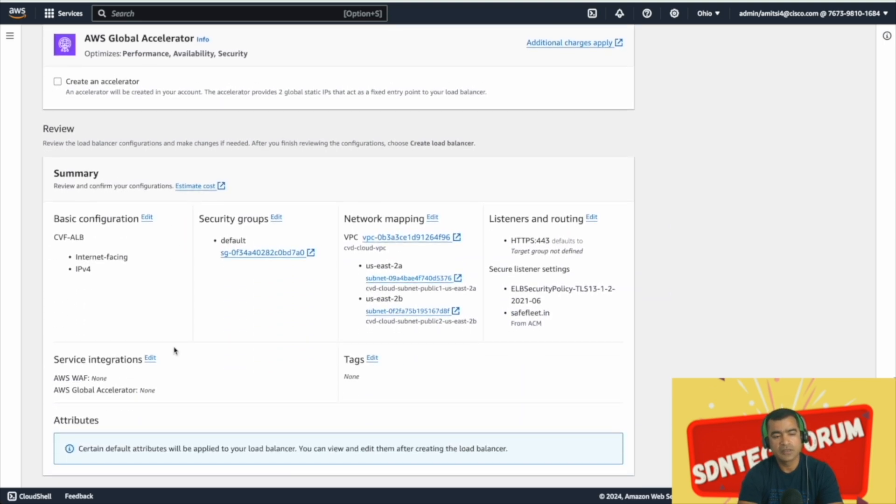
pyautogui.scroll(15, 174, 350)
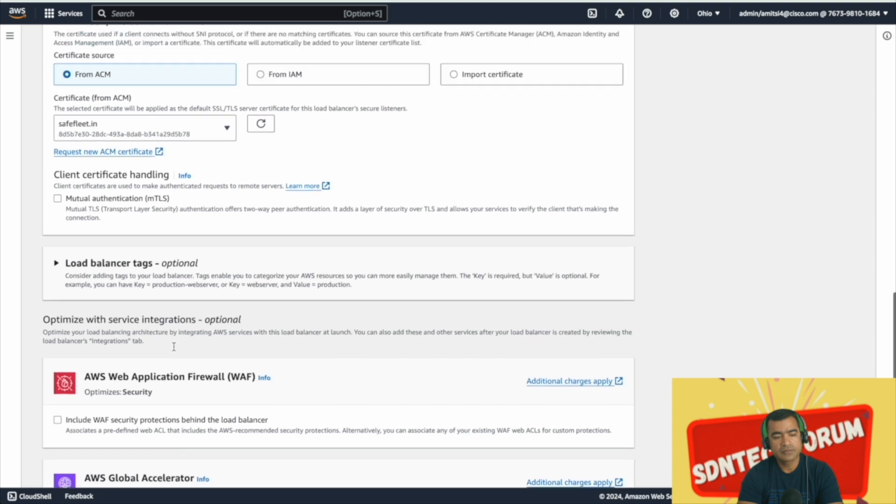
pyautogui.scroll(8, 174, 349)
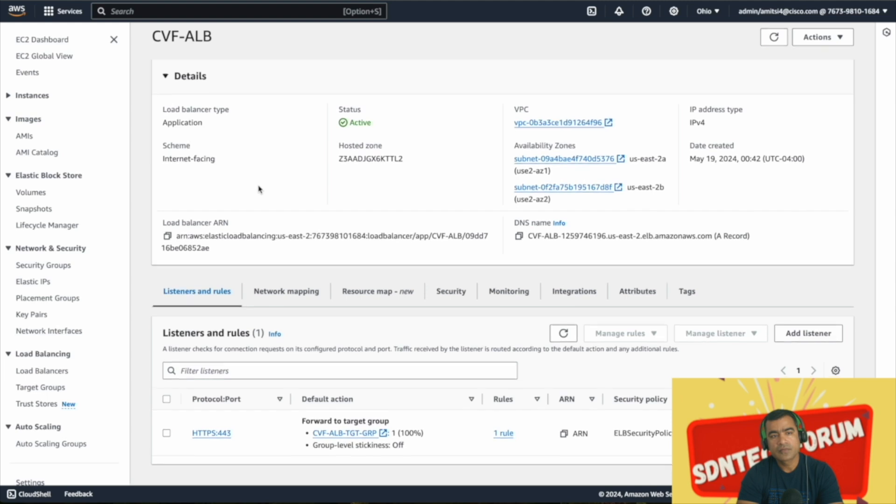
# Check the details and HTTPS:443 listener of CVF-ALB, and inspect the registered targets of its target group CVF-ALB-TGT-GRP
pyautogui.scroll(1, 259, 189)
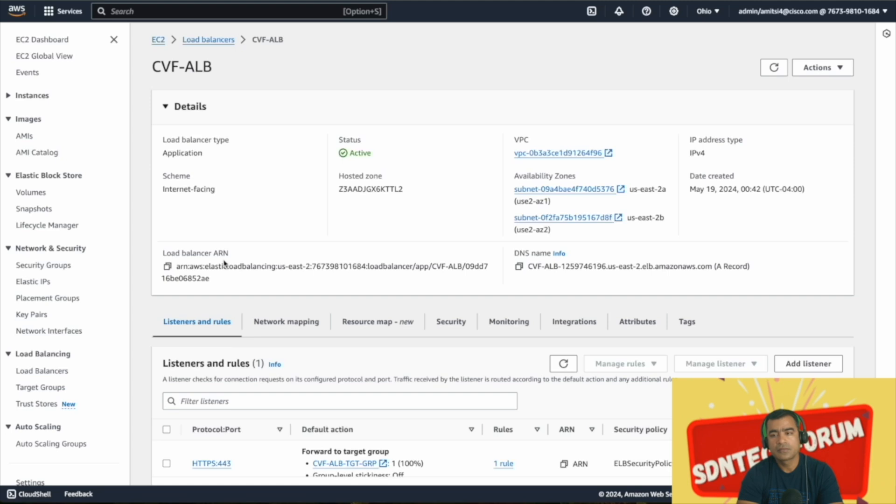
pyautogui.scroll(-1, 224, 262)
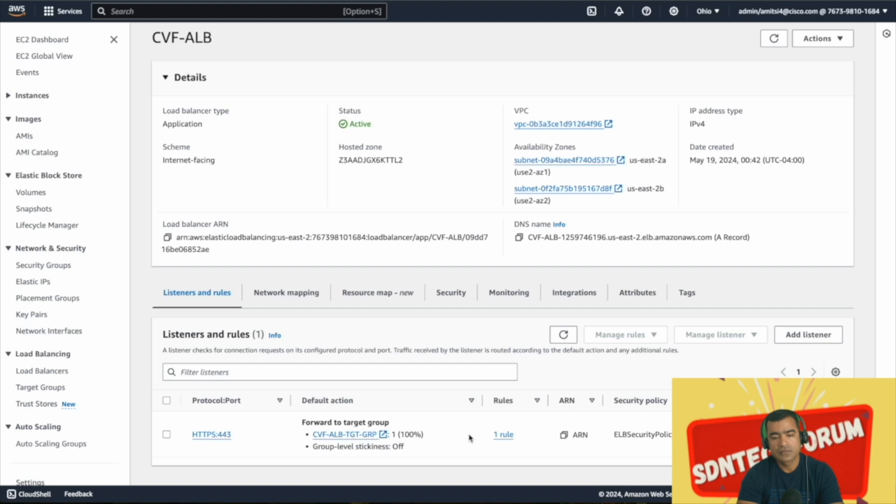
pyautogui.click(322, 435)
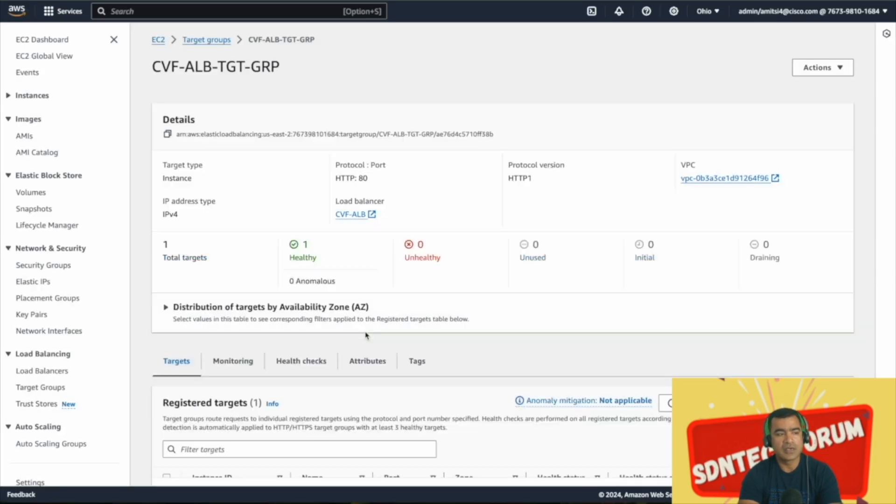
pyautogui.scroll(-2, 417, 357)
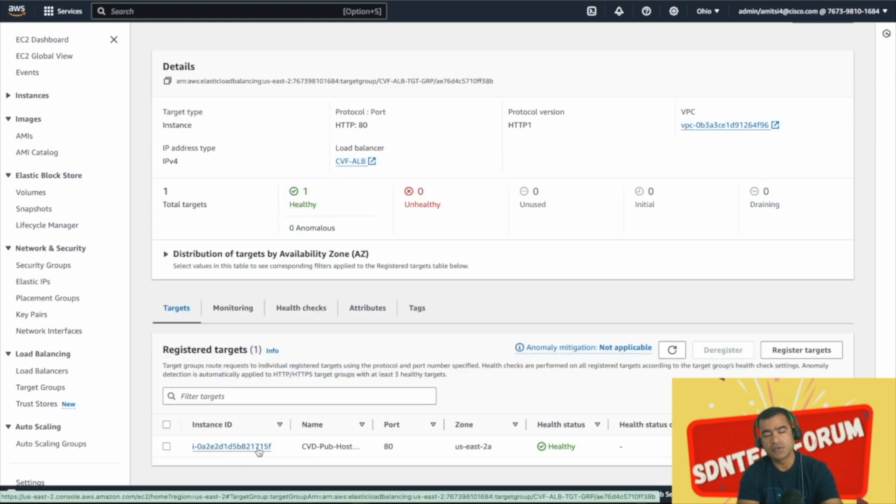
# Start registering targets for CVF-ALB-TGT-GRP and include the instance cvf-te-ent as pending on port 80
pyautogui.click(808, 350)
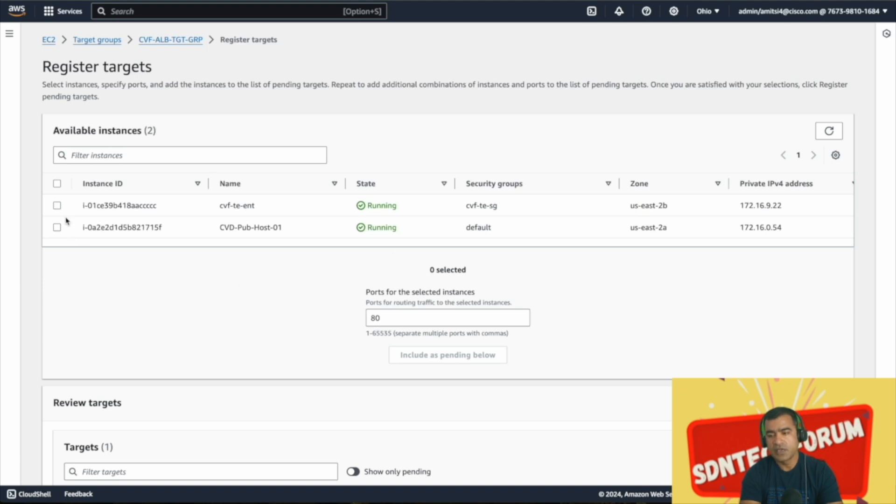
pyautogui.click(56, 205)
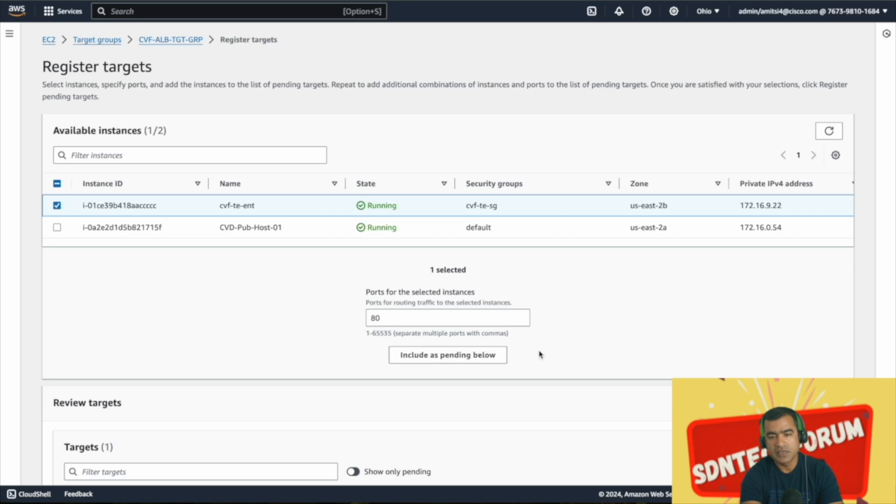
pyautogui.scroll(-3, 540, 355)
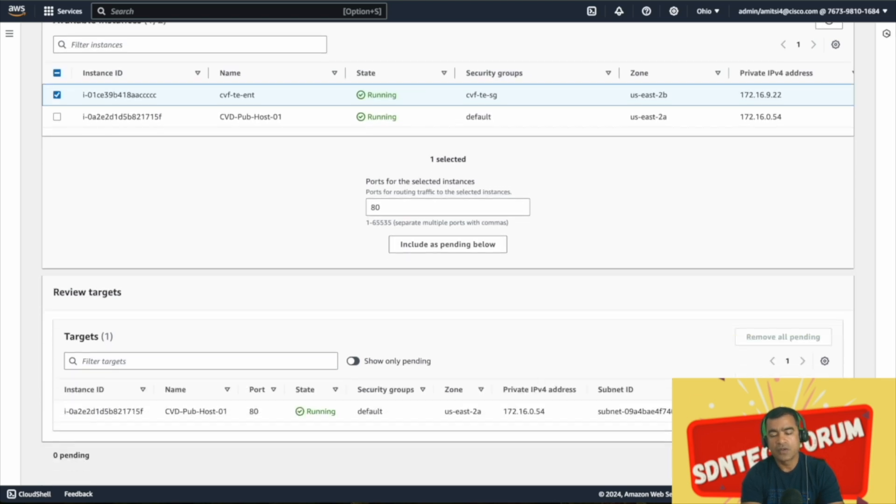
pyautogui.click(476, 245)
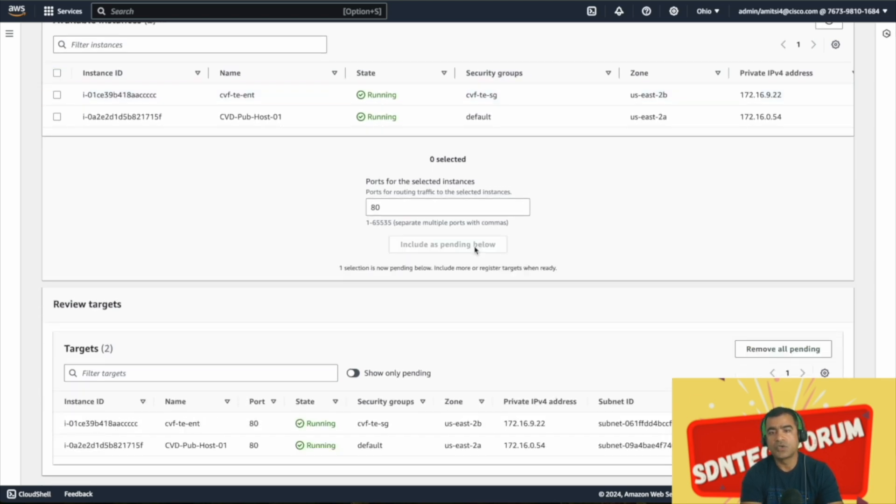
pyautogui.scroll(-1, 448, 261)
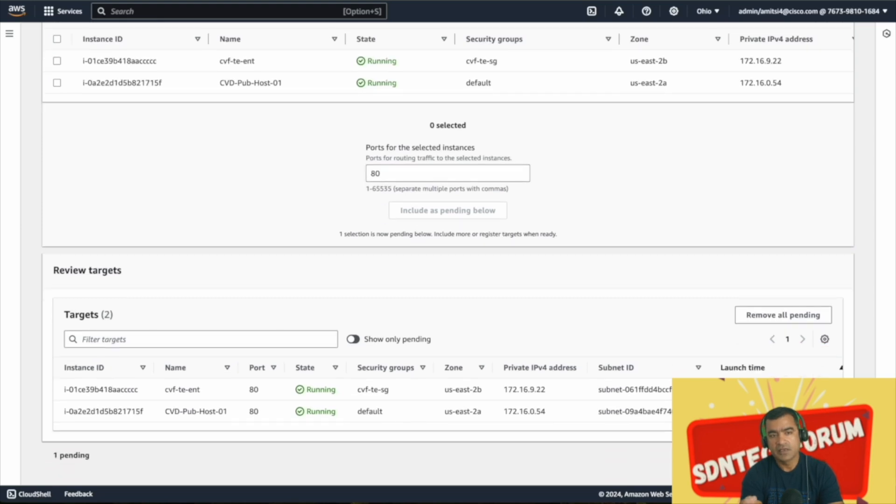
pyautogui.scroll(4, 551, 362)
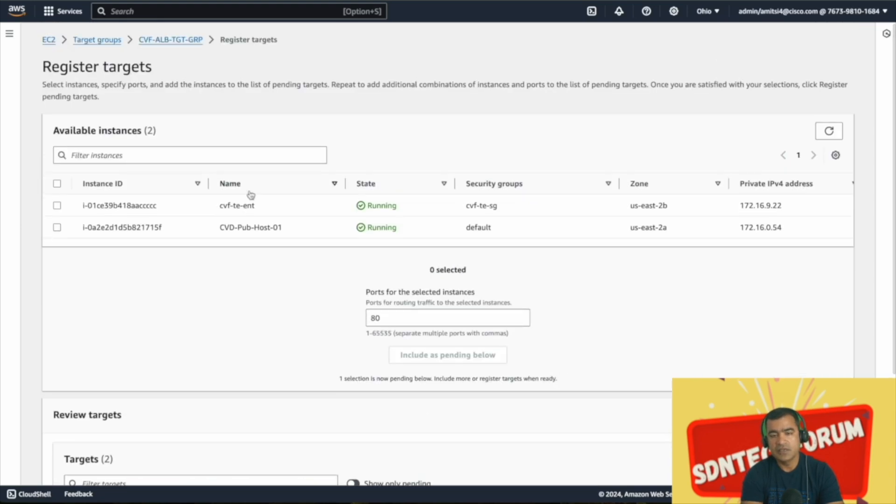
# Leave the target registration without saving and return to the list of load balancers
pyautogui.click(101, 45)
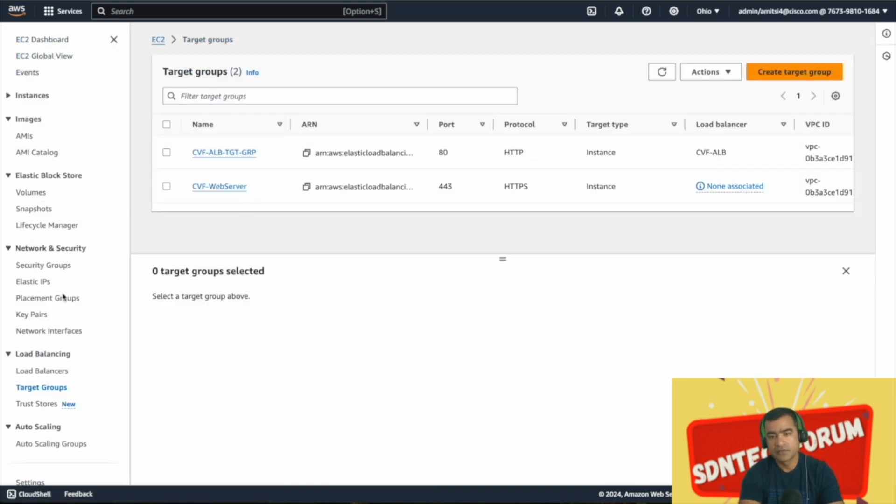
pyautogui.click(54, 372)
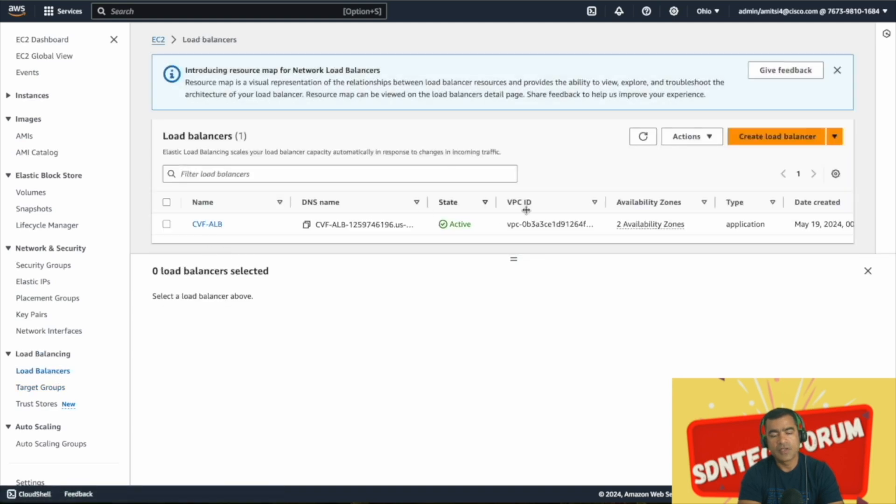
# Open the details of CVF-ALB and examine its resource map from the listener through the rule to the target group
pyautogui.click(217, 226)
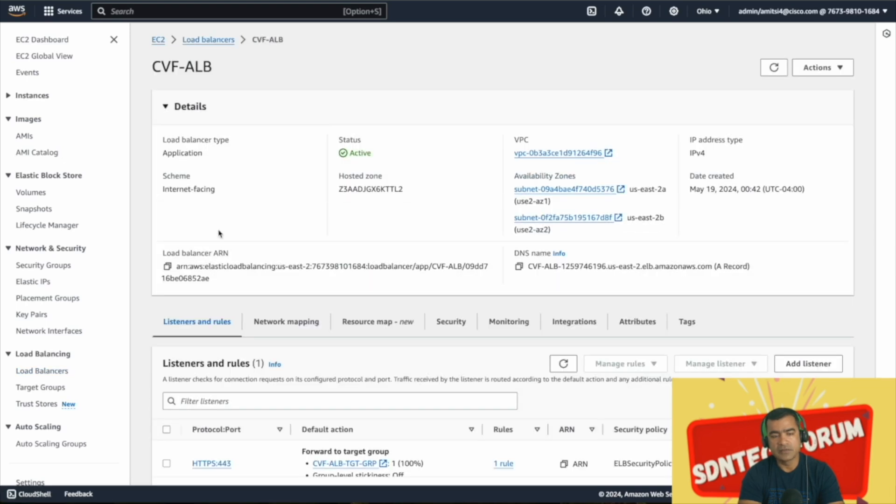
pyautogui.scroll(-1, 590, 255)
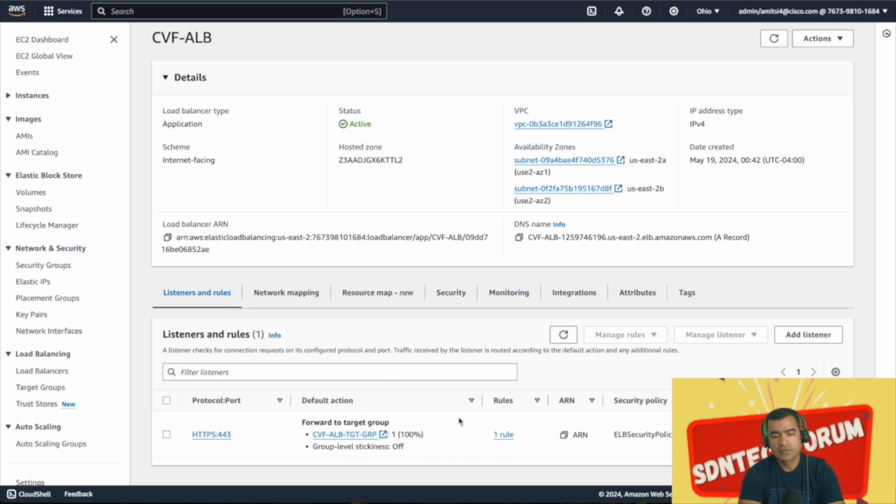
pyautogui.click(409, 301)
pyautogui.scroll(-1, 529, 295)
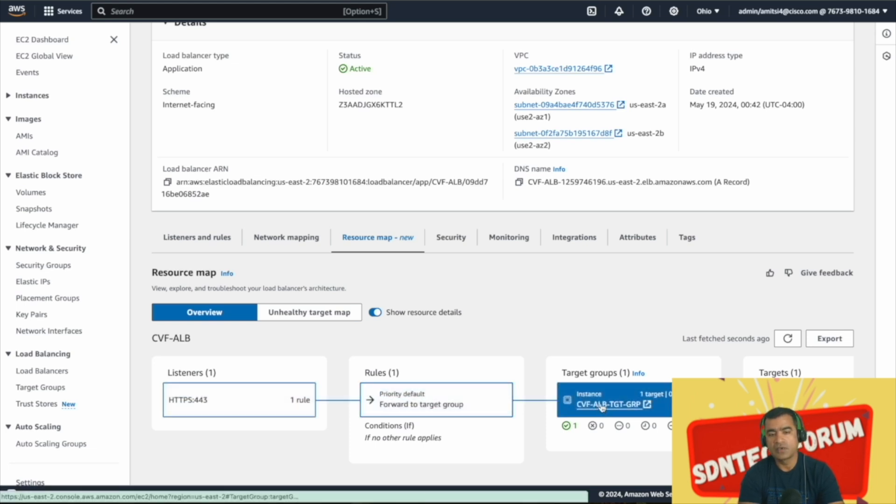
pyautogui.hscroll(2, 654, 408)
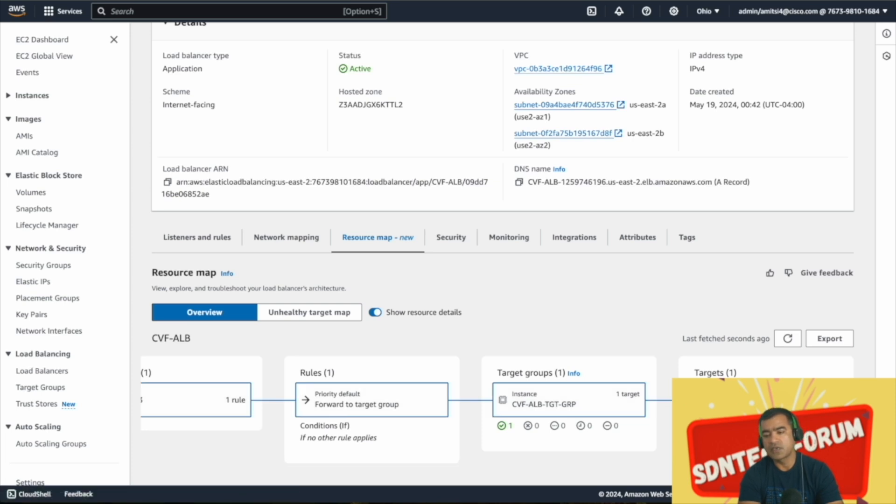
pyautogui.hscroll(-2, 558, 425)
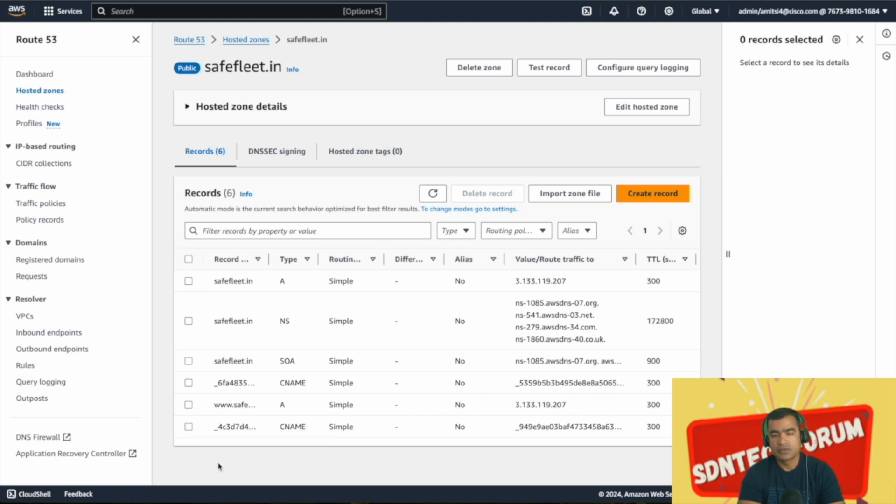
pyautogui.click(189, 404)
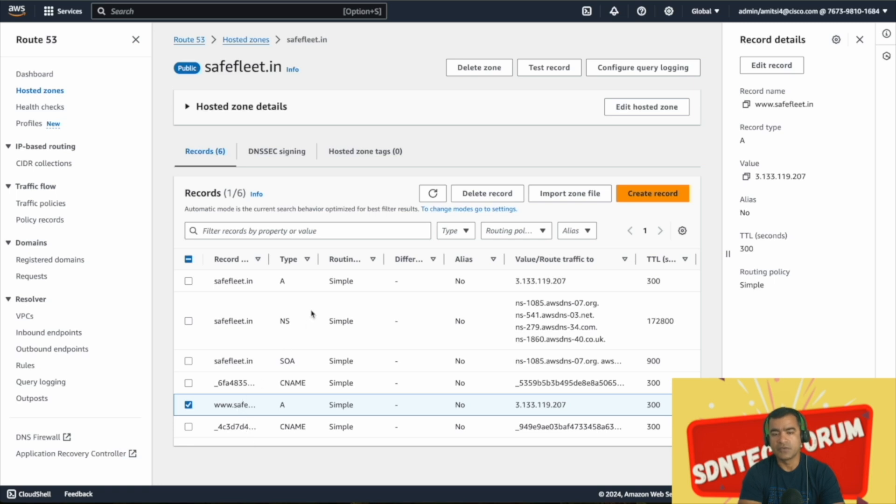
pyautogui.moveTo(271, 258); pyautogui.dragTo(343, 260)
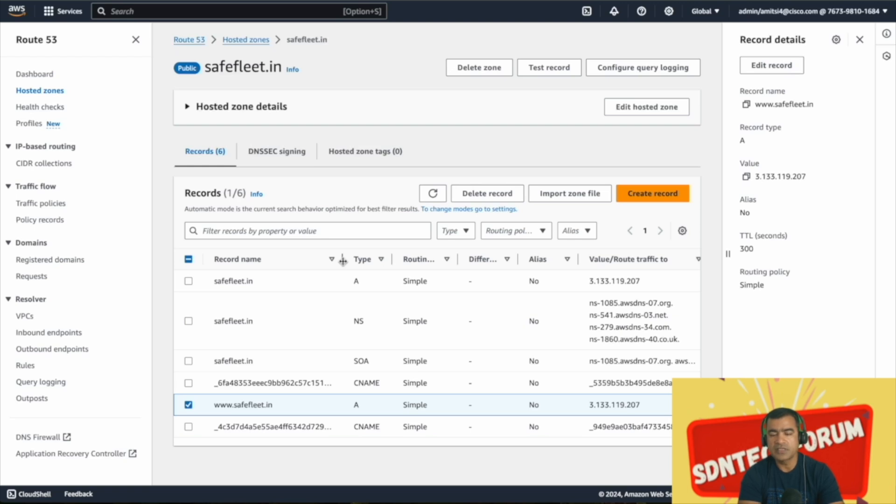
pyautogui.press('super+shift+4')
pyautogui.moveTo(181, 249); pyautogui.dragTo(707, 449)
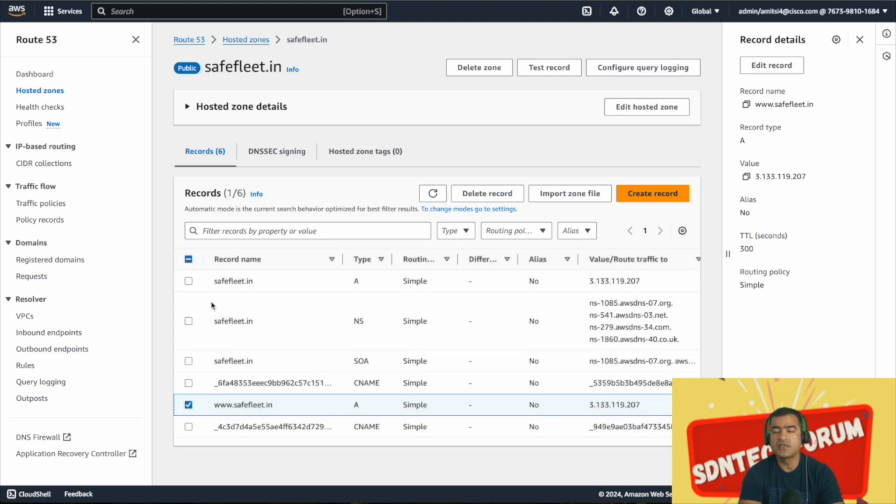
pyautogui.click(188, 280)
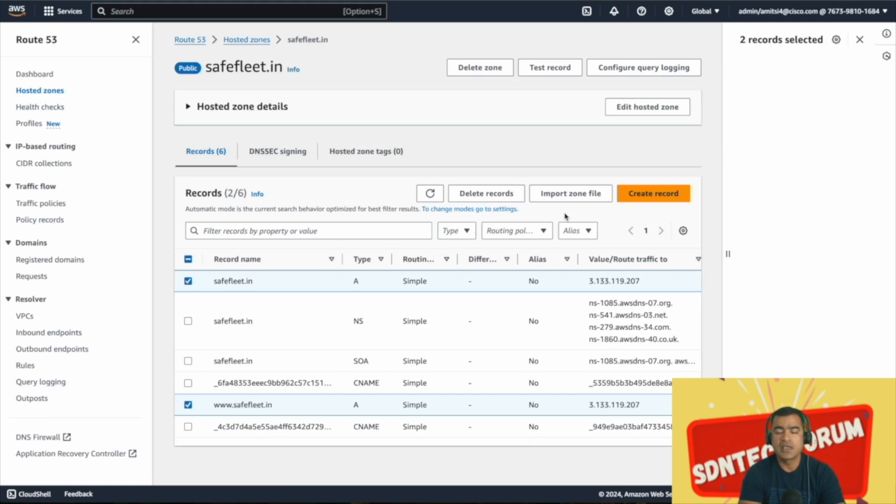
pyautogui.click(481, 201)
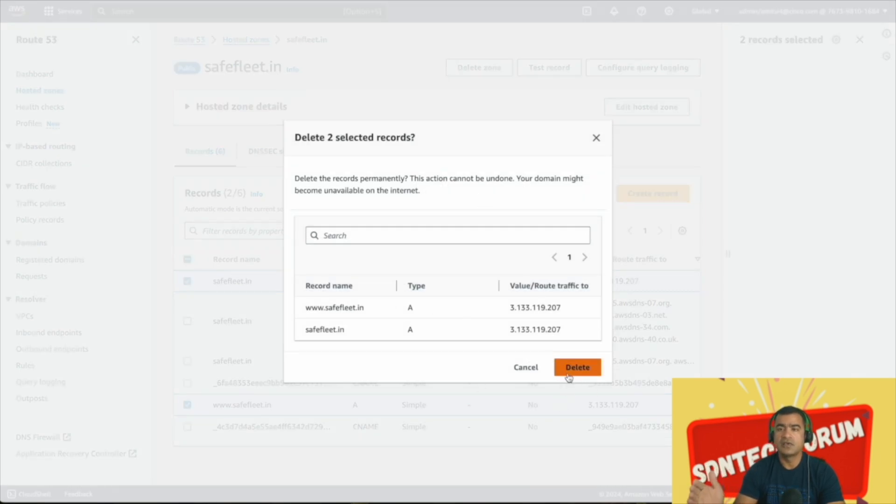
pyautogui.click(568, 376)
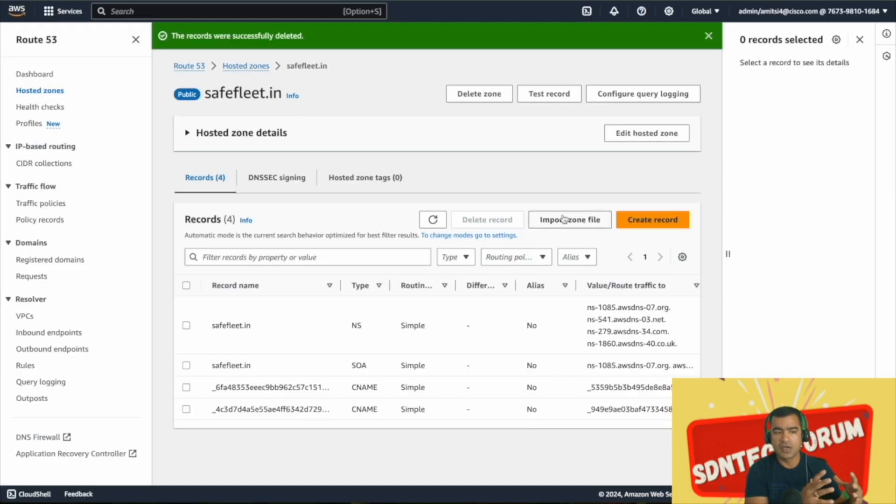
# Try to create a root-domain A record in safefleet.in with the value CVF-ALB-1259746196.us-east-2.elb.amazonaws.com
pyautogui.click(660, 218)
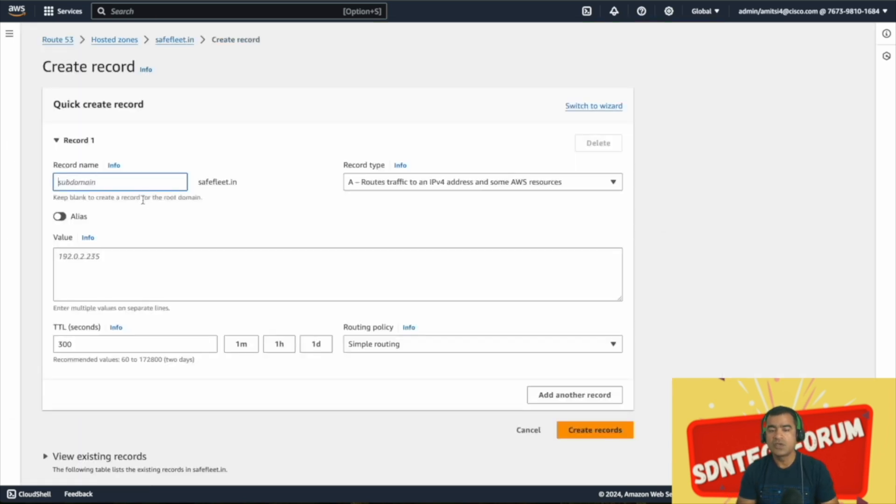
pyautogui.click(145, 267)
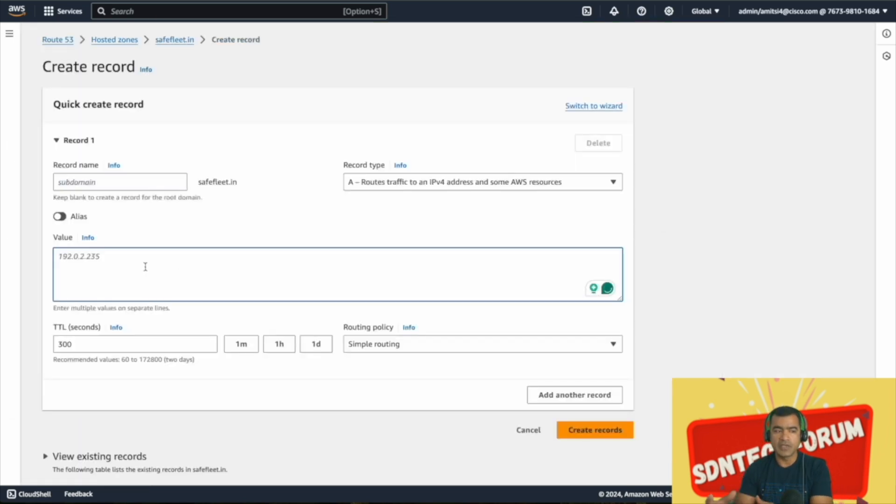
pyautogui.write('CVF-ALB-1259746196.us-east-2.elb.amazonaws.com')
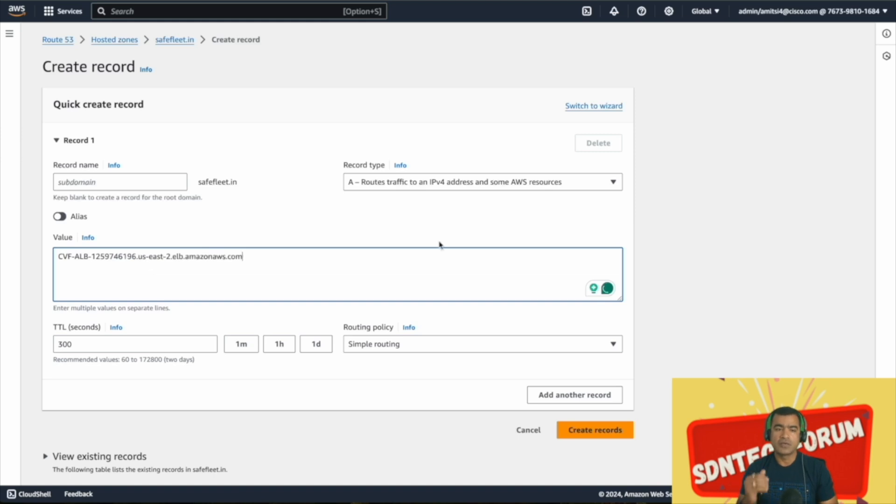
pyautogui.click(601, 440)
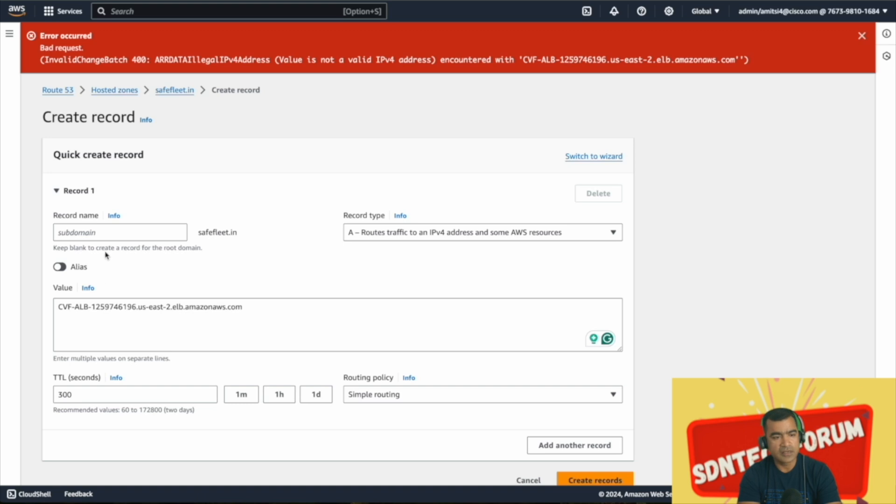
# Name the record www and try again to create it as an A record with the load balancer's DNS name
pyautogui.click(81, 235)
pyautogui.write('www')
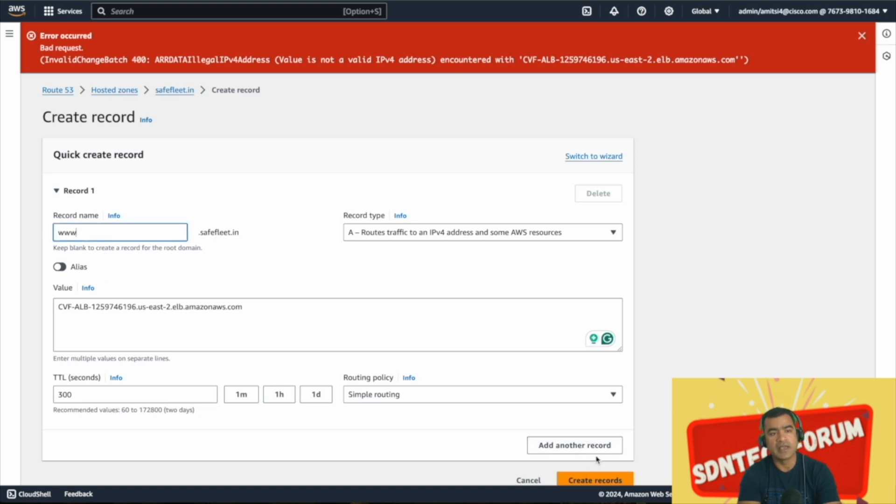
pyautogui.click(598, 479)
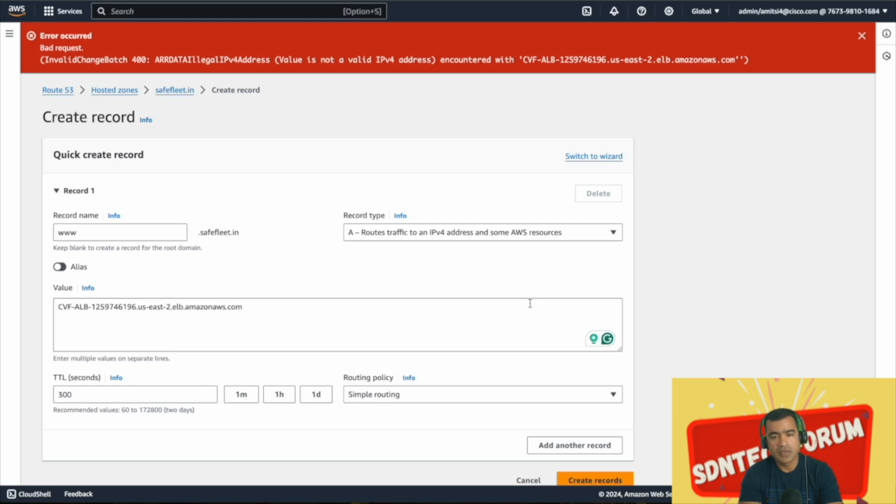
# Make the www record an alias with the endpoint type Application and Classic Load Balancer
pyautogui.click(571, 235)
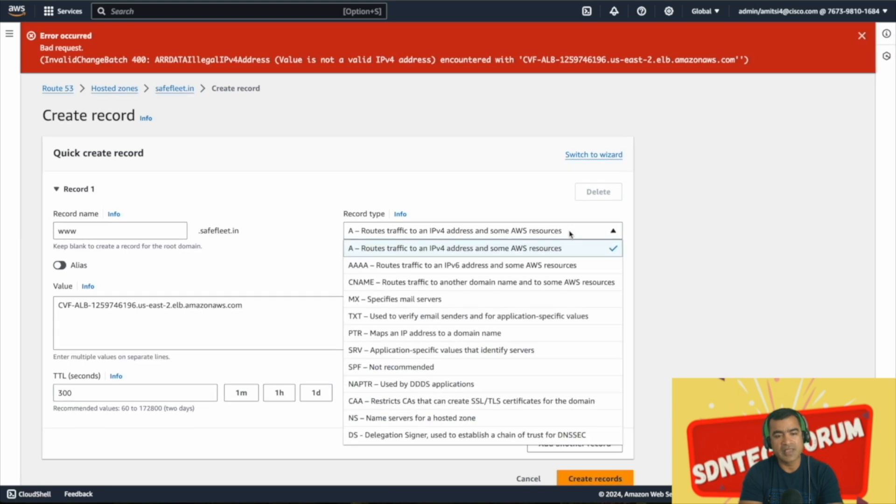
pyautogui.click(266, 283)
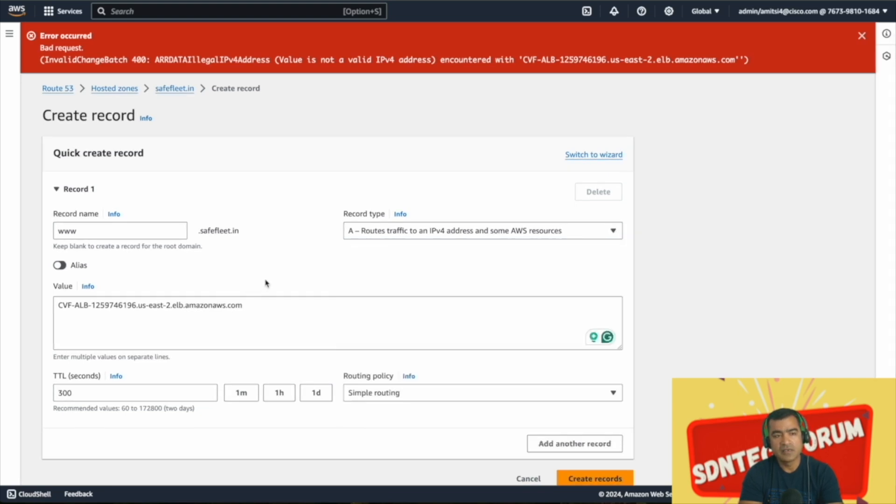
pyautogui.click(70, 270)
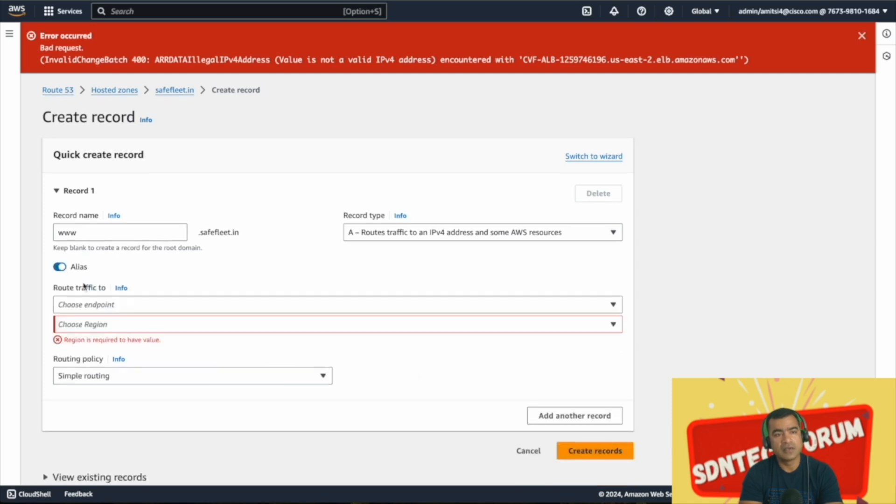
pyautogui.click(126, 308)
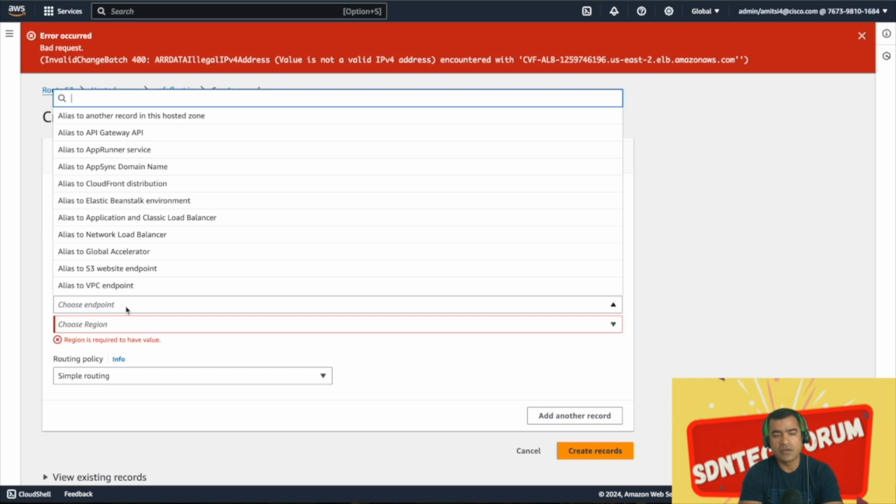
pyautogui.write('app')
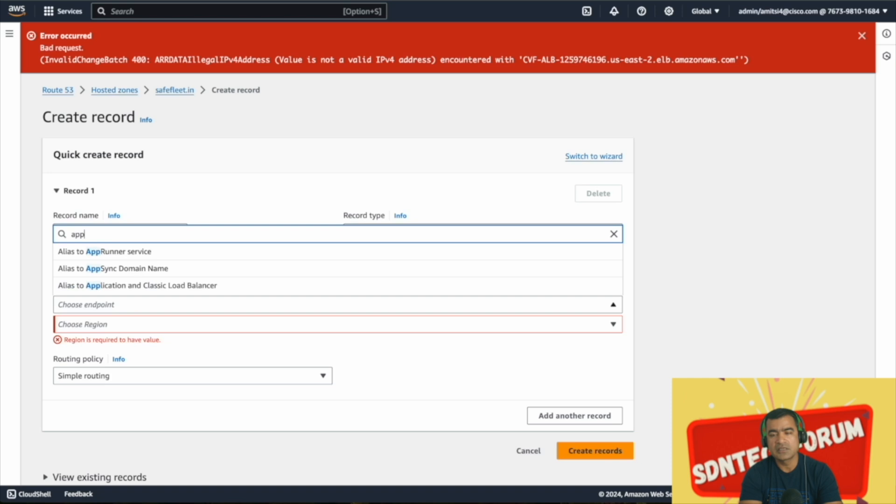
pyautogui.click(163, 291)
# Route the www alias to dualstack.CVF-ALB-1259746196.us-east-2.elb.amazonaws.com in US East (Ohio) and create the record
pyautogui.click(133, 326)
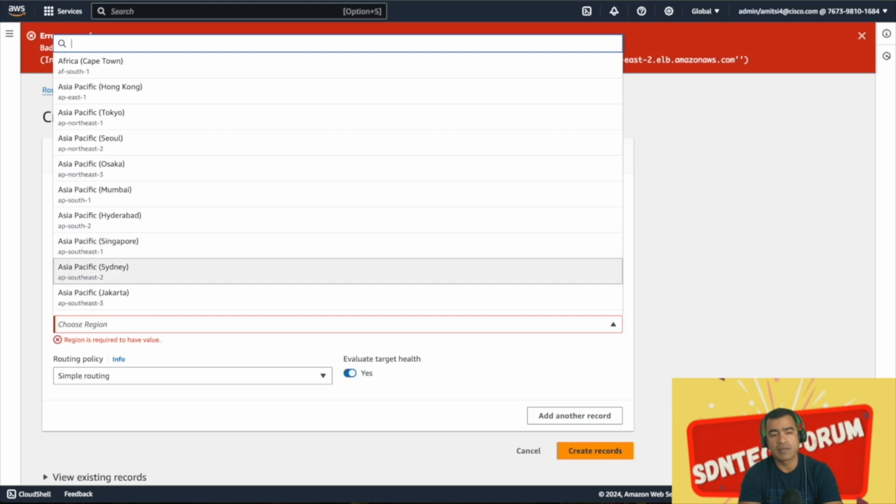
pyautogui.write('us')
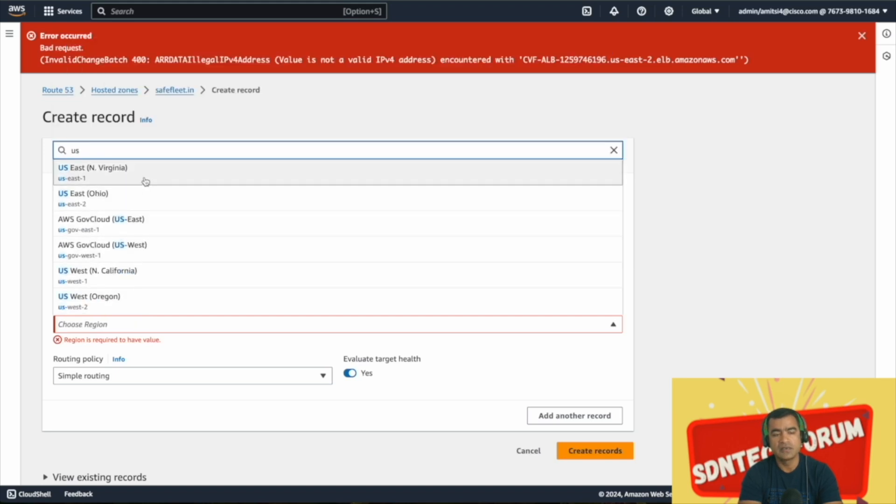
pyautogui.click(140, 205)
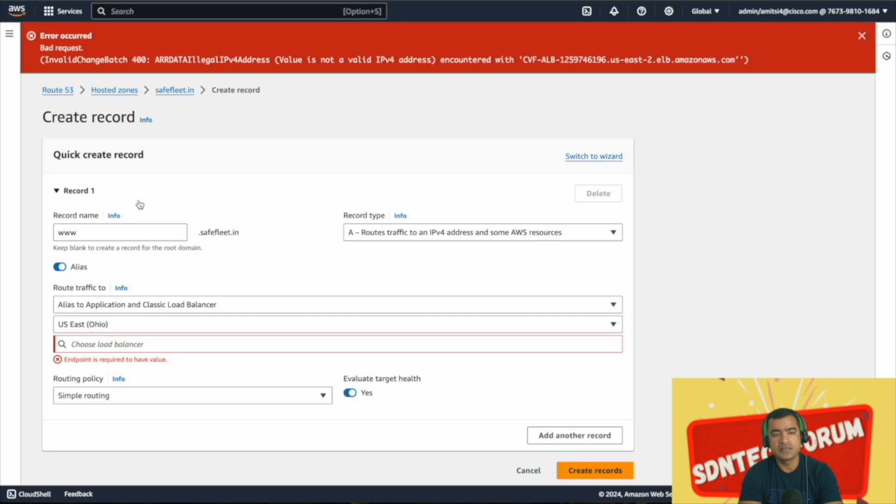
pyautogui.click(126, 345)
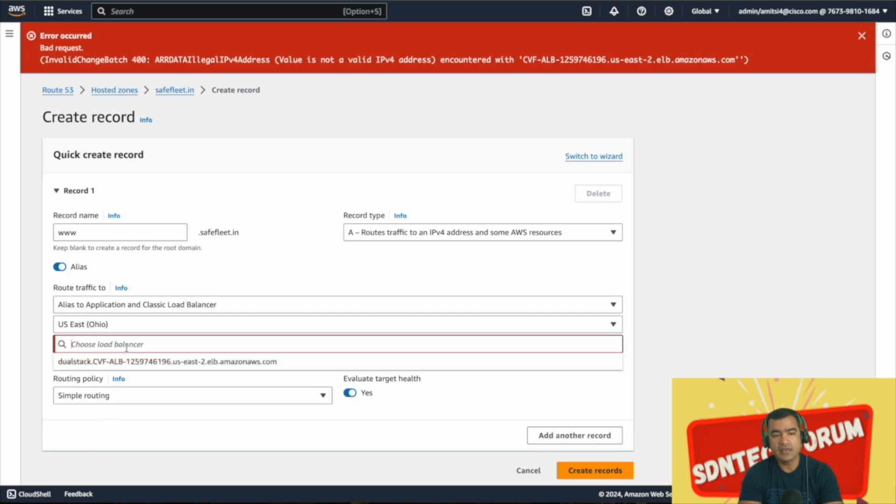
pyautogui.click(187, 368)
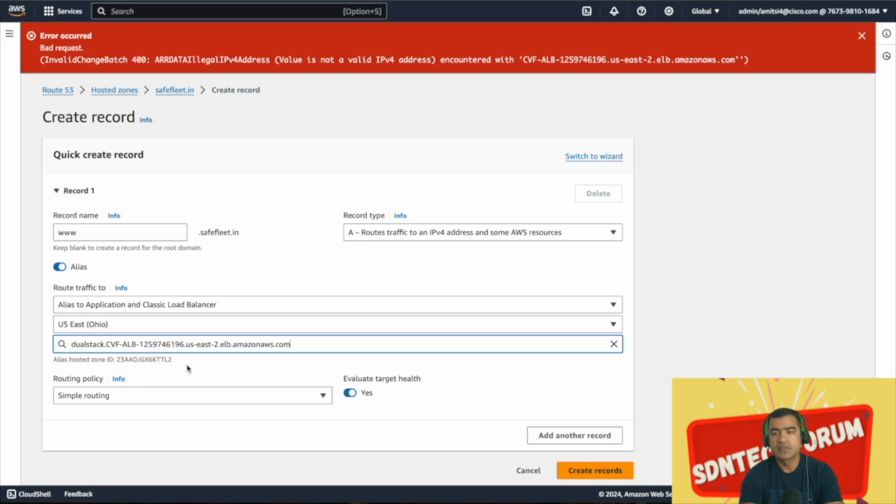
pyautogui.click(595, 475)
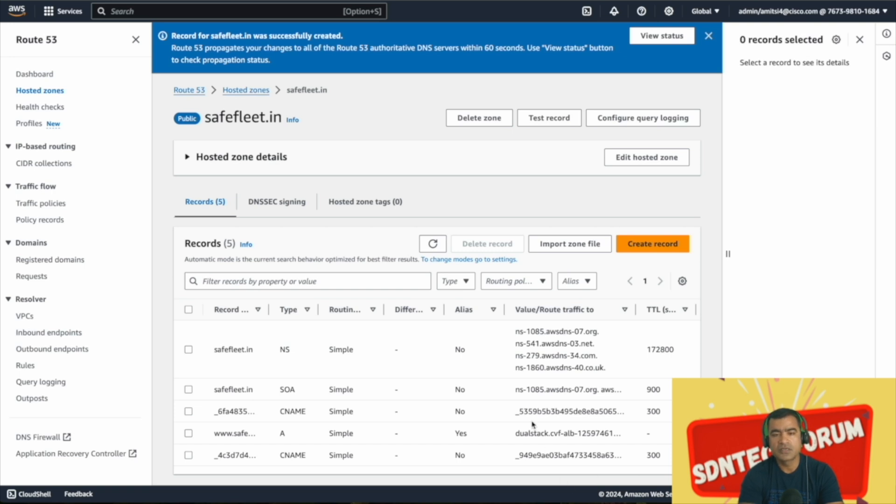
# Create a root-domain alias A record for safefleet.in to the Application Load Balancer dualstack.CVF-ALB-1259746196.us-east-2.elb.amazonaws.com in US East (Ohio)
pyautogui.scroll(-1, 527, 427)
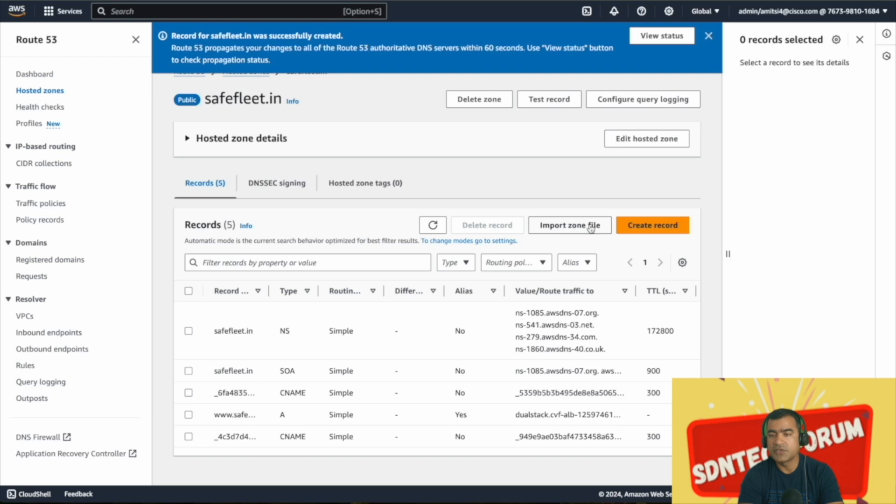
pyautogui.click(648, 227)
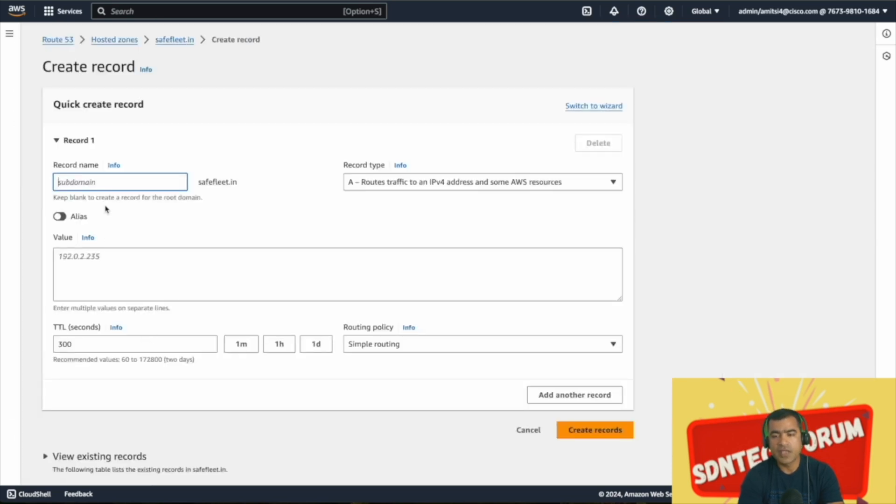
pyautogui.click(107, 261)
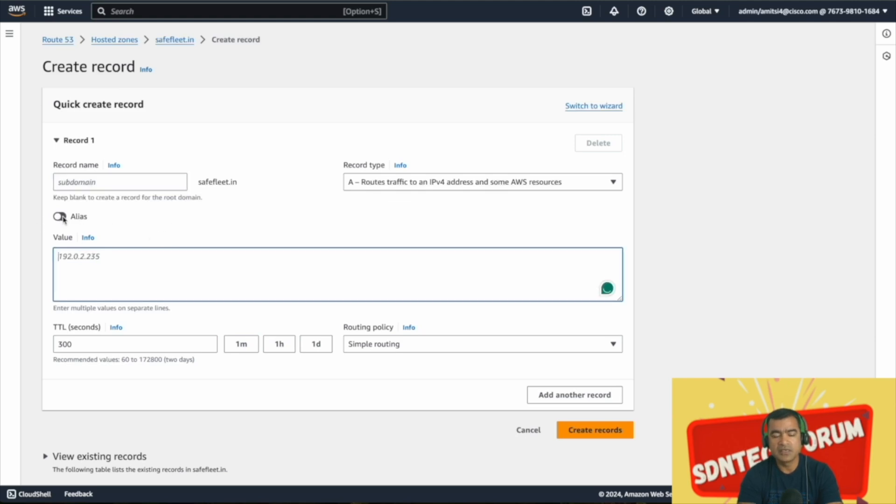
pyautogui.write('CVF-ALB-1259746196.us-east-2.elb.amazonaws.com')
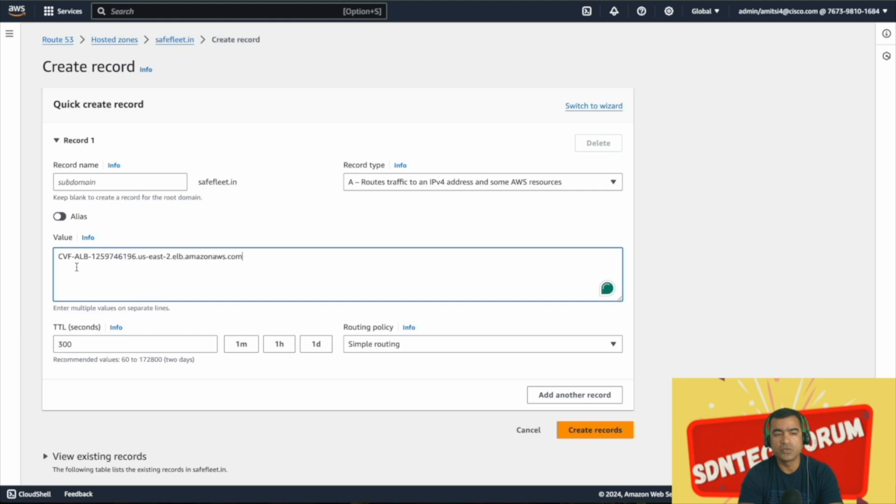
pyautogui.click(573, 437)
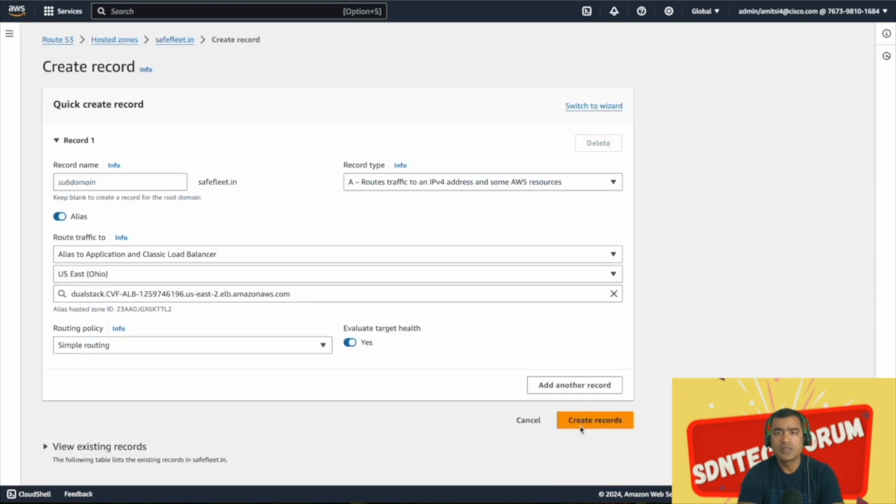
pyautogui.click(587, 423)
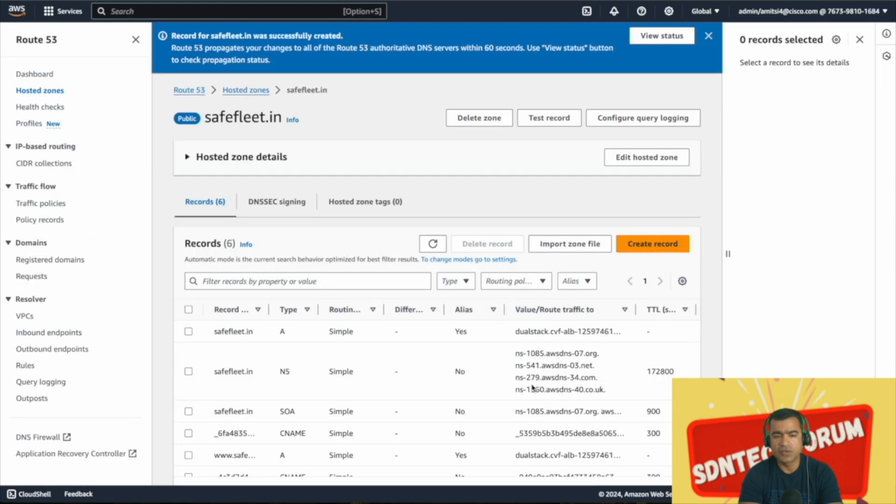
pyautogui.scroll(-1, 532, 387)
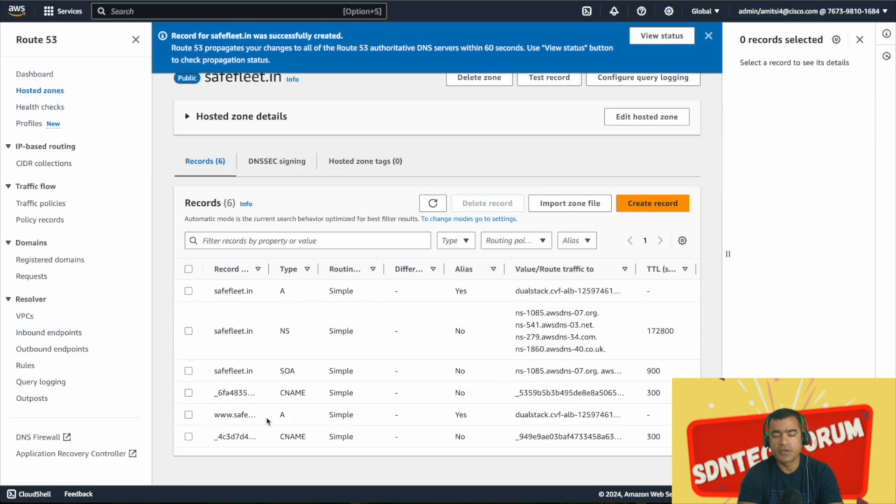
# Widen the record name and value columns in the safefleet.in records list and check the alias targets of both A records
pyautogui.moveTo(289, 293); pyautogui.dragTo(268, 293)
pyautogui.moveTo(636, 269); pyautogui.dragTo(700, 268)
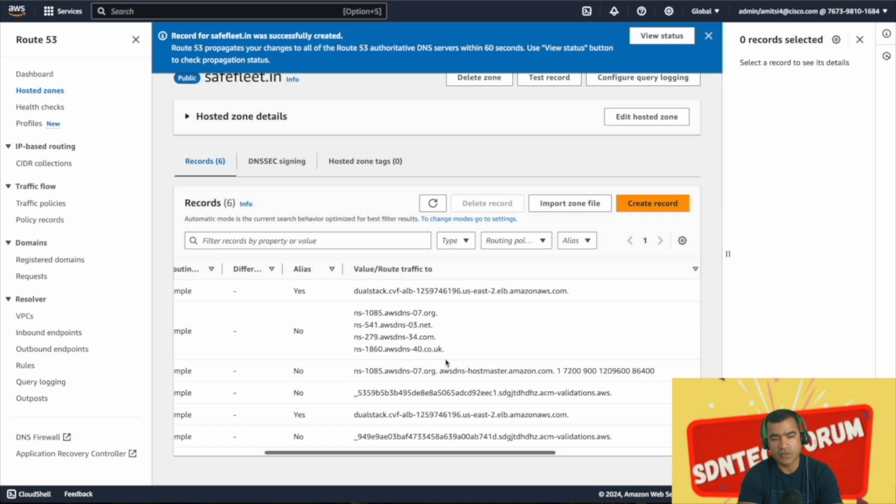
pyautogui.hscroll(-3, 447, 361)
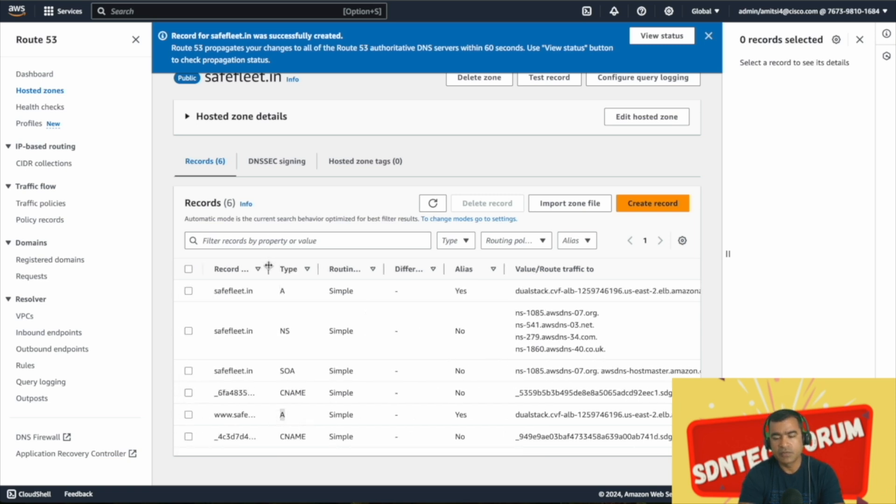
pyautogui.moveTo(268, 266); pyautogui.dragTo(328, 269)
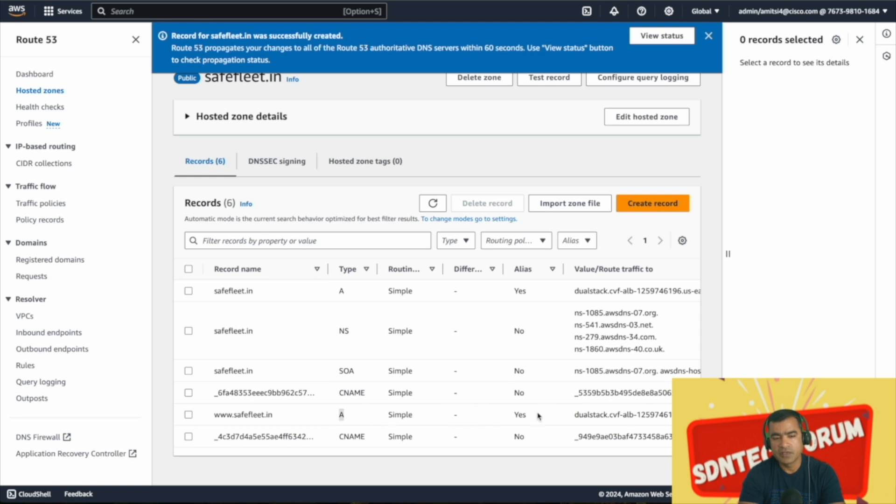
pyautogui.hscroll(5, 537, 415)
pyautogui.hscroll(-5, 583, 412)
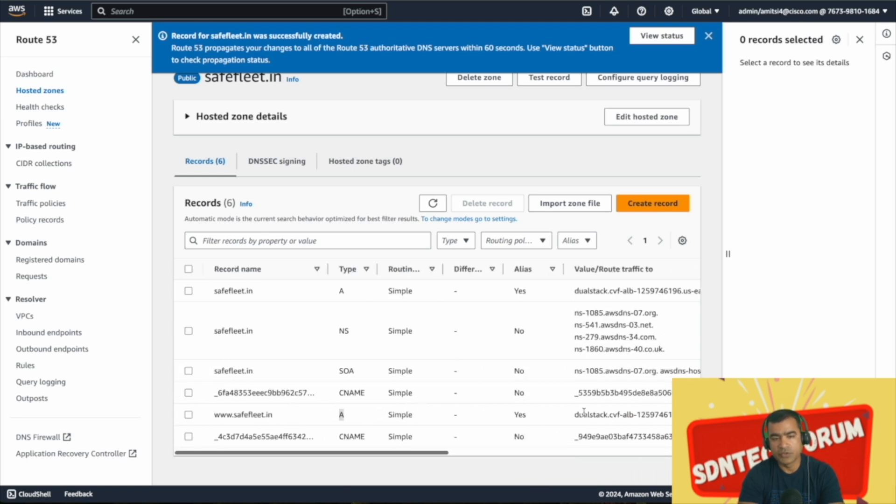
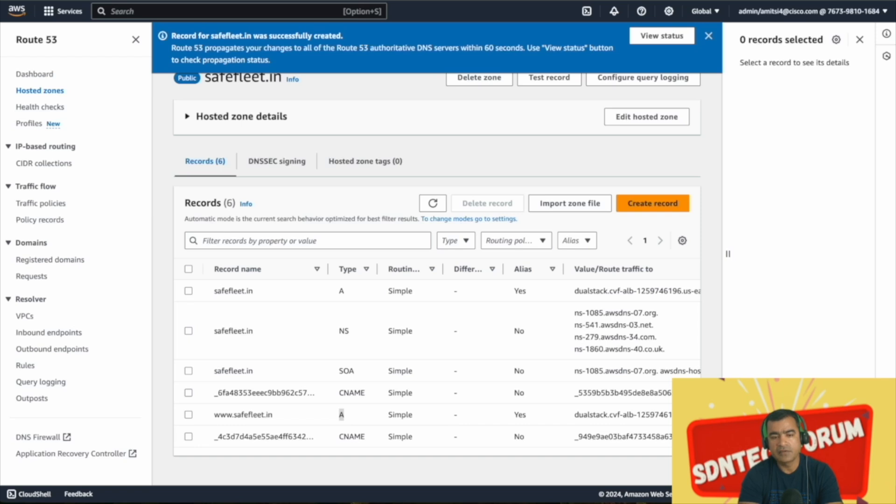
pyautogui.moveTo(1, 52); pyautogui.dragTo(91, 22)
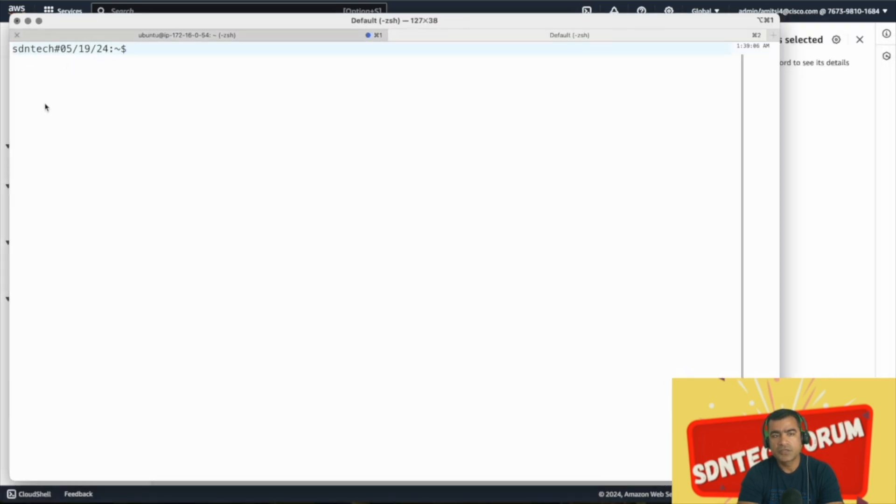
pyautogui.write('clear')
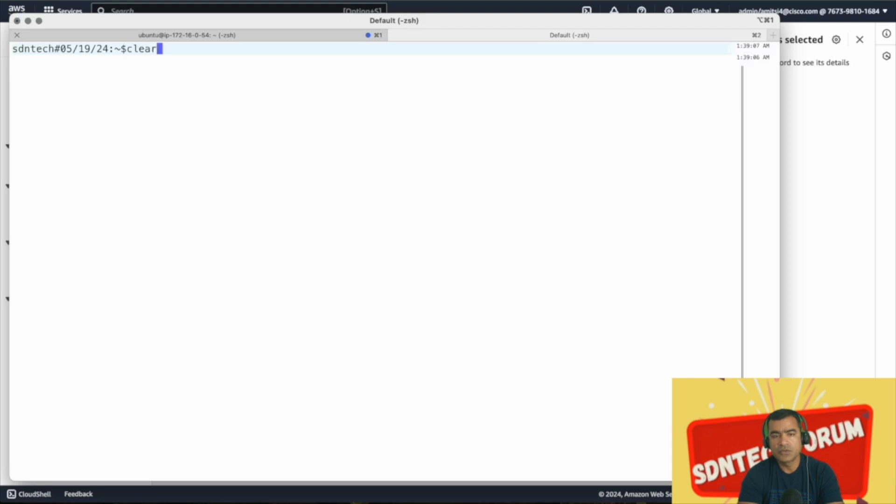
pyautogui.press('Up')
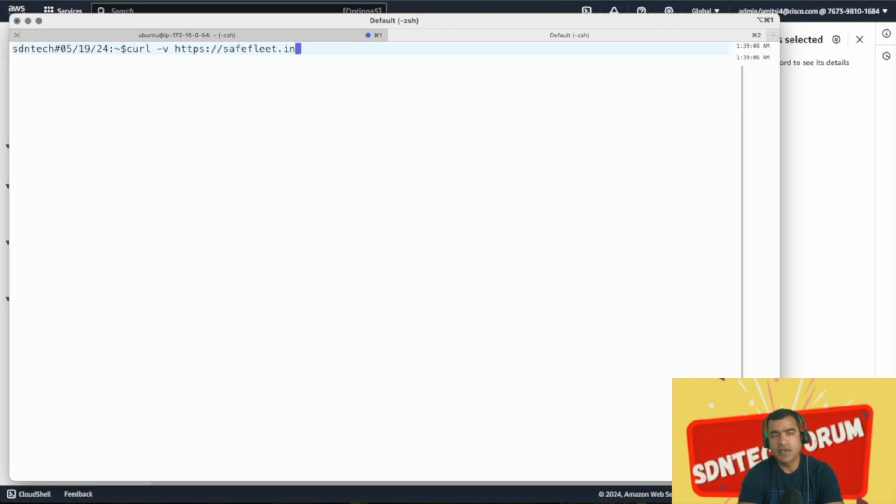
pyautogui.press('Return')
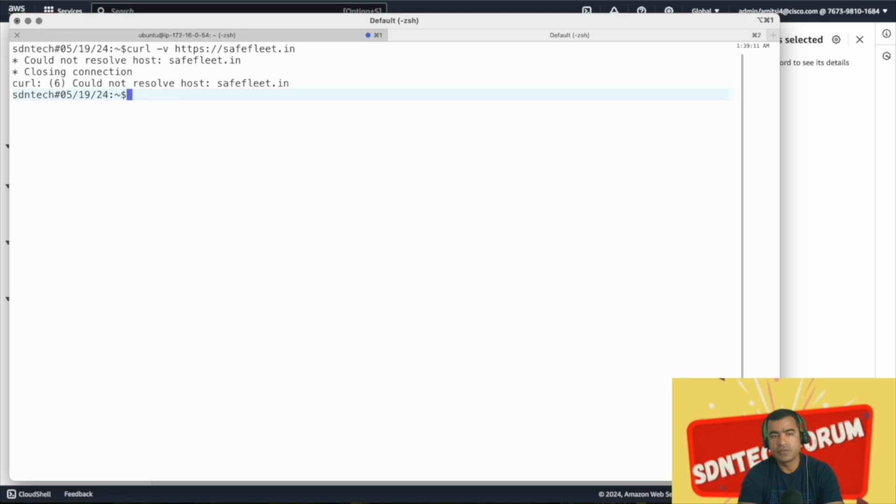
pyautogui.press('Up')
pyautogui.press('Left')
pyautogui.press('Left')
pyautogui.press('Left')
pyautogui.press('Left')
pyautogui.press('Left')
pyautogui.press('Left')
pyautogui.press('Left')
pyautogui.press('Left')
pyautogui.press('Left')
pyautogui.press('Left')
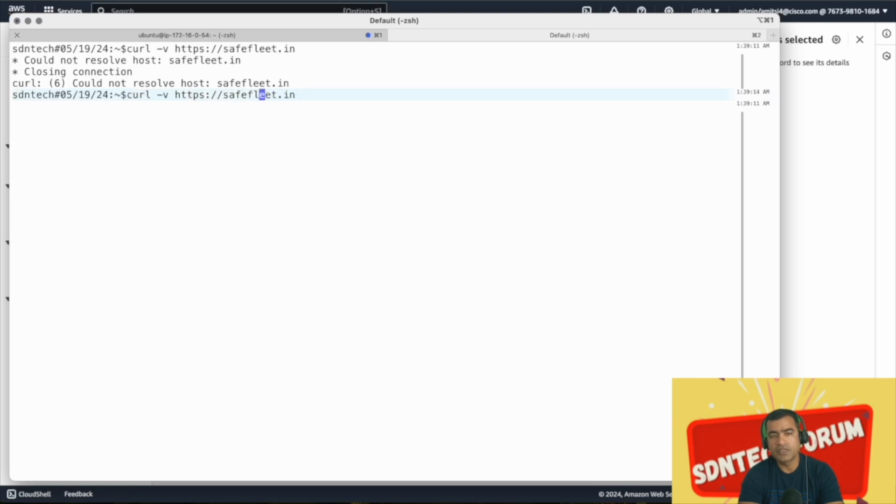
pyautogui.press('Left')
pyautogui.press('Left')
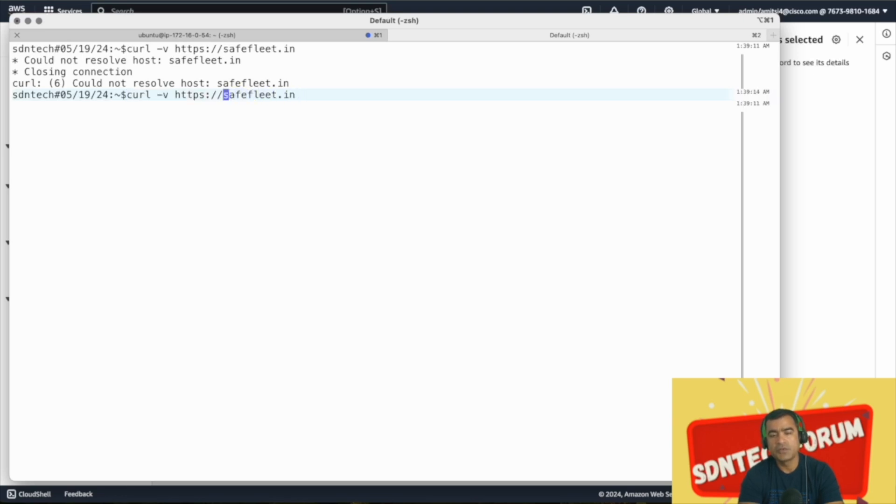
pyautogui.write('www.')
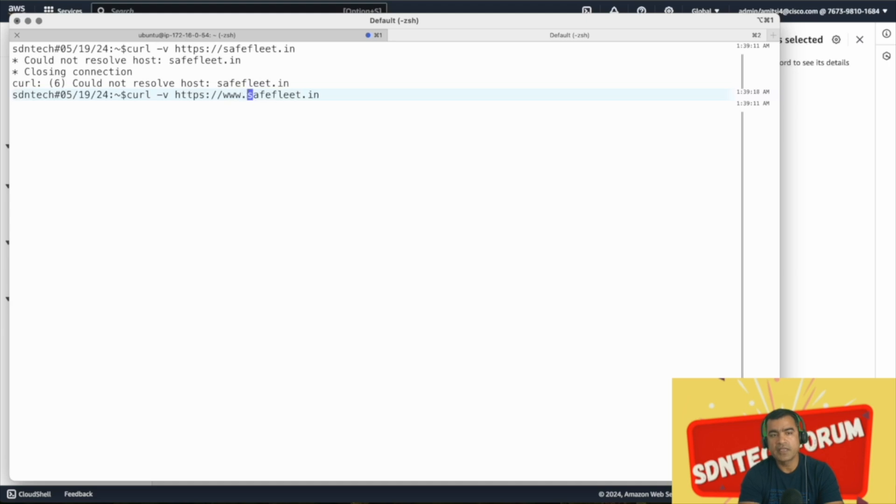
pyautogui.press('Return')
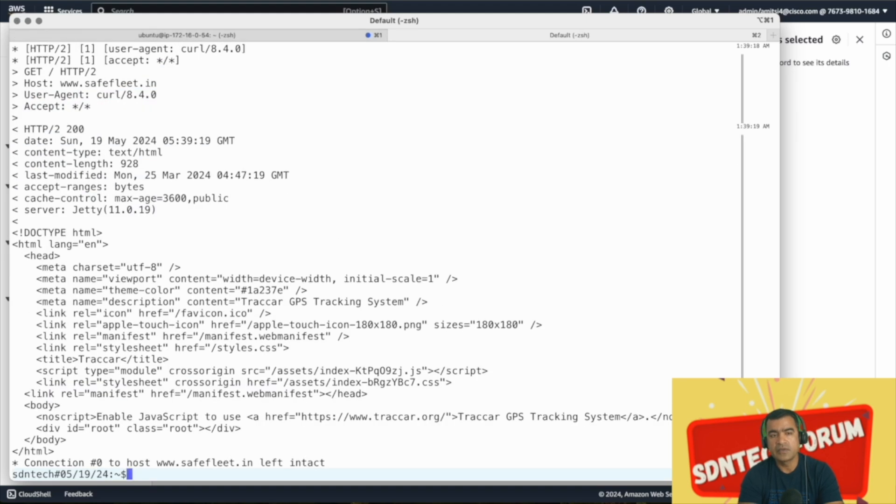
pyautogui.press('Return')
pyautogui.press('Return')
pyautogui.press('Return')
pyautogui.press('Return')
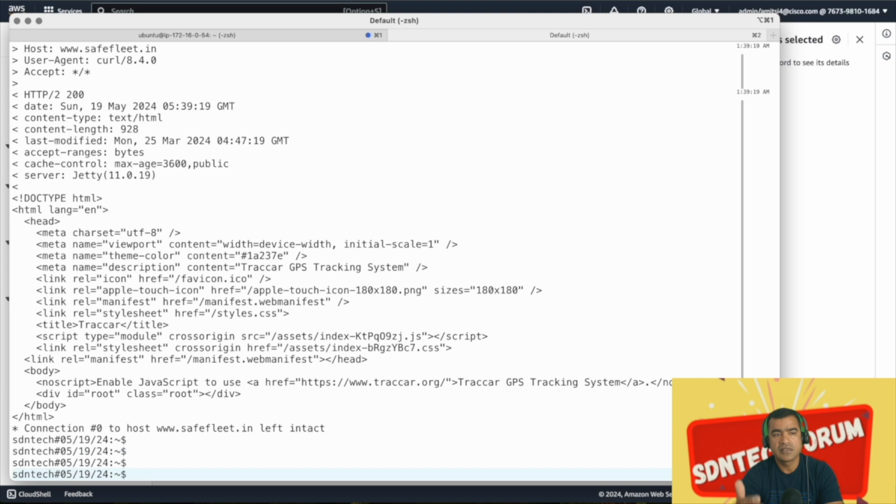
pyautogui.press('Up')
pyautogui.press('Up')
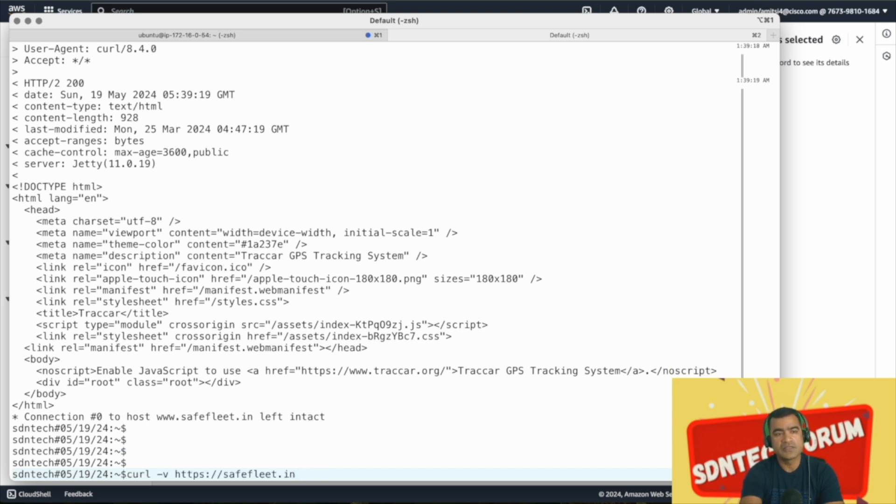
pyautogui.press('Return')
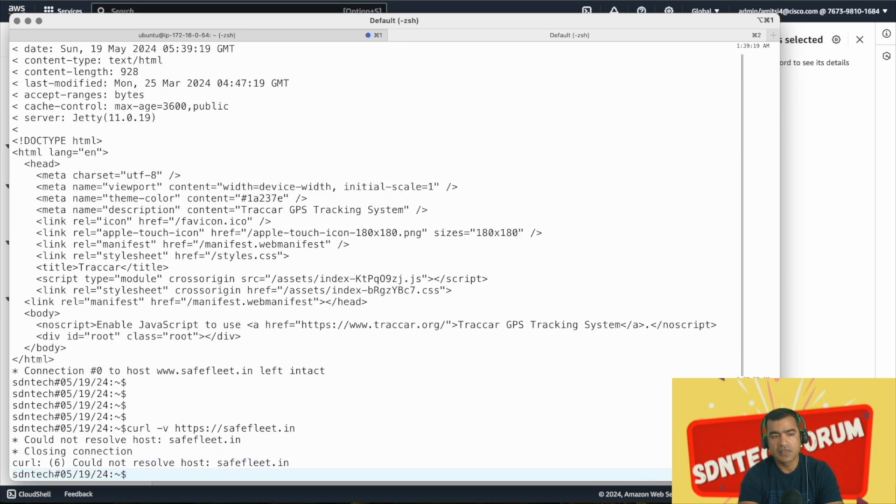
pyautogui.press('super+Tab')
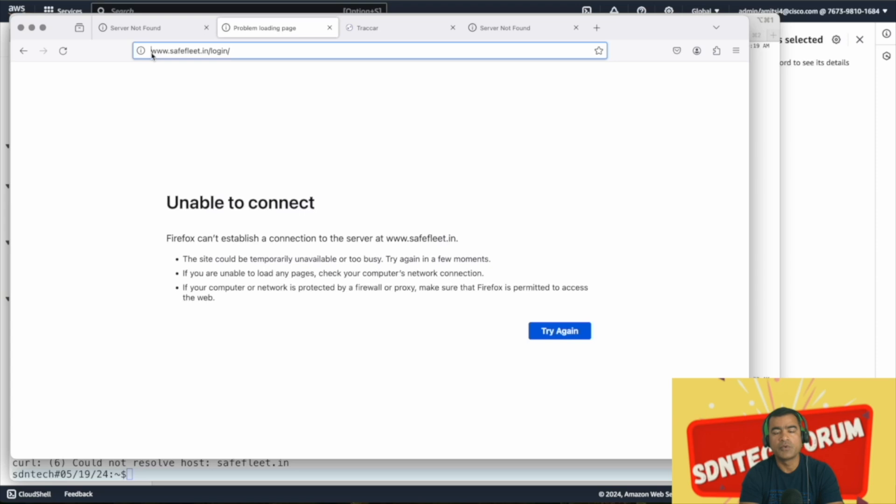
pyautogui.write('https://')
pyautogui.press('Return')
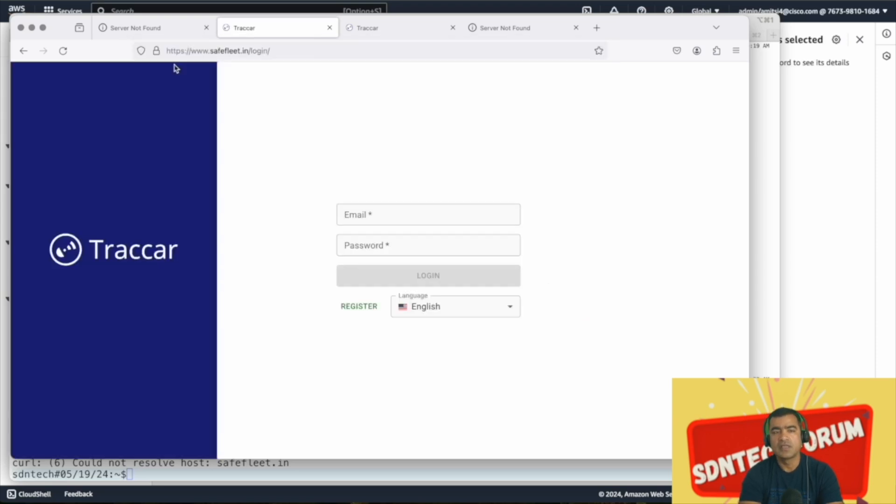
pyautogui.click(156, 52)
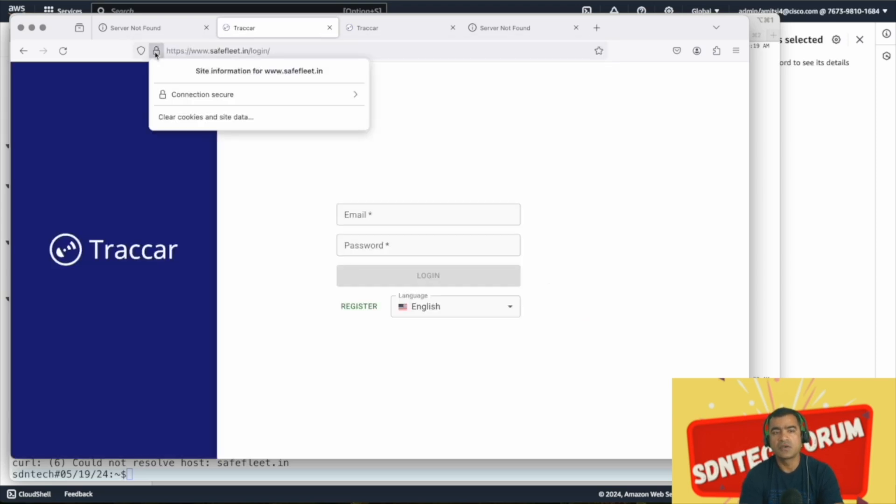
pyautogui.click(257, 97)
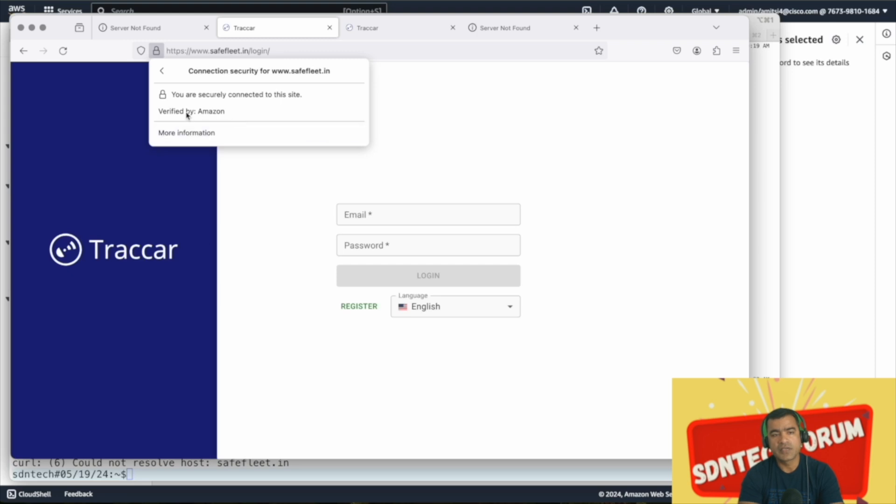
pyautogui.click(205, 133)
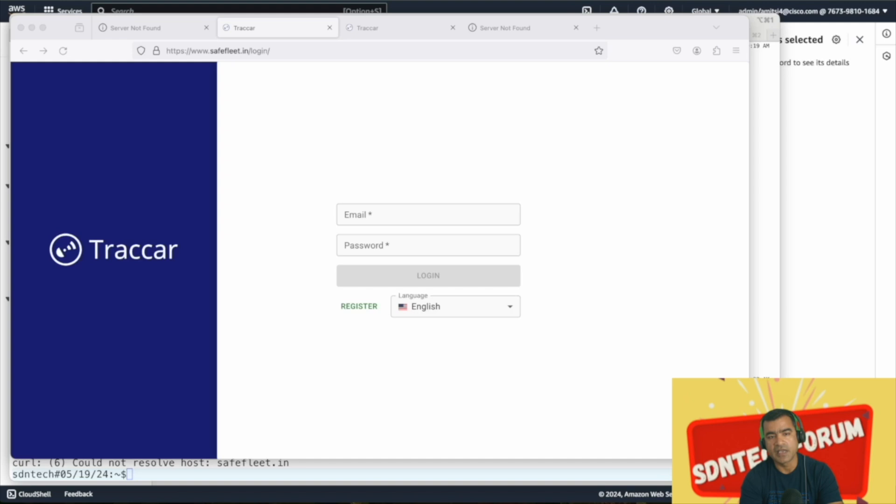
pyautogui.moveTo(289, 81); pyautogui.dragTo(198, 55)
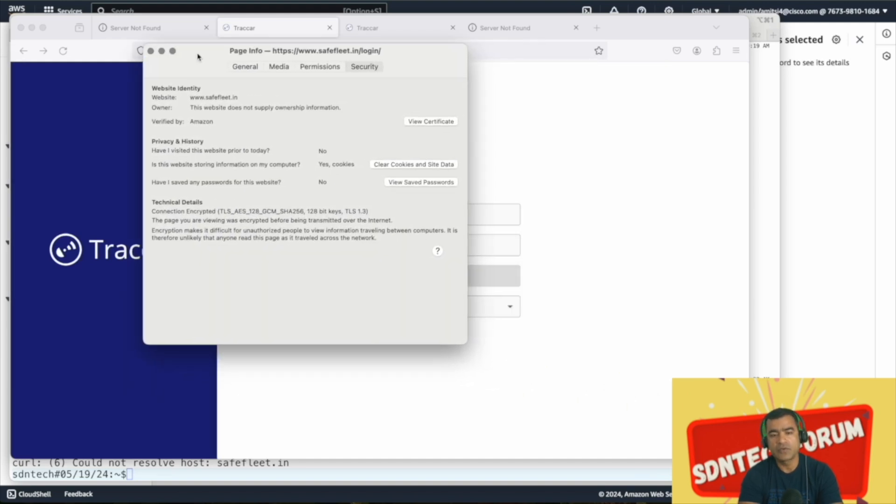
pyautogui.click(433, 123)
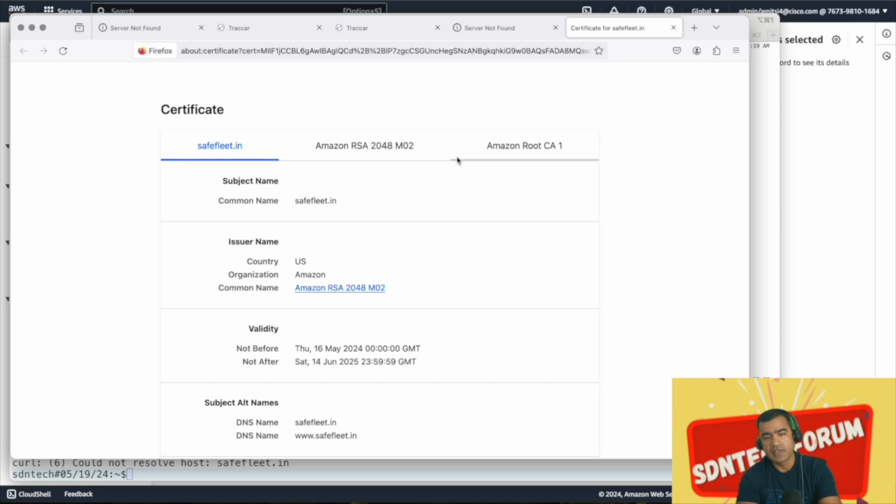
# Examine the safefleet.in certificate's details, from issuer and alternative names through to the embedded SCTs
pyautogui.scroll(-3, 458, 161)
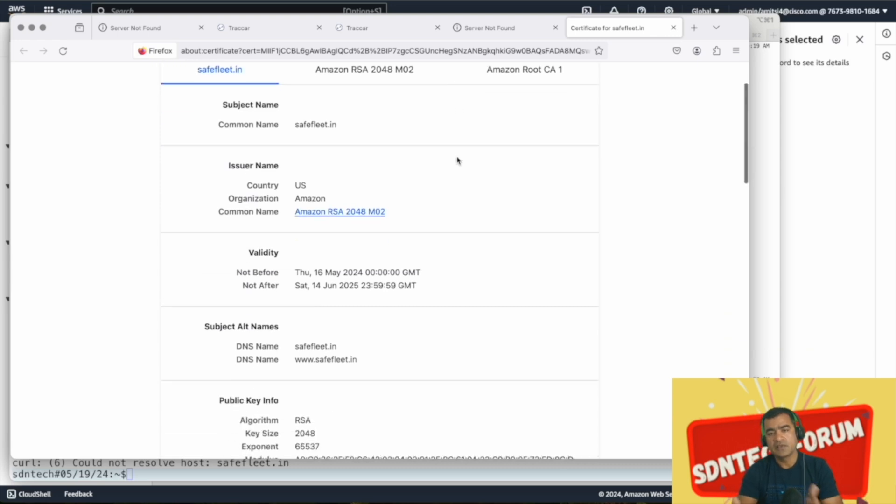
pyautogui.scroll(-3, 457, 160)
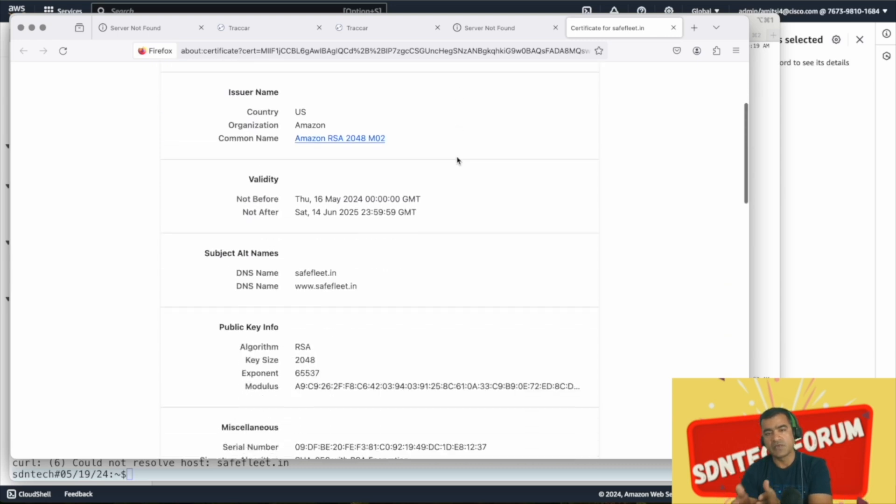
pyautogui.scroll(-5, 457, 161)
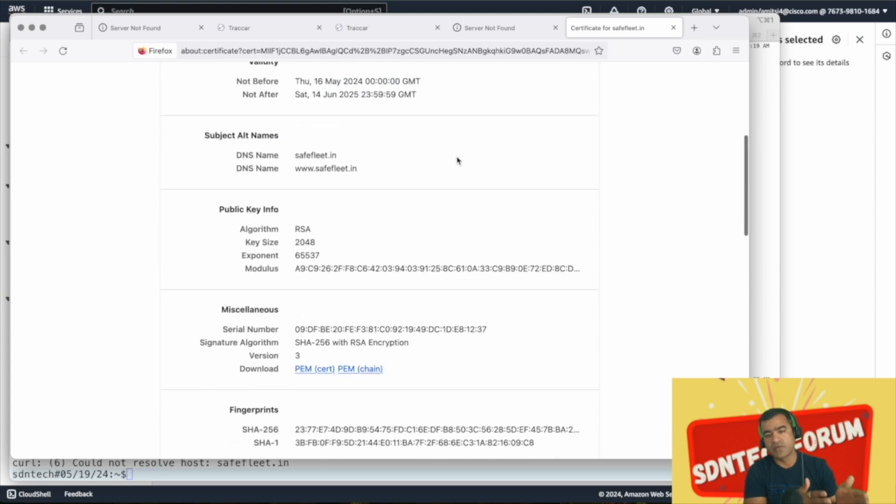
pyautogui.scroll(-8, 457, 160)
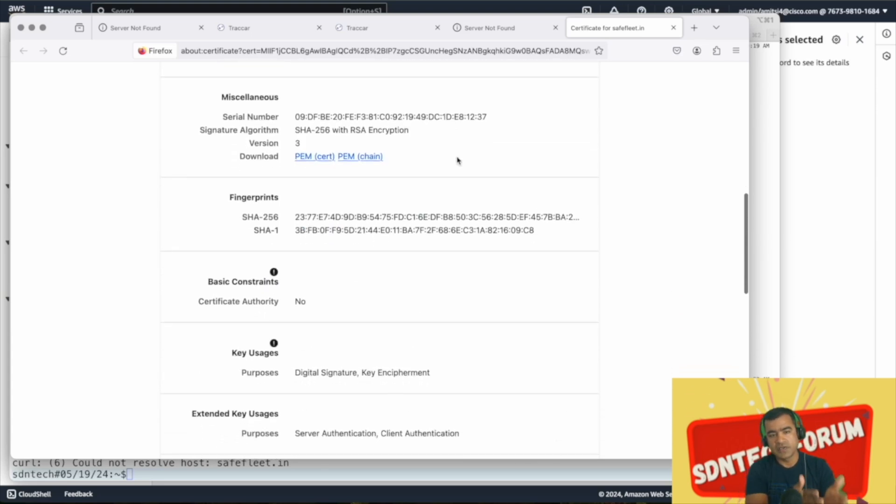
pyautogui.scroll(-3, 457, 160)
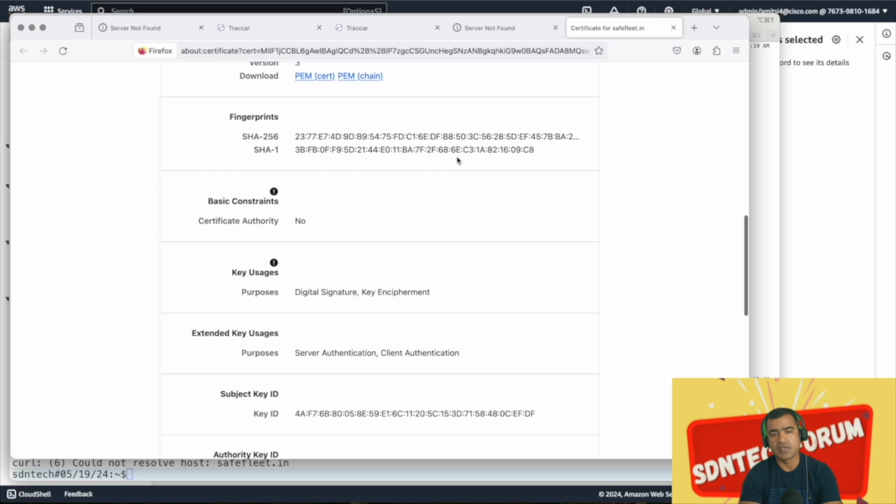
pyautogui.scroll(-18, 457, 160)
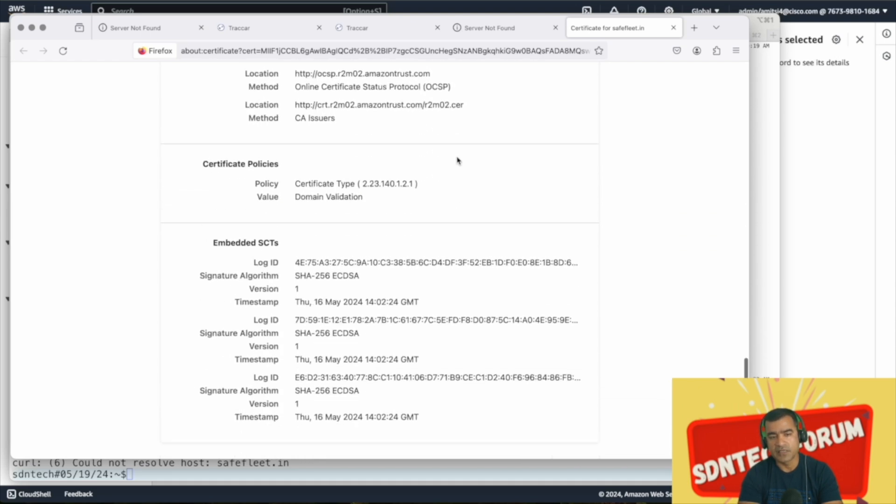
pyautogui.scroll(20, 458, 161)
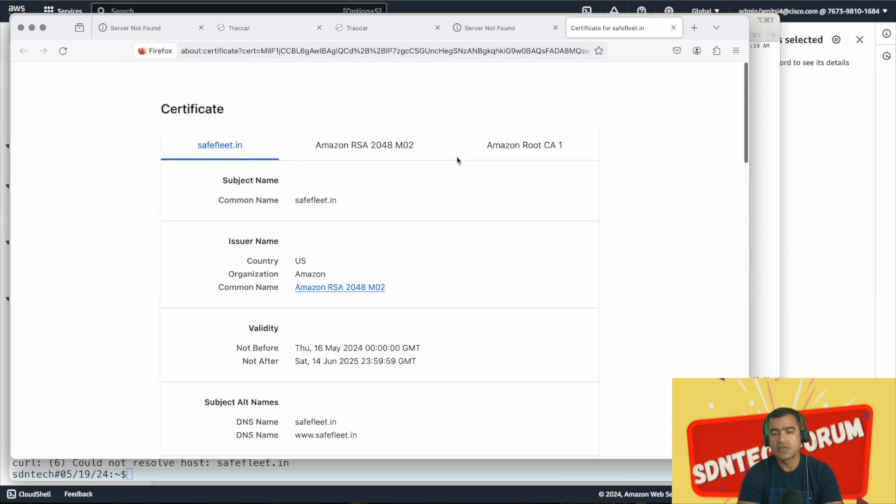
# Examine the Amazon RSA 2048 M02 intermediate certificate and open the Amazon Root CA 1 certificate
pyautogui.click(411, 154)
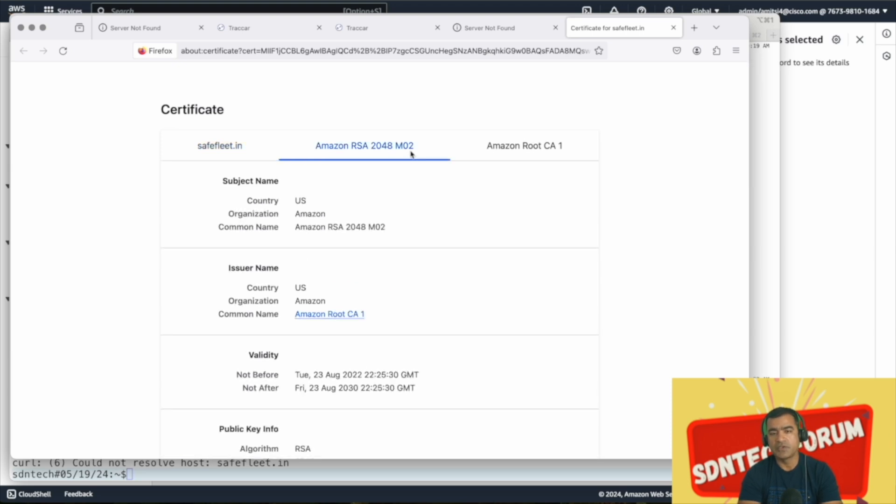
pyautogui.scroll(-5, 512, 220)
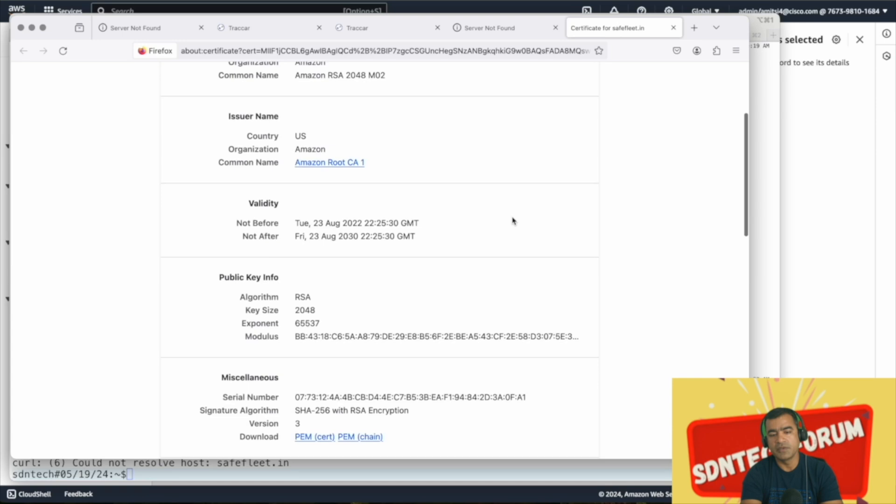
pyautogui.scroll(-15, 512, 220)
pyautogui.scroll(-7, 513, 220)
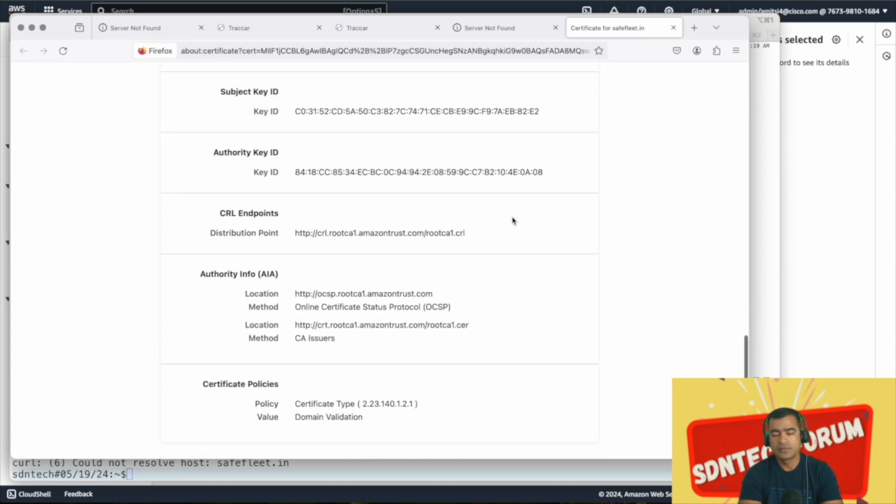
pyautogui.scroll(20, 513, 220)
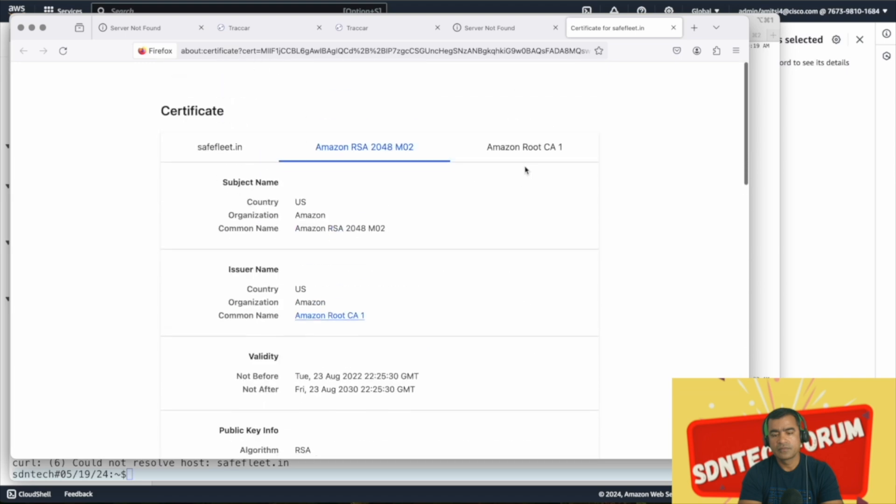
pyautogui.click(526, 154)
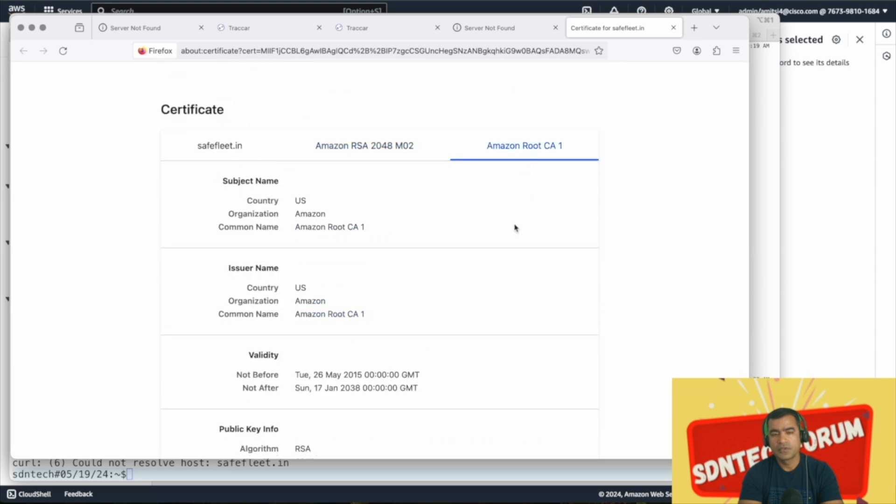
pyautogui.scroll(-15, 514, 227)
pyautogui.scroll(15, 515, 227)
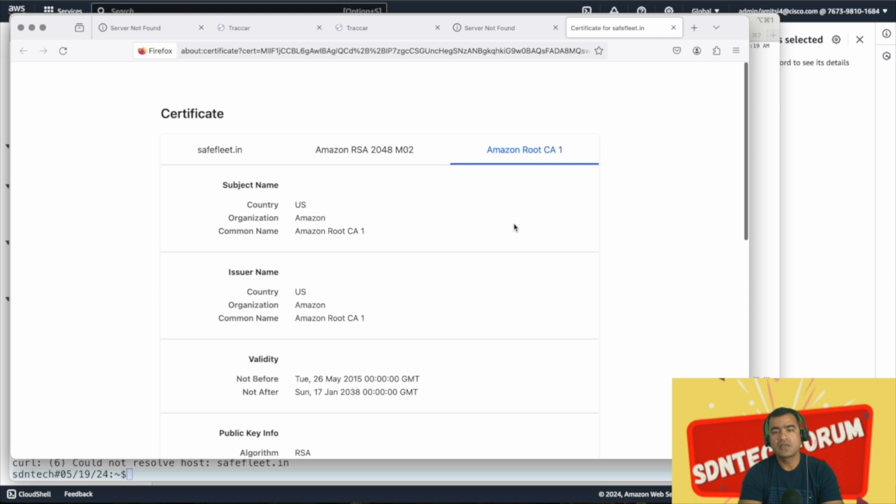
pyautogui.click(156, 29)
pyautogui.click(62, 52)
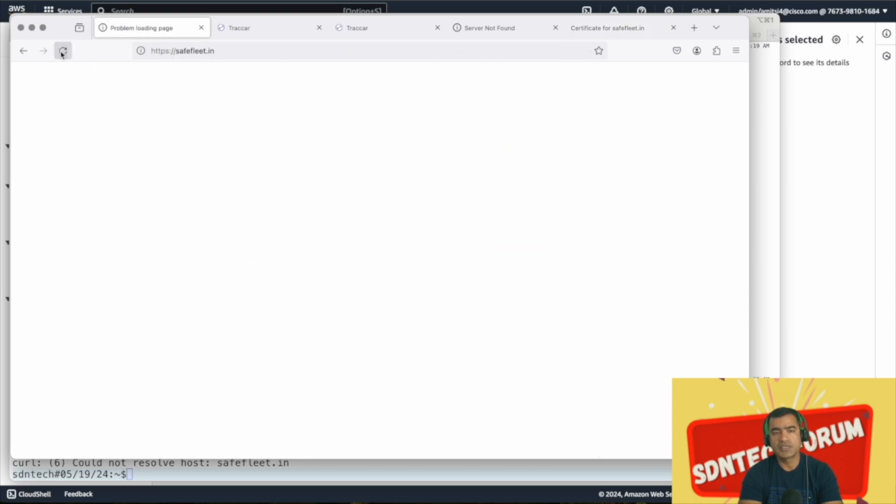
# Switch to the terminal and clear its screen
pyautogui.click(759, 113)
pyautogui.write('clea')
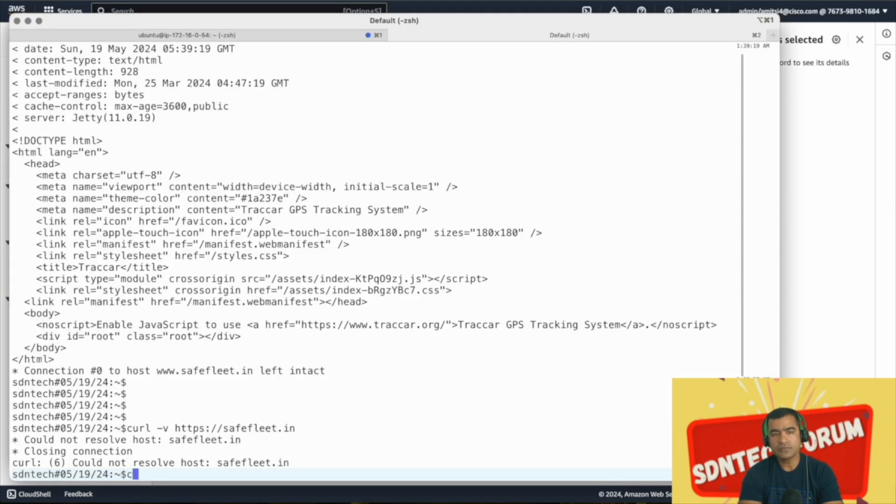
pyautogui.write('r')
pyautogui.press('Return')
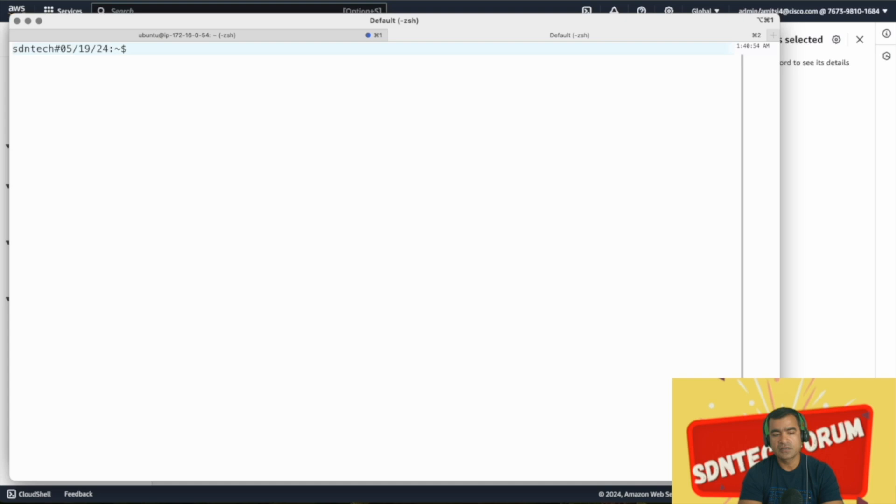
pyautogui.write('!!!')
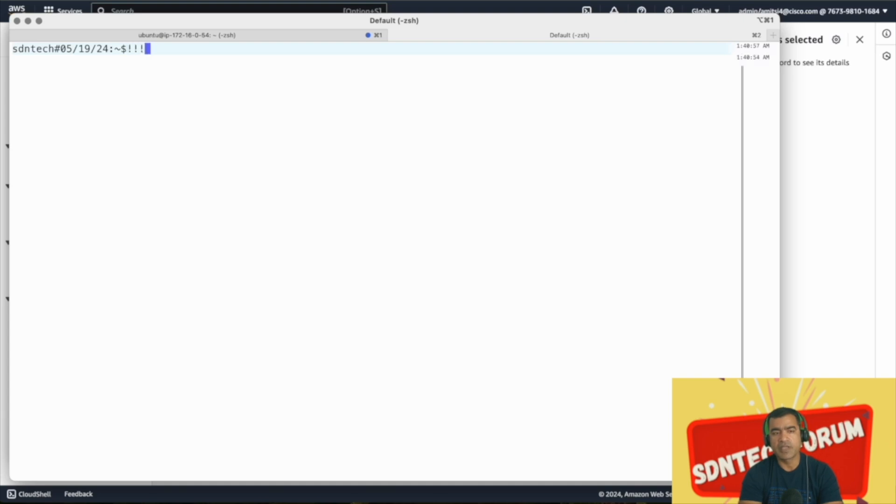
pyautogui.write(' come')
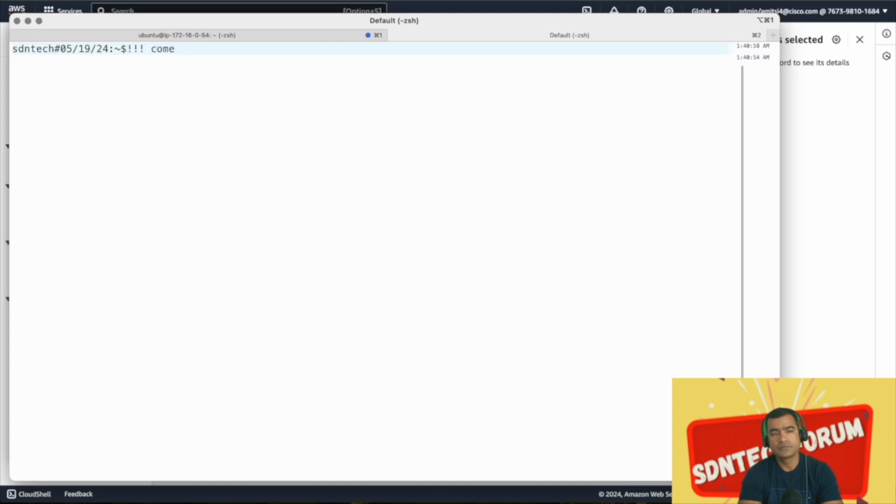
pyautogui.write(' back for ')
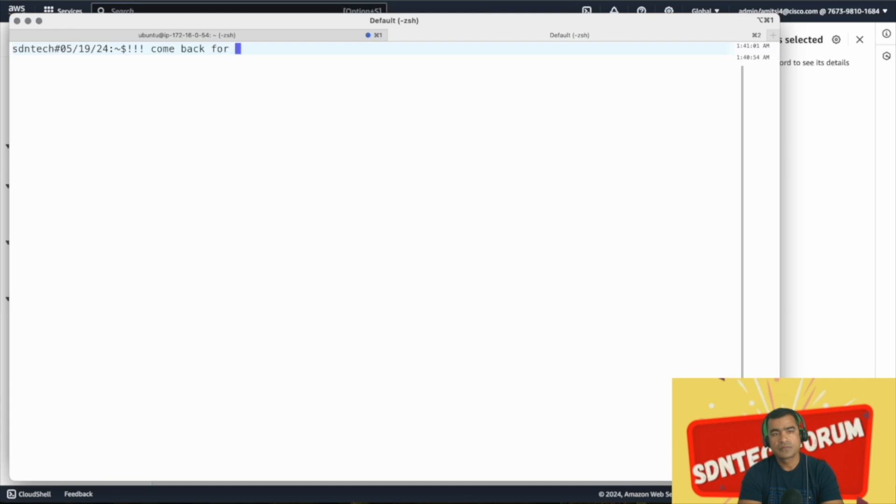
pyautogui.write('https')
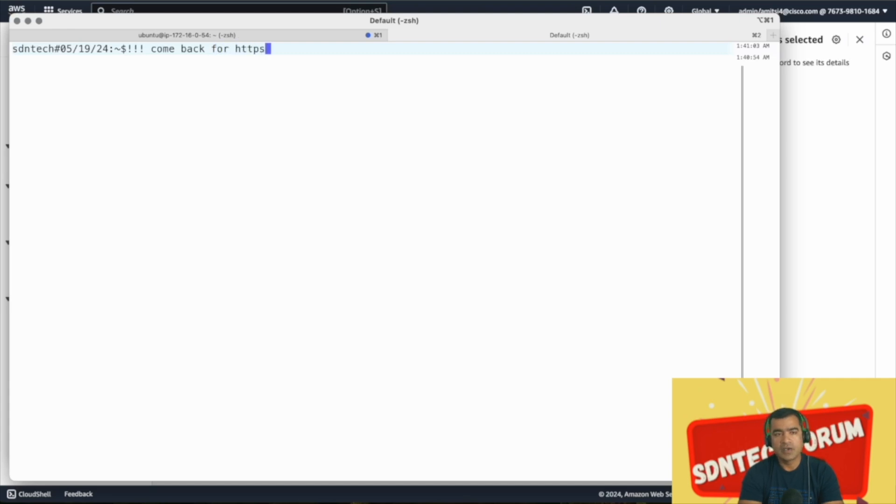
pyautogui.write('://safe')
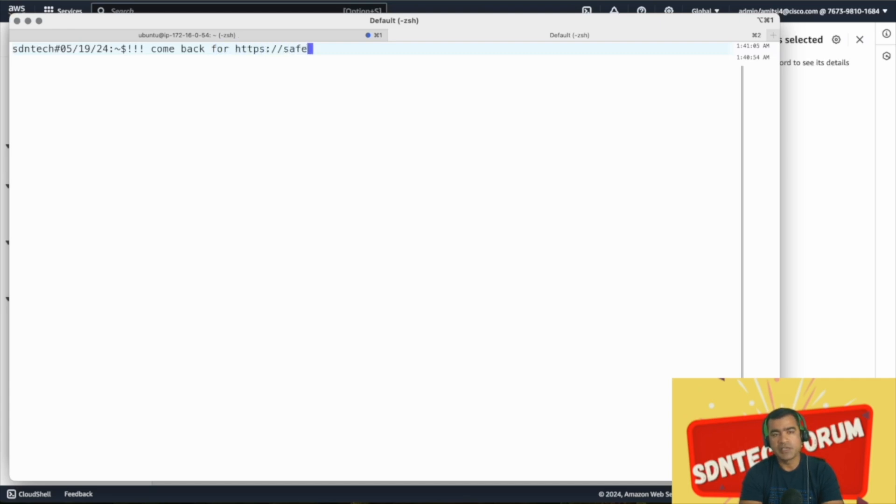
pyautogui.write('fleet.')
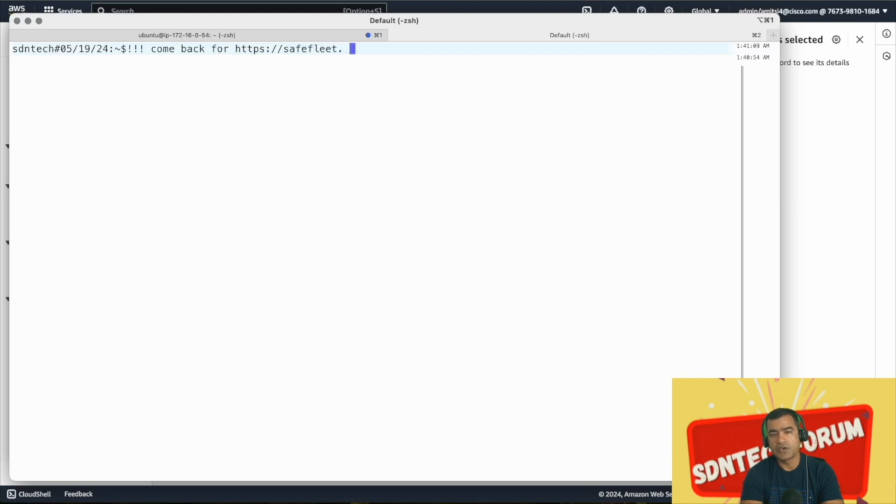
pyautogui.press('BackSpace')
pyautogui.write('in in few m')
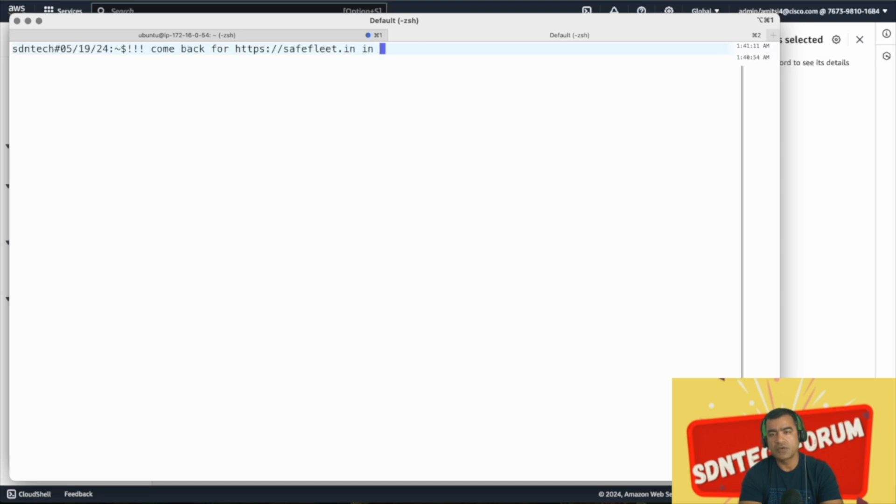
pyautogui.write('inutes')
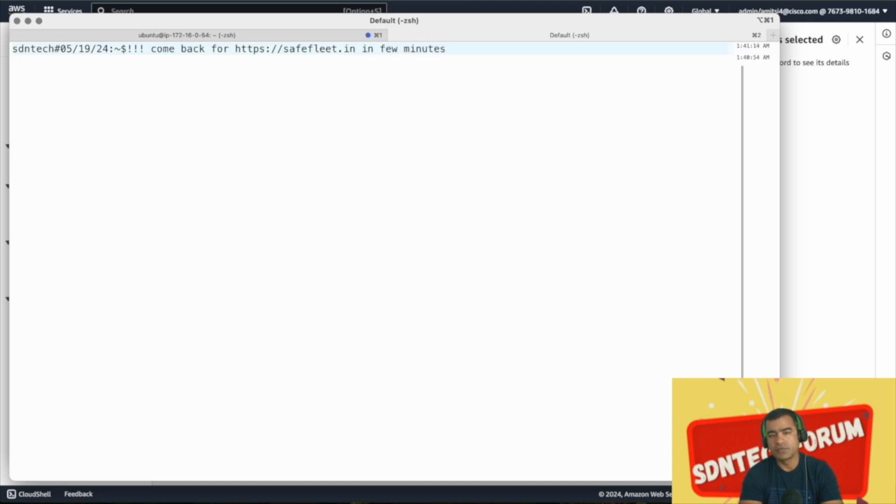
pyautogui.press('Return')
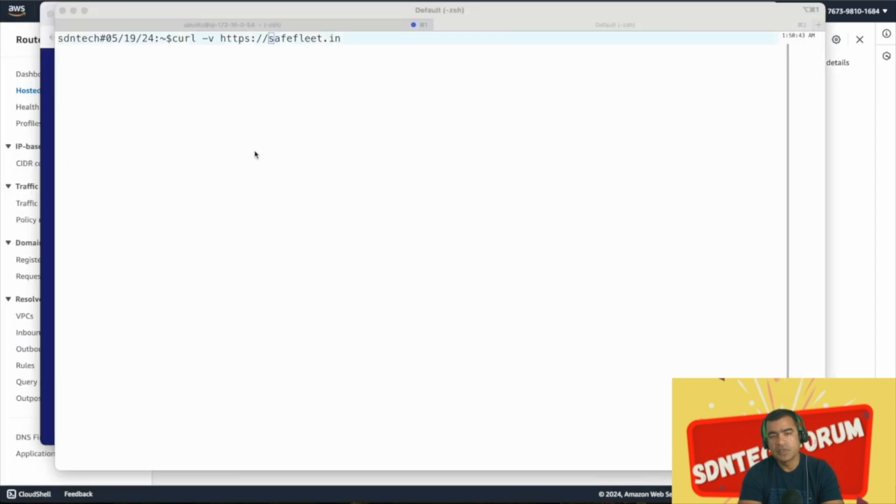
pyautogui.click(284, 154)
pyautogui.press('Return')
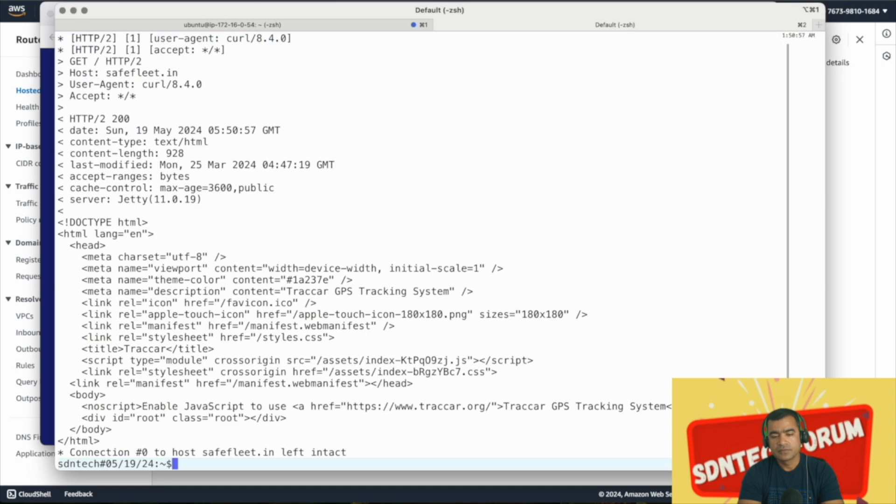
pyautogui.scroll(3, 247, 193)
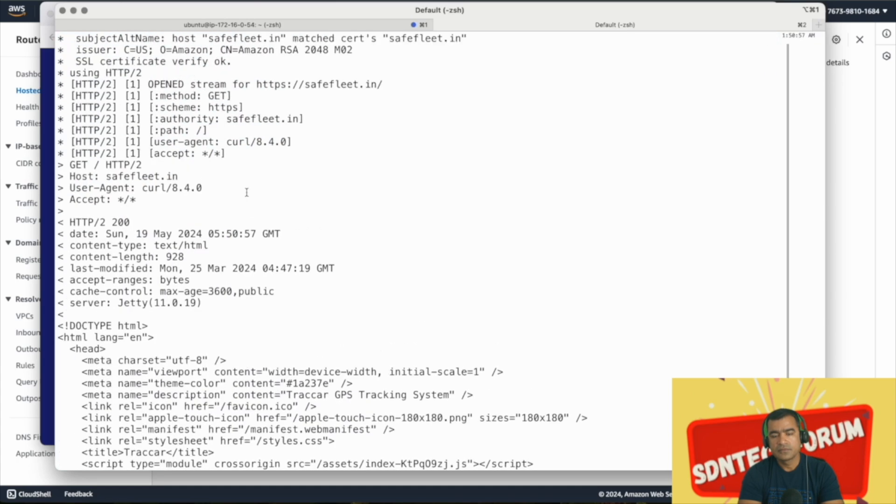
pyautogui.scroll(3, 247, 192)
pyautogui.scroll(5, 247, 193)
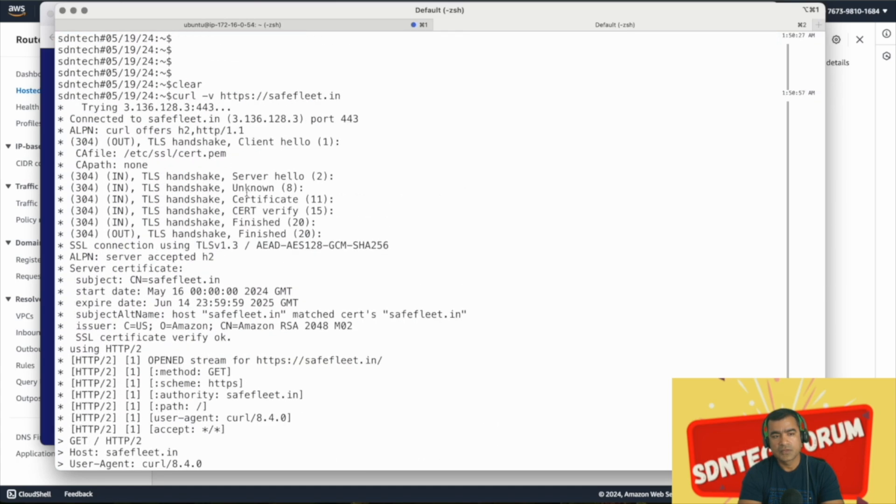
pyautogui.scroll(-10, 247, 192)
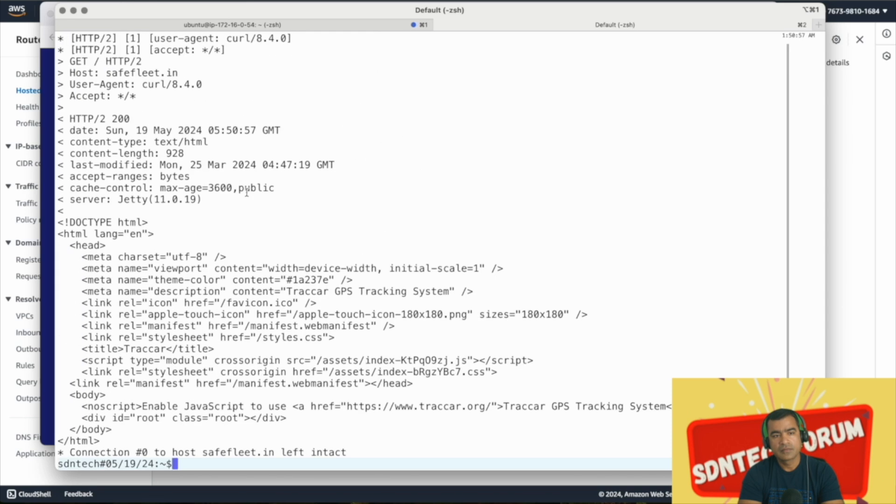
pyautogui.click(20, 62)
pyautogui.hscroll(-5, 293, 330)
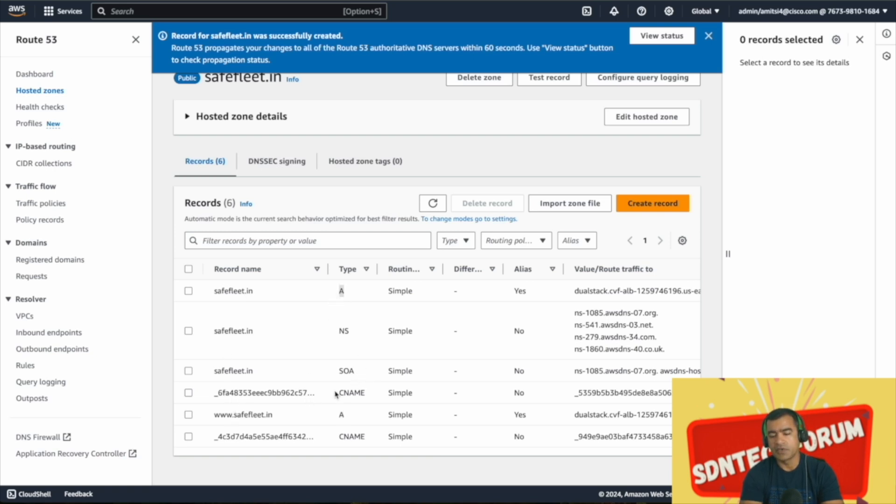
pyautogui.scroll(-1, 353, 383)
pyautogui.scroll(1, 354, 383)
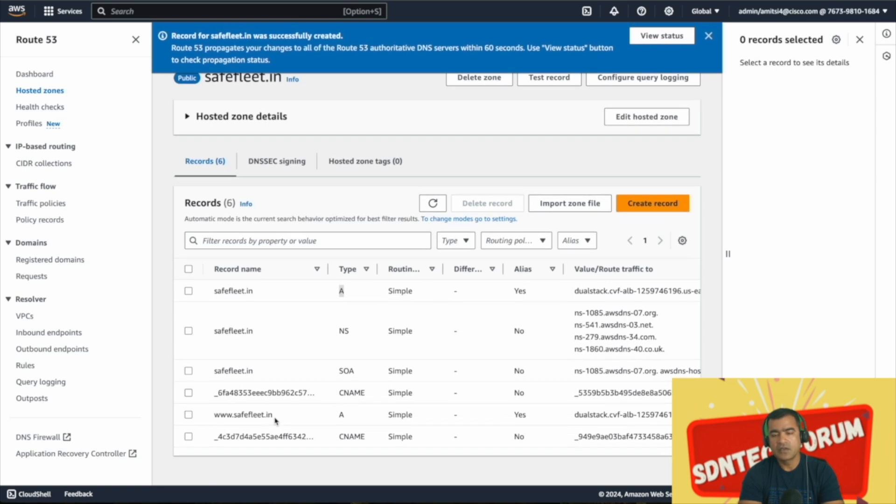
pyautogui.moveTo(273, 415); pyautogui.dragTo(212, 418)
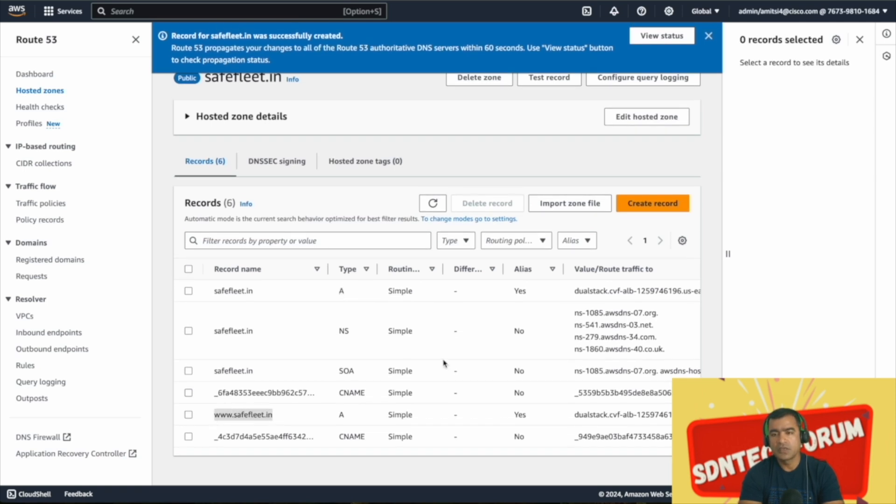
pyautogui.hscroll(5, 444, 363)
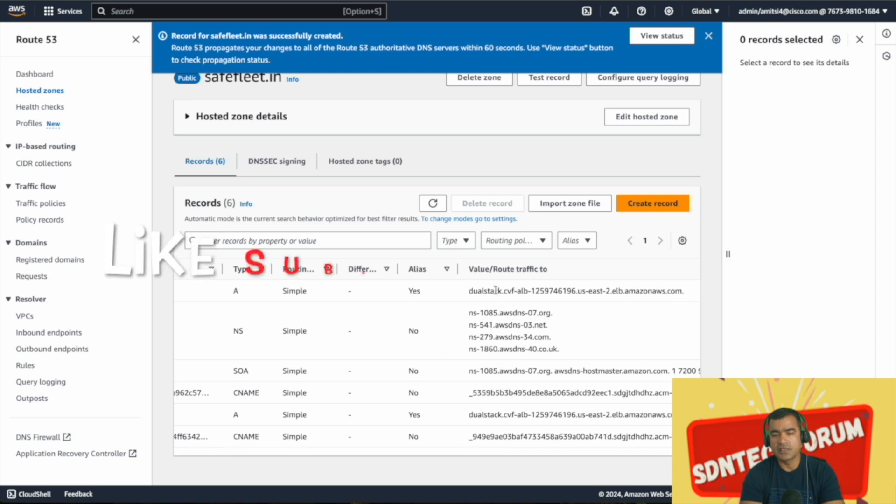